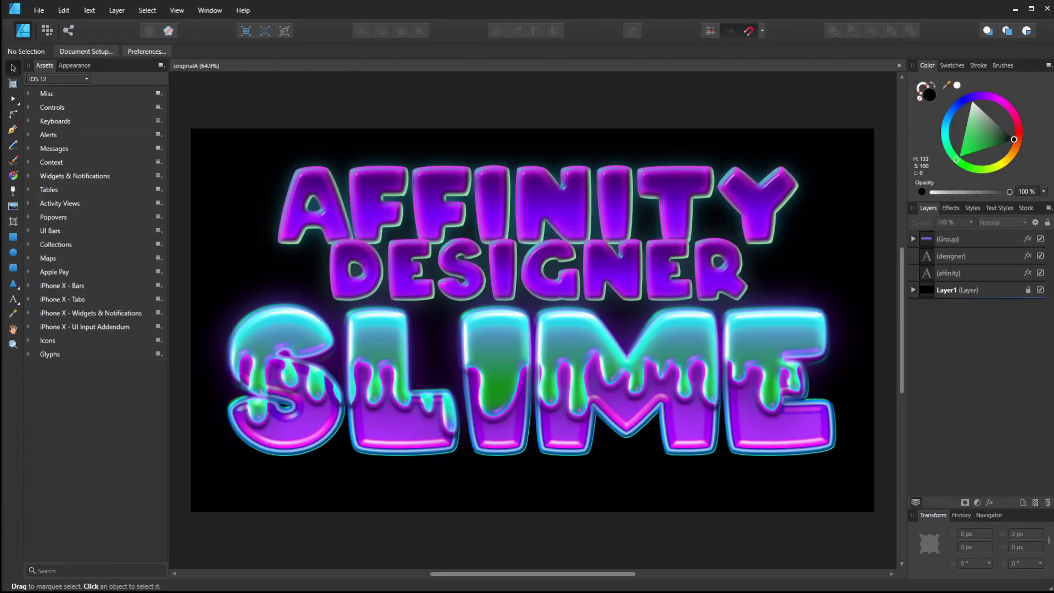
# Step: Nudge the SLIME group slightly left, then test-edit its text and undo back to SLIME
pyautogui.click(413, 402)
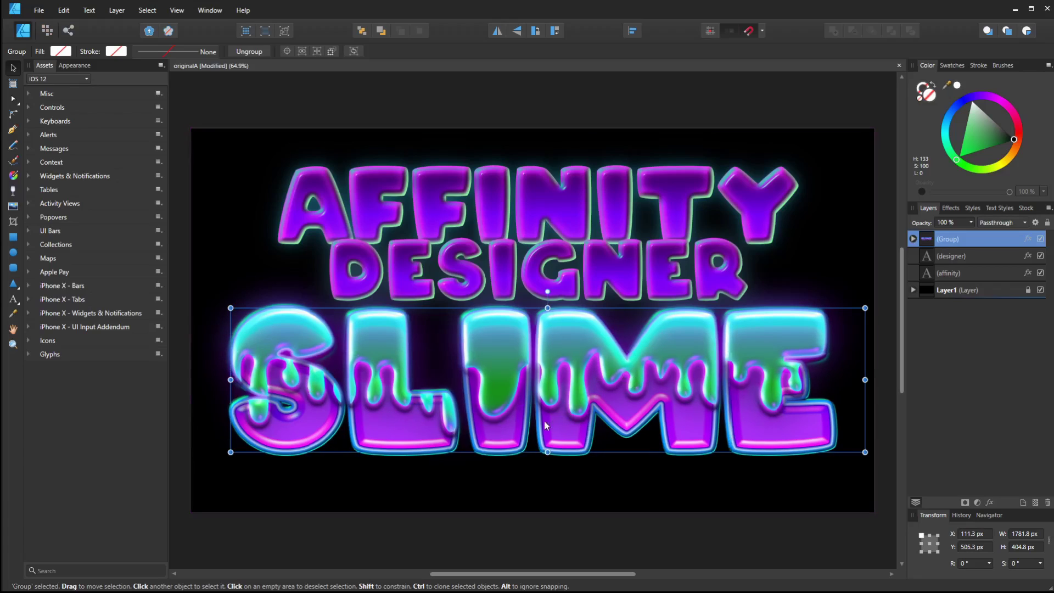
pyautogui.moveTo(636, 378); pyautogui.dragTo(634, 378)
pyautogui.press('t')
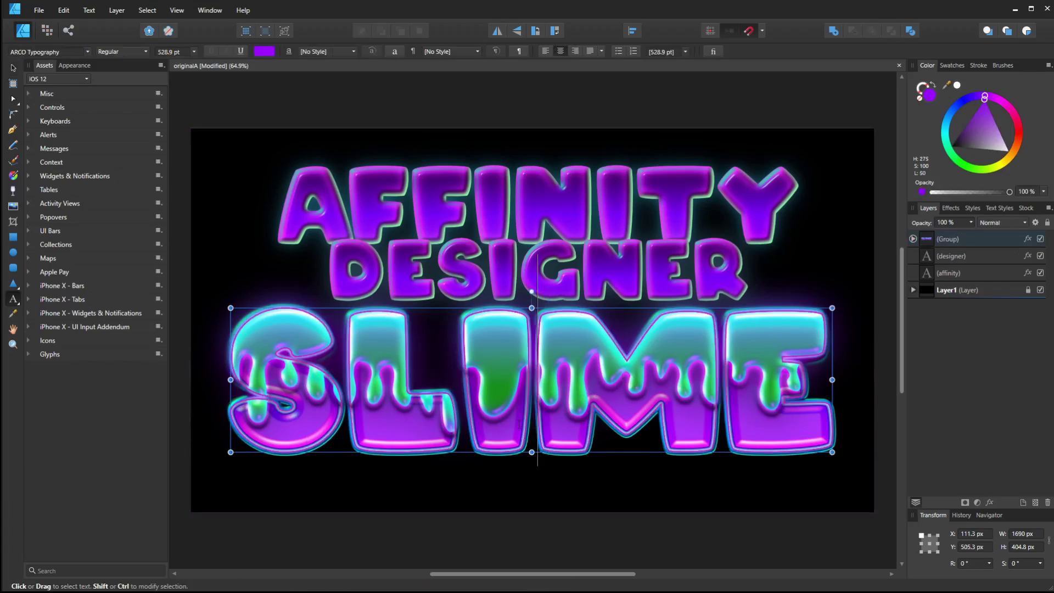
pyautogui.click(519, 424)
pyautogui.hotkey('ctrl', 'a')
pyautogui.write('asdf')
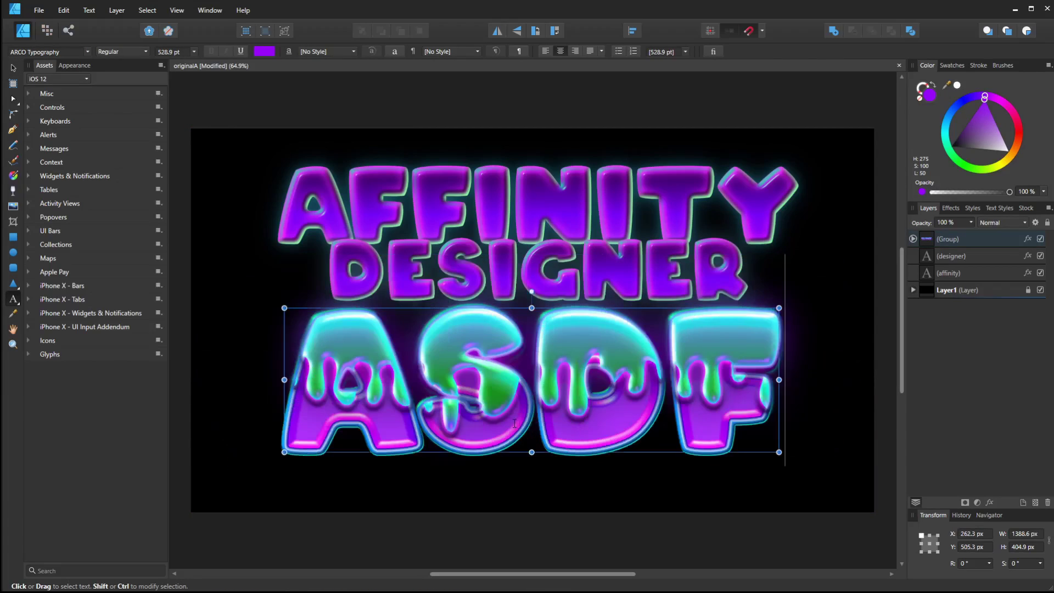
pyautogui.write('s')
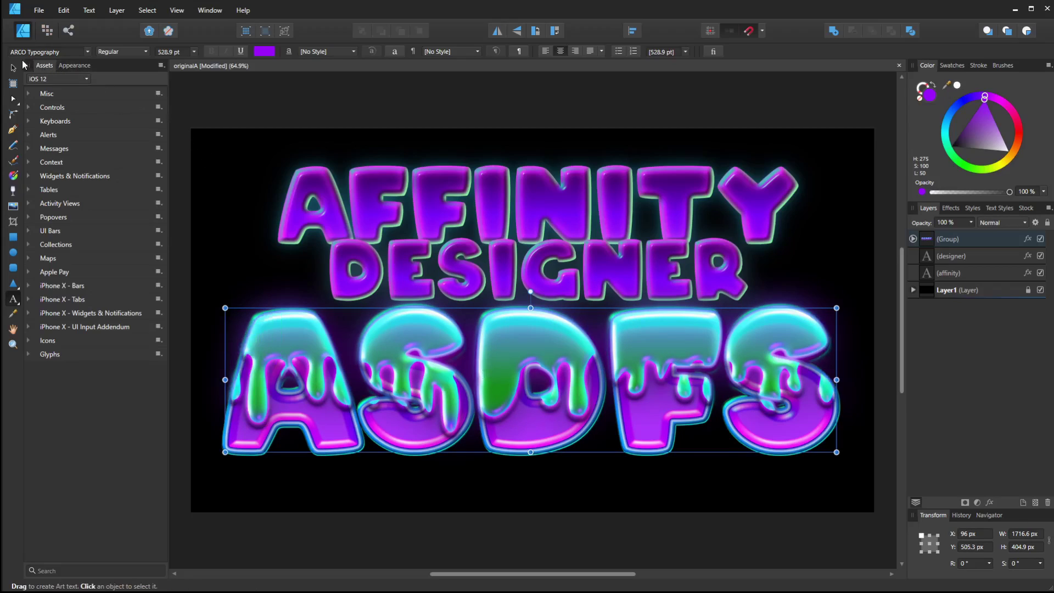
pyautogui.hotkey('ctrl', 'z')
pyautogui.hotkey('ctrl', 'z')
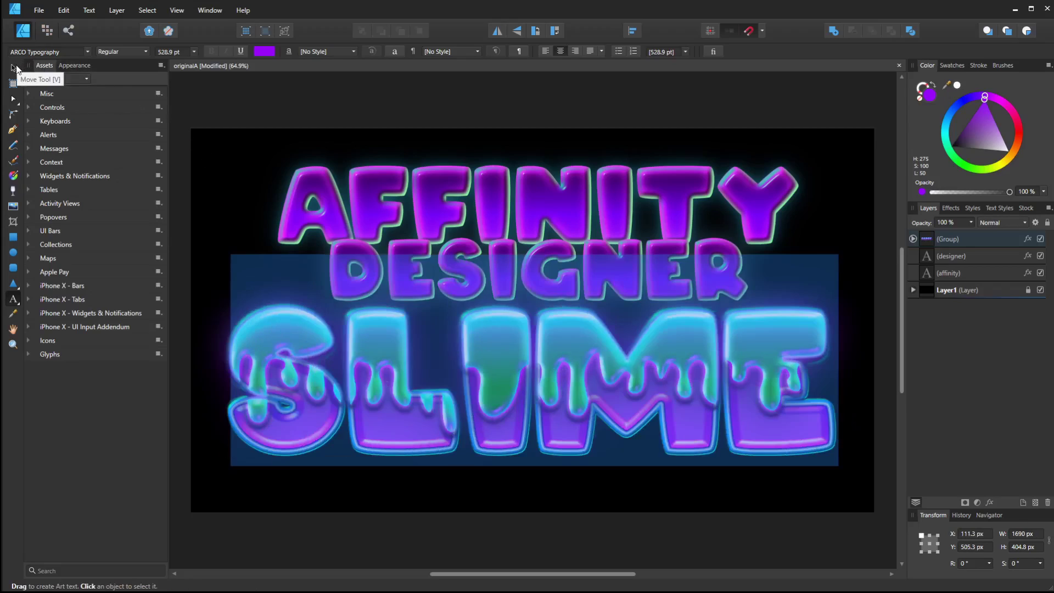
# Step: Shorten a green drip inside the S by pulling the drip curve's bottom node upward
pyautogui.click(15, 99)
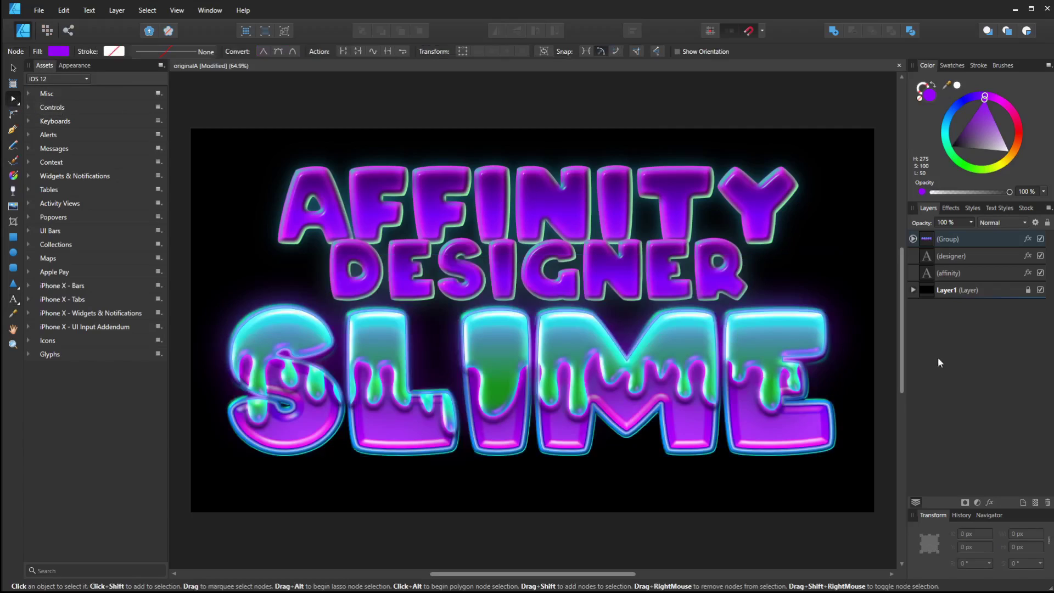
pyautogui.click(913, 239)
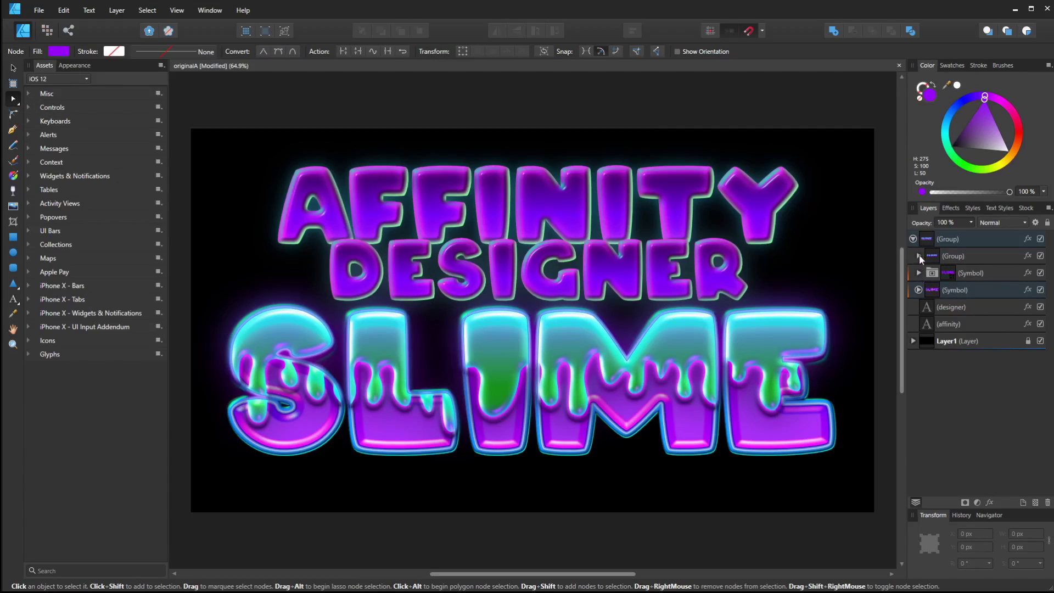
pyautogui.click(918, 256)
pyautogui.click(984, 280)
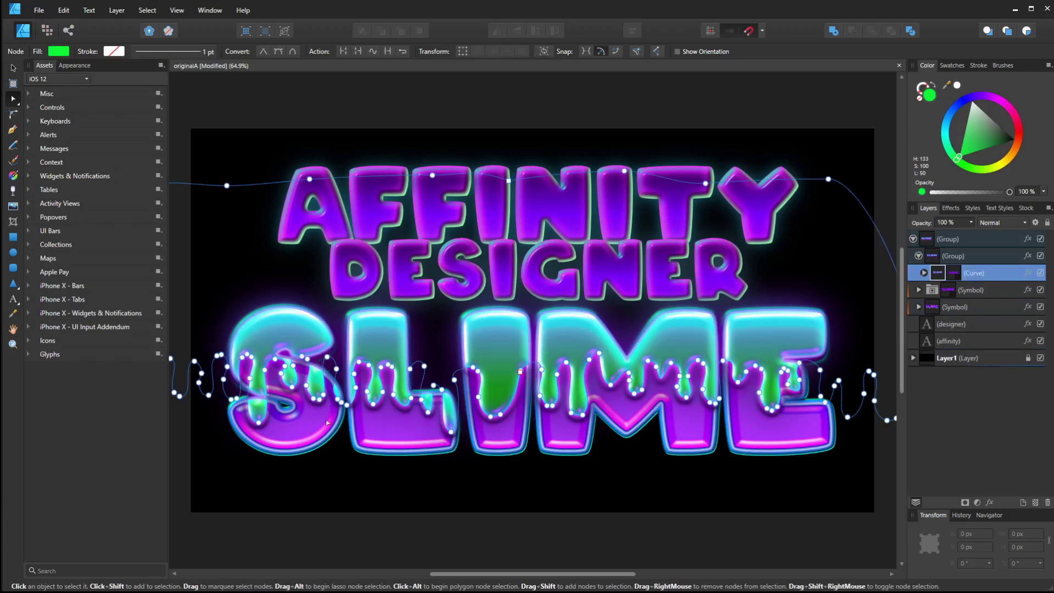
pyautogui.scroll(5, 290, 411)
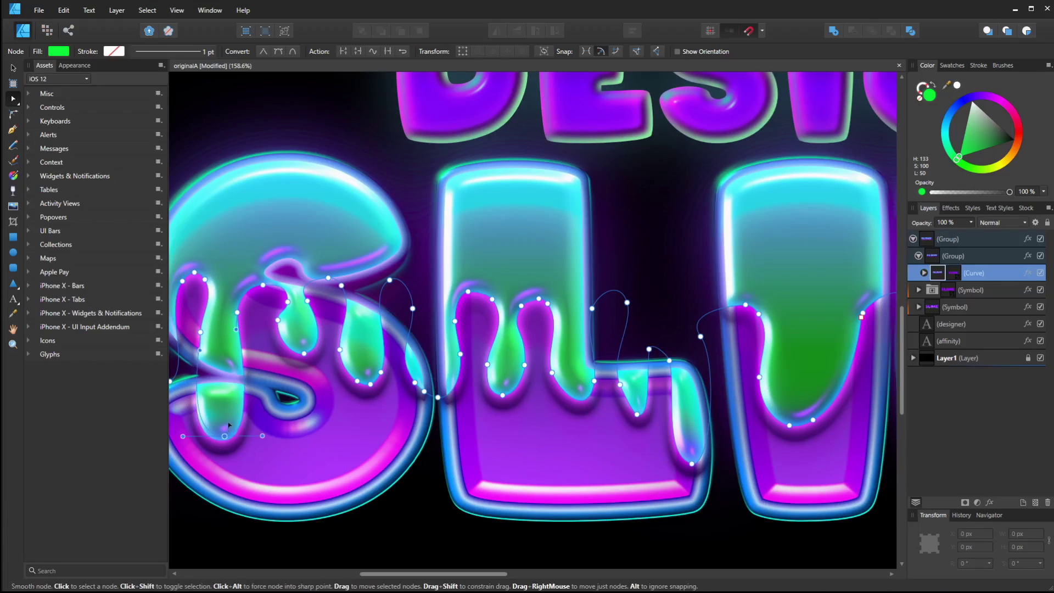
pyautogui.moveTo(224, 442); pyautogui.dragTo(226, 285)
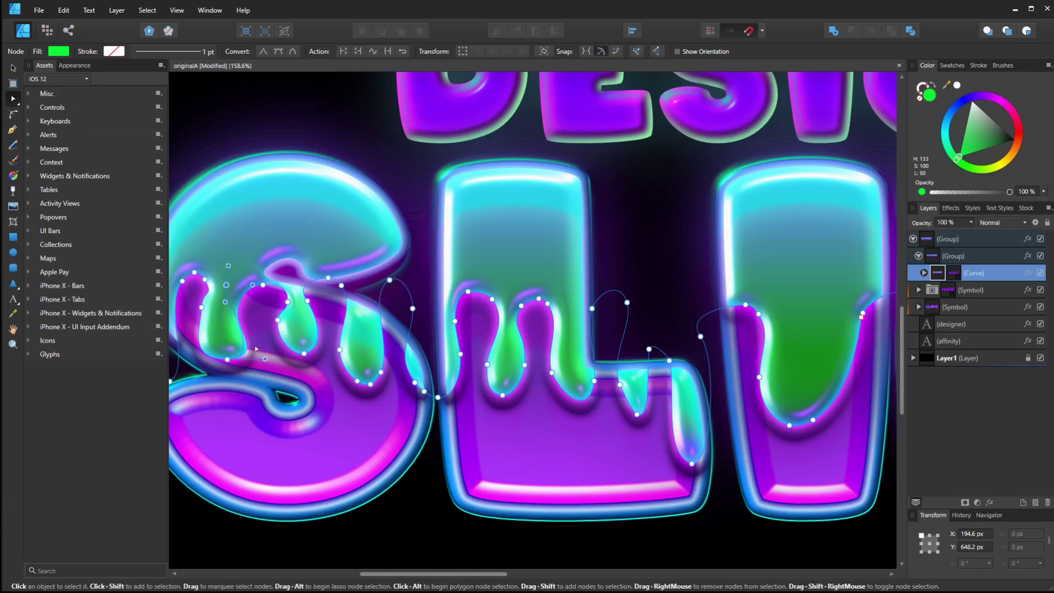
pyautogui.scroll(-5, 291, 347)
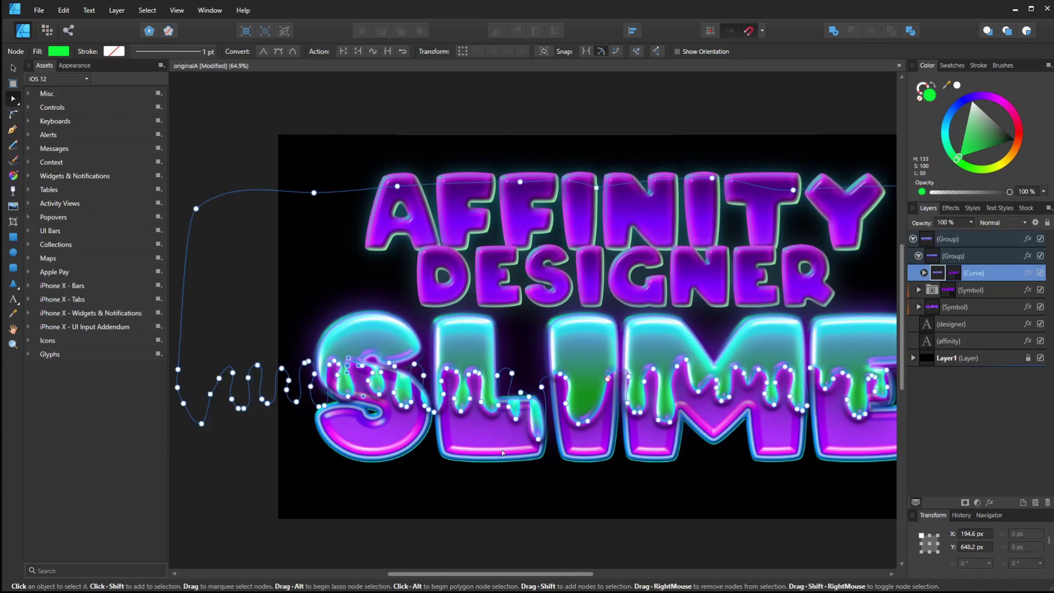
pyautogui.scroll(-1, 502, 452)
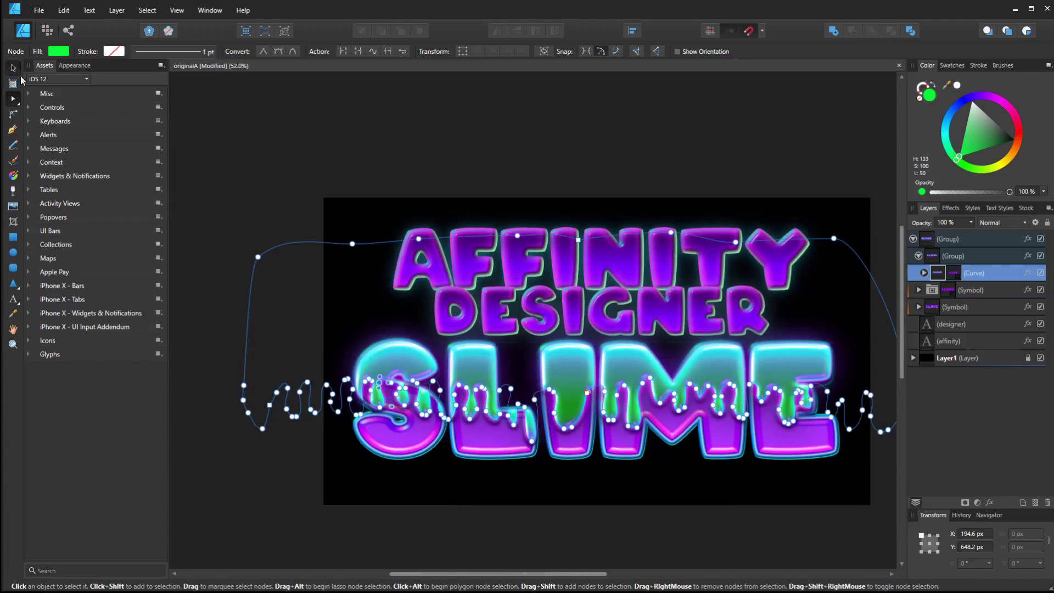
pyautogui.click(15, 68)
pyautogui.click(379, 163)
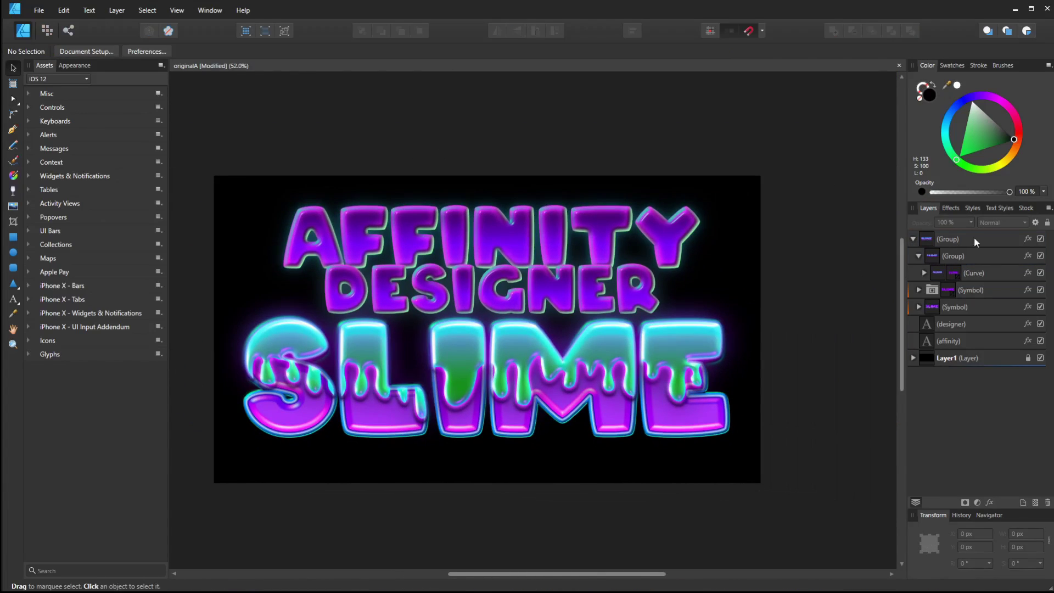
# Step: Rotate the whole SLIME group to 17.7° and narrow it to about 1103 px wide
pyautogui.click(974, 237)
pyautogui.moveTo(762, 322); pyautogui.dragTo(737, 263)
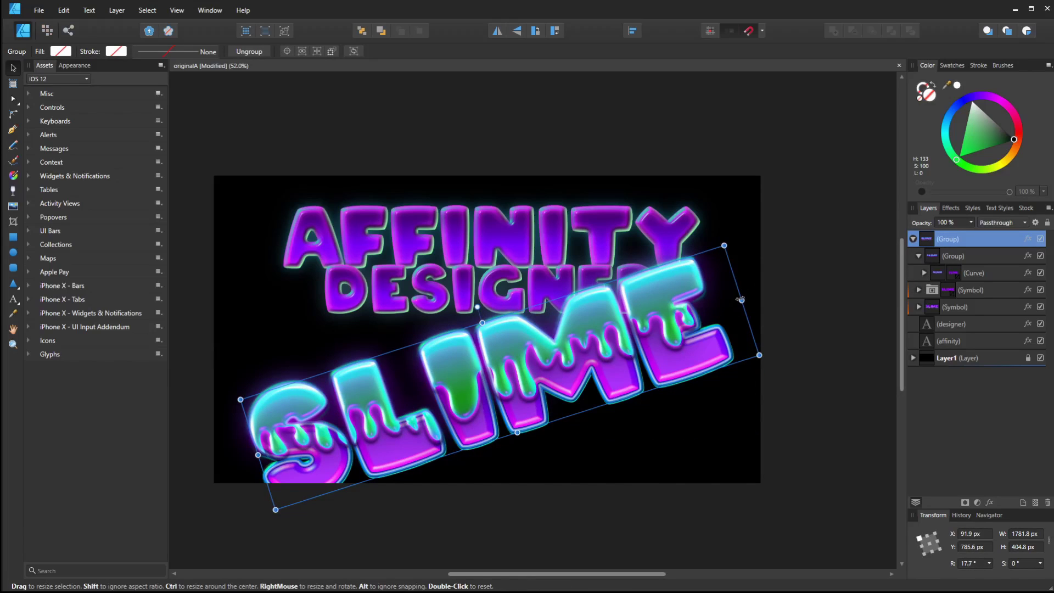
pyautogui.moveTo(741, 300); pyautogui.dragTo(552, 343)
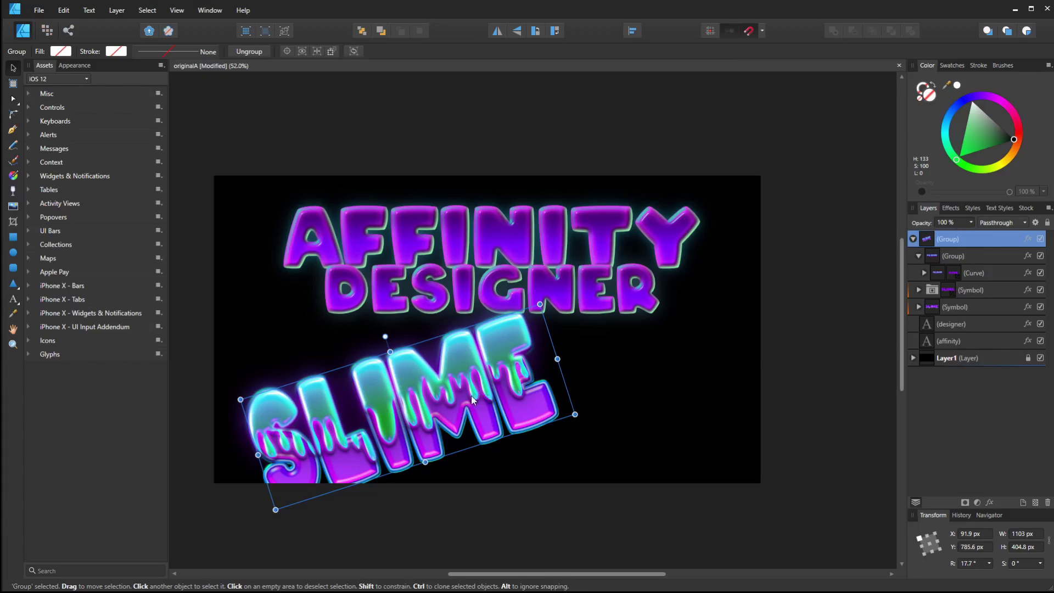
# Step: Close the SLIME file without saving and create a new 1920×1080 document from the 2K preset
pyautogui.click(897, 66)
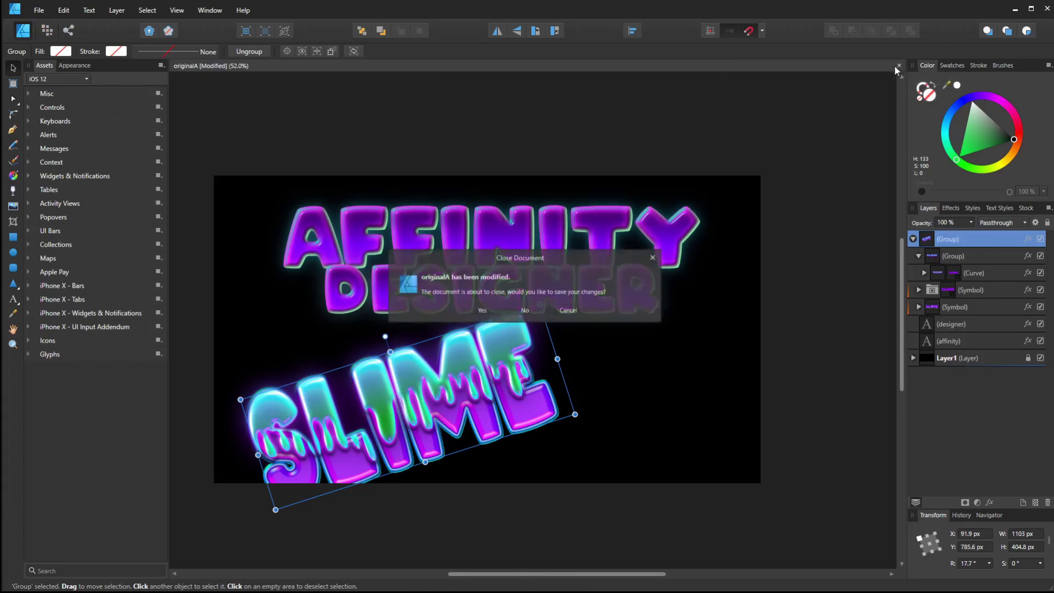
pyautogui.click(524, 311)
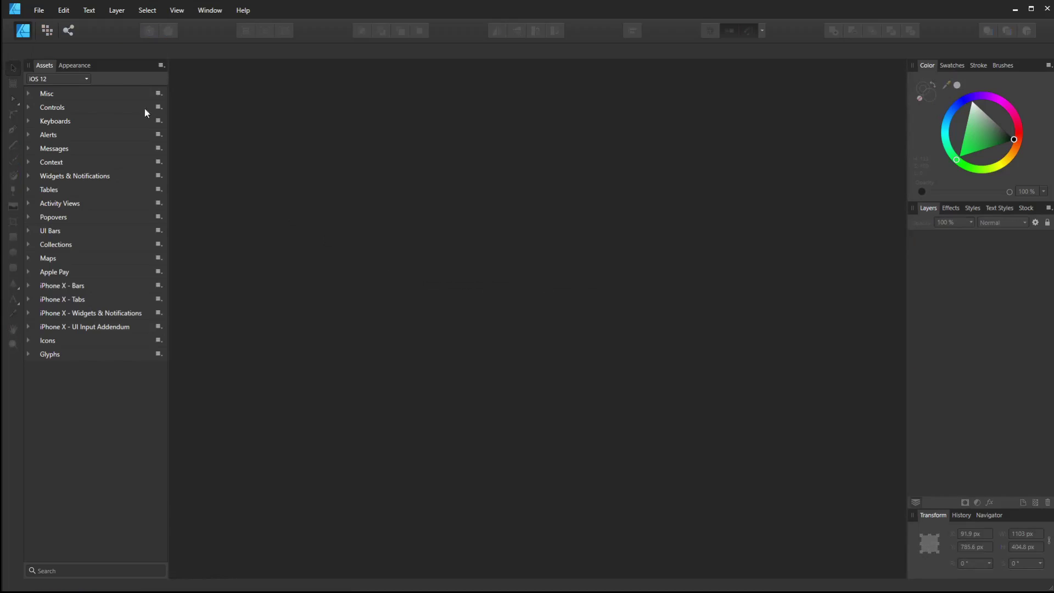
pyautogui.click(43, 12)
pyautogui.click(68, 34)
pyautogui.click(341, 230)
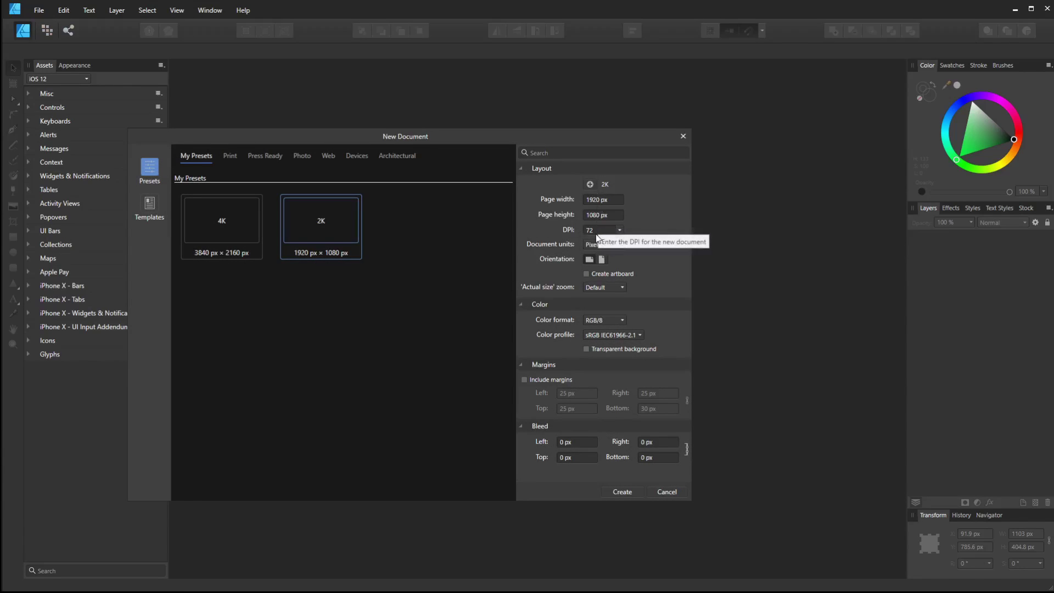
pyautogui.click(621, 492)
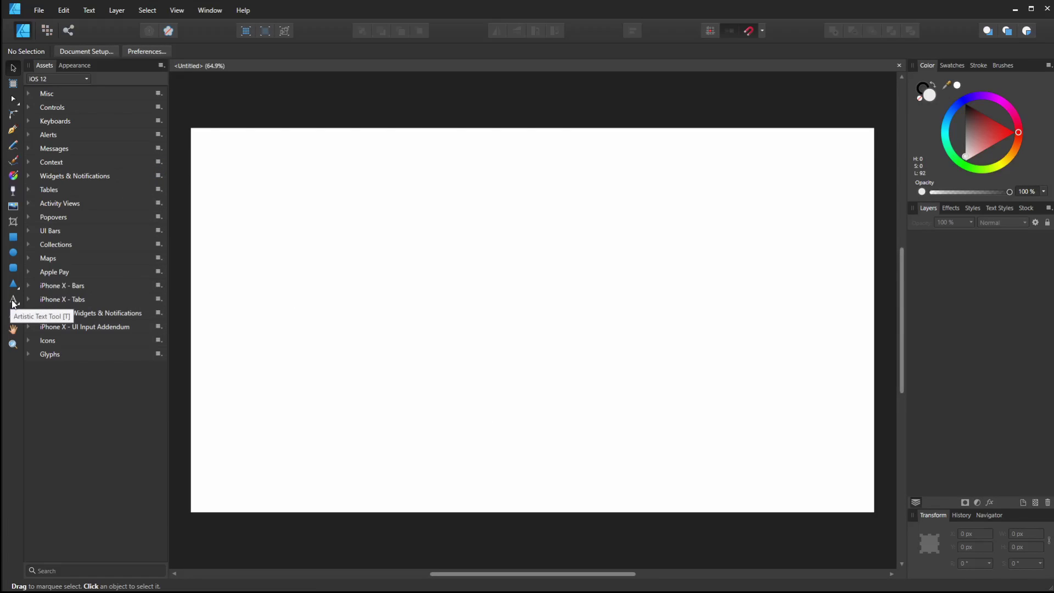
# Step: Add centre-aligned 288 pt artistic text reading 'slime' near the top centre of the page
pyautogui.click(13, 301)
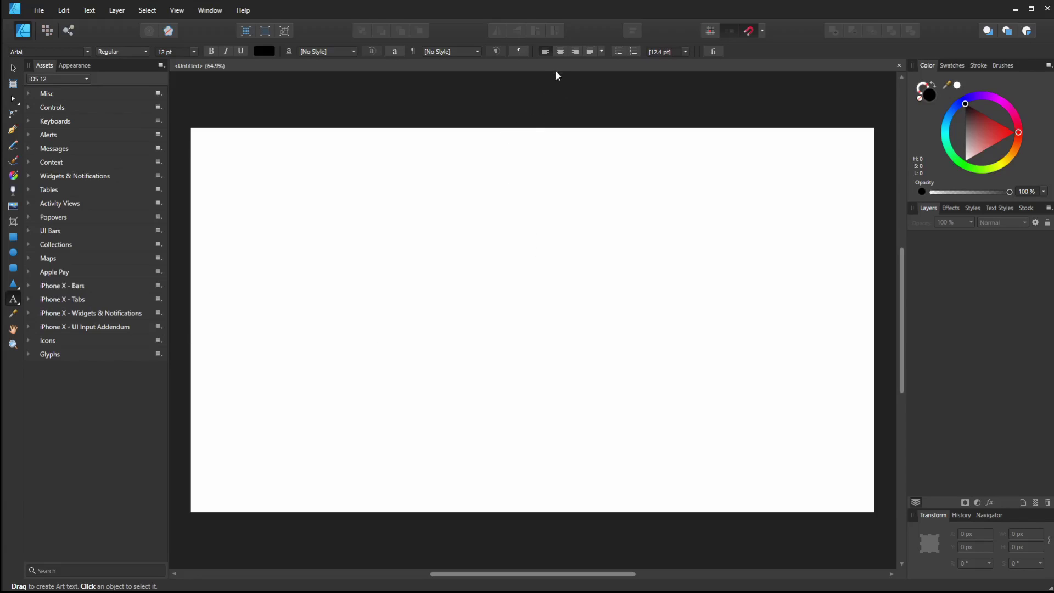
pyautogui.click(559, 51)
pyautogui.click(194, 52)
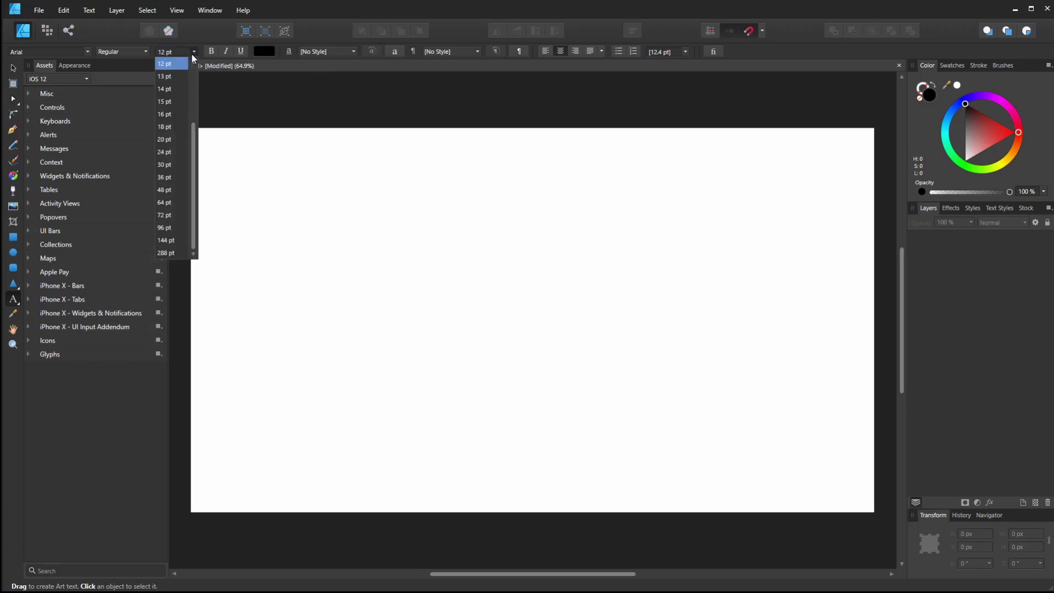
pyautogui.click(172, 253)
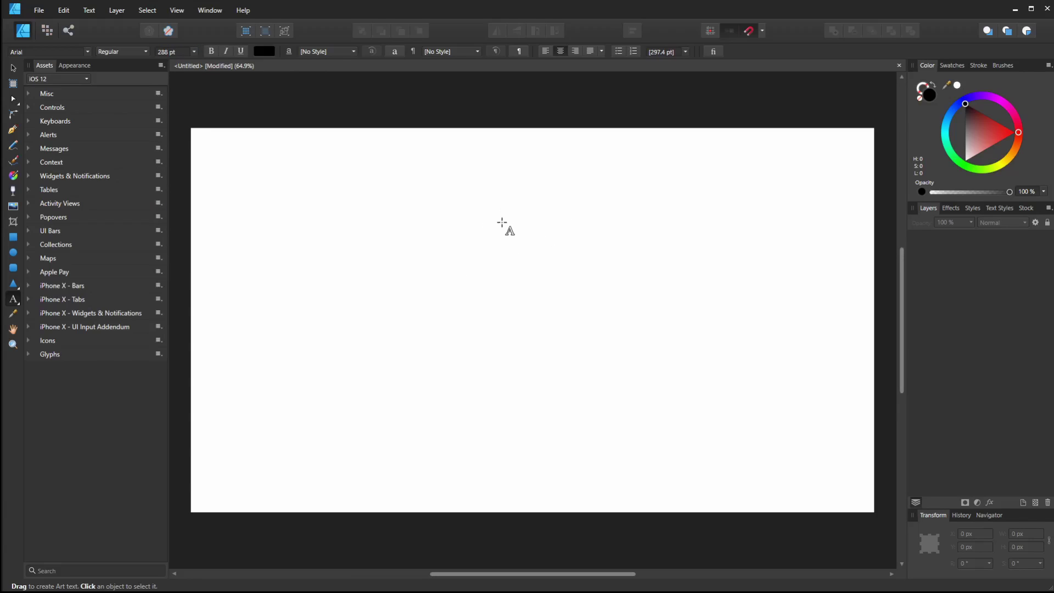
pyautogui.click(529, 219)
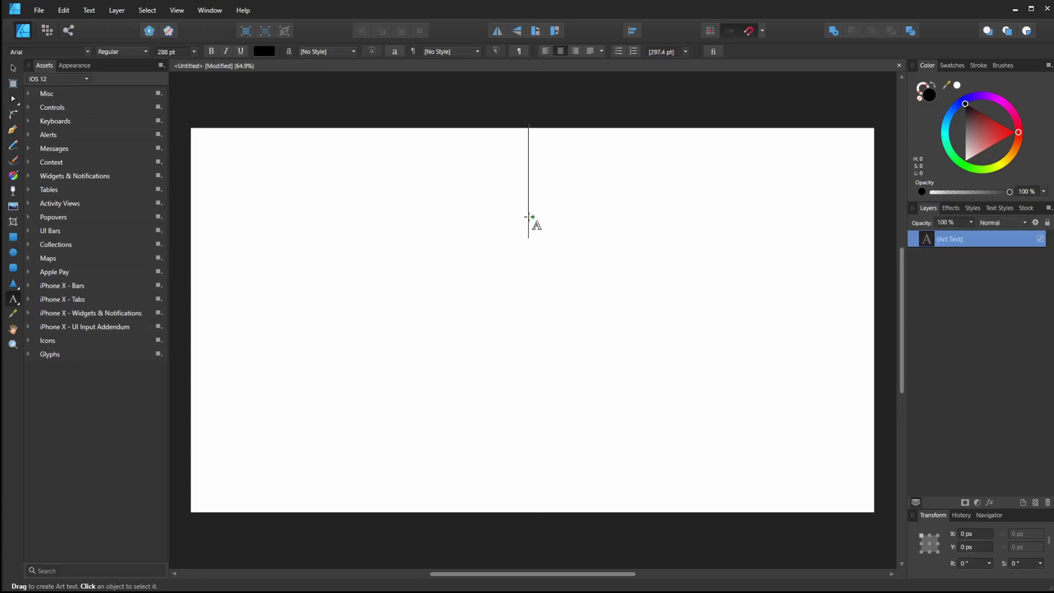
pyautogui.write('slime')
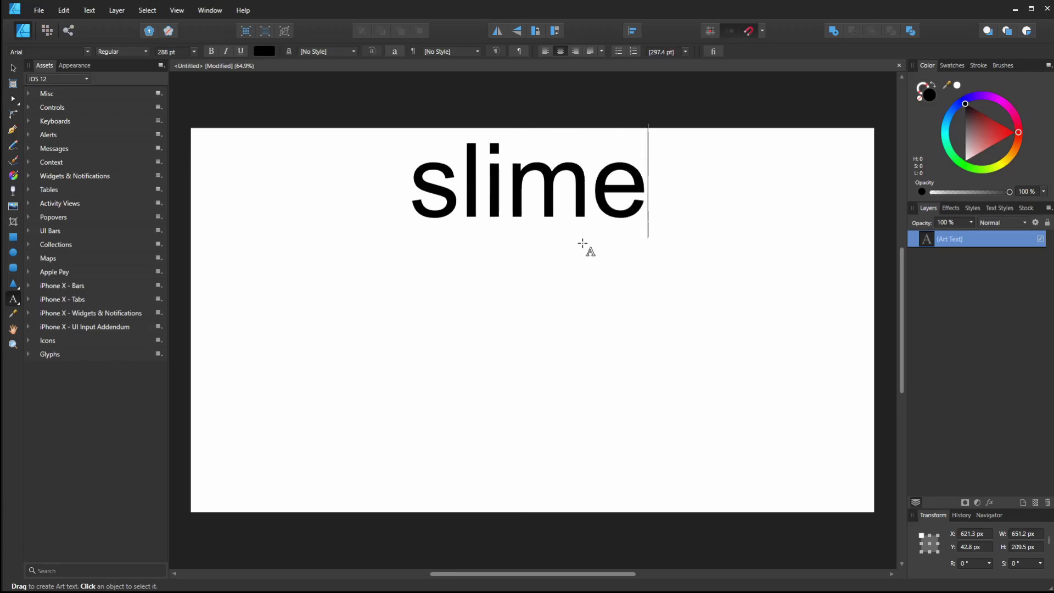
pyautogui.press('Escape')
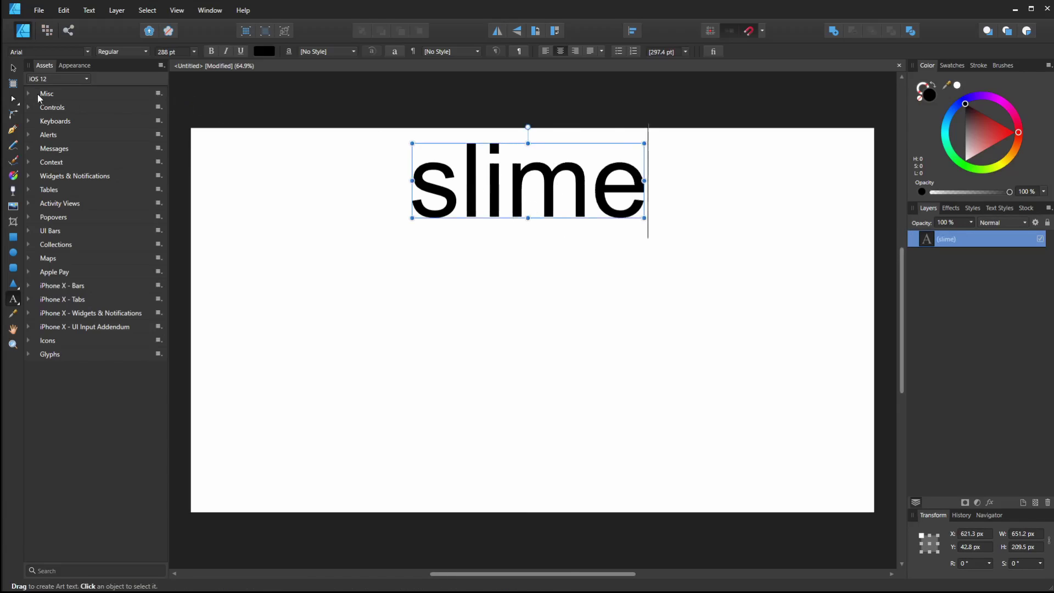
# Step: Switch the text to ARCO Typography, enlarge it to 570.1 pt across the page, and move it down
pyautogui.click(14, 68)
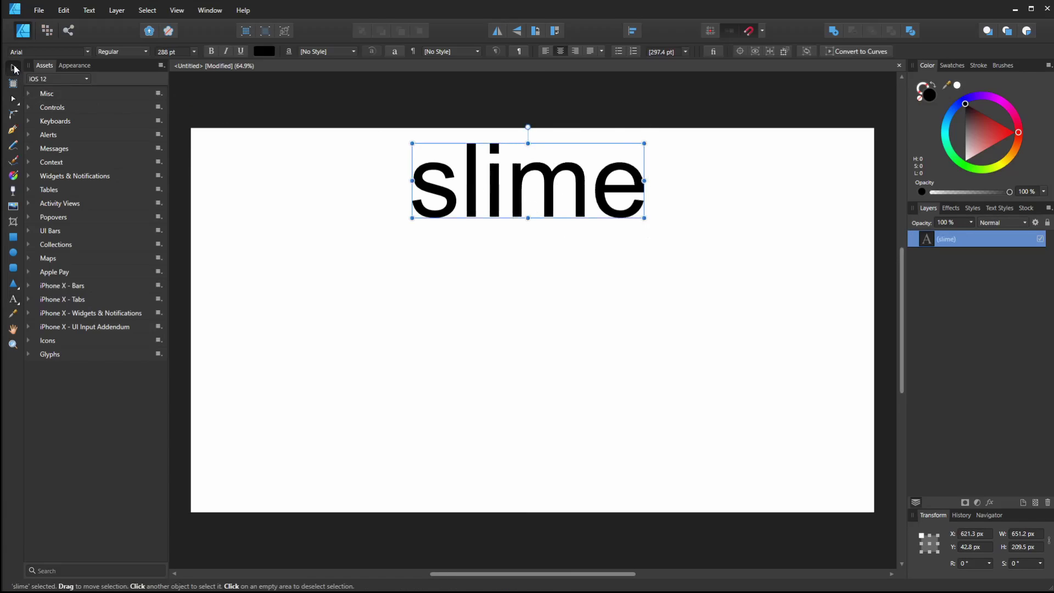
pyautogui.click(87, 54)
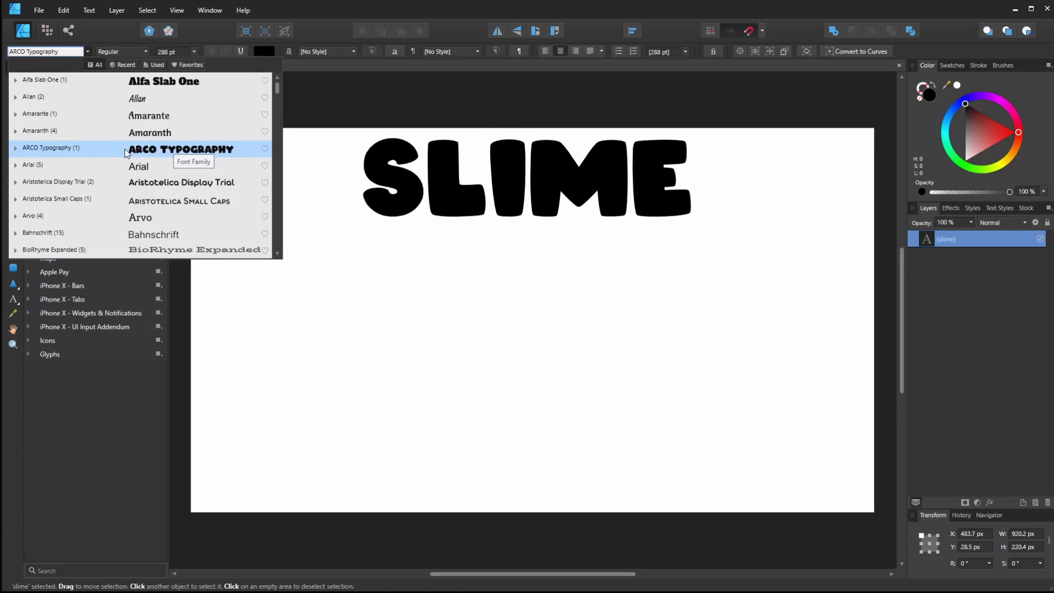
pyautogui.click(203, 148)
pyautogui.moveTo(362, 216); pyautogui.dragTo(211, 298)
pyautogui.moveTo(584, 193); pyautogui.dragTo(570, 257)
pyautogui.click(607, 371)
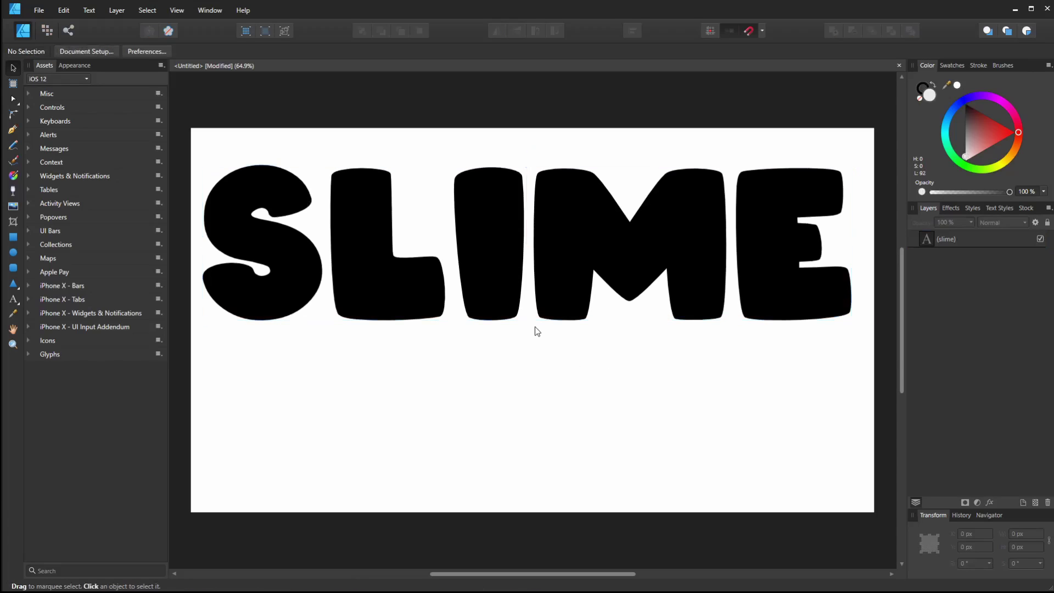
pyautogui.click(830, 195)
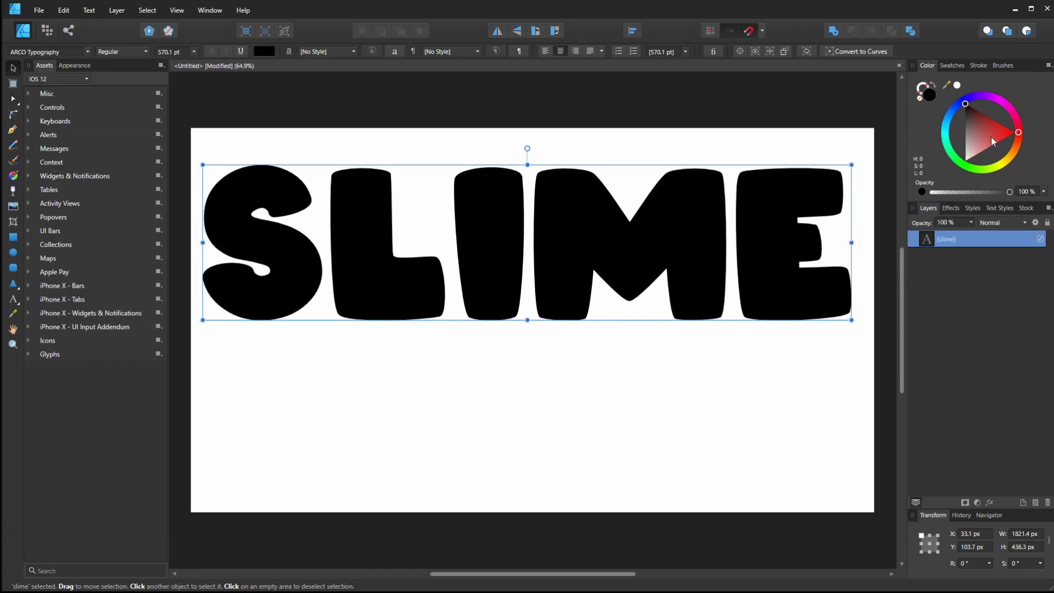
pyautogui.click(1006, 108)
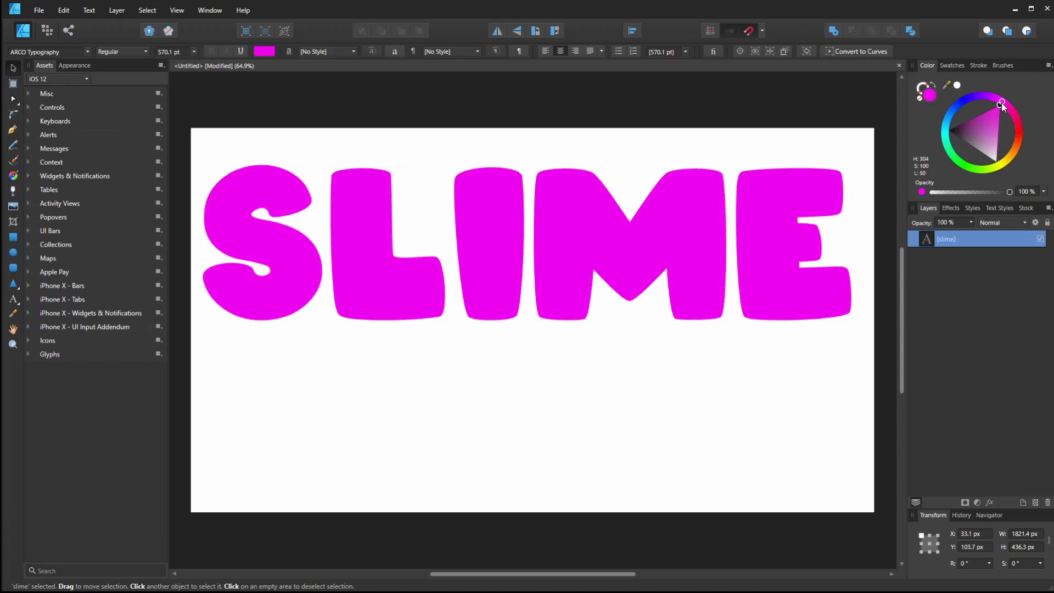
pyautogui.moveTo(1012, 109); pyautogui.dragTo(986, 93)
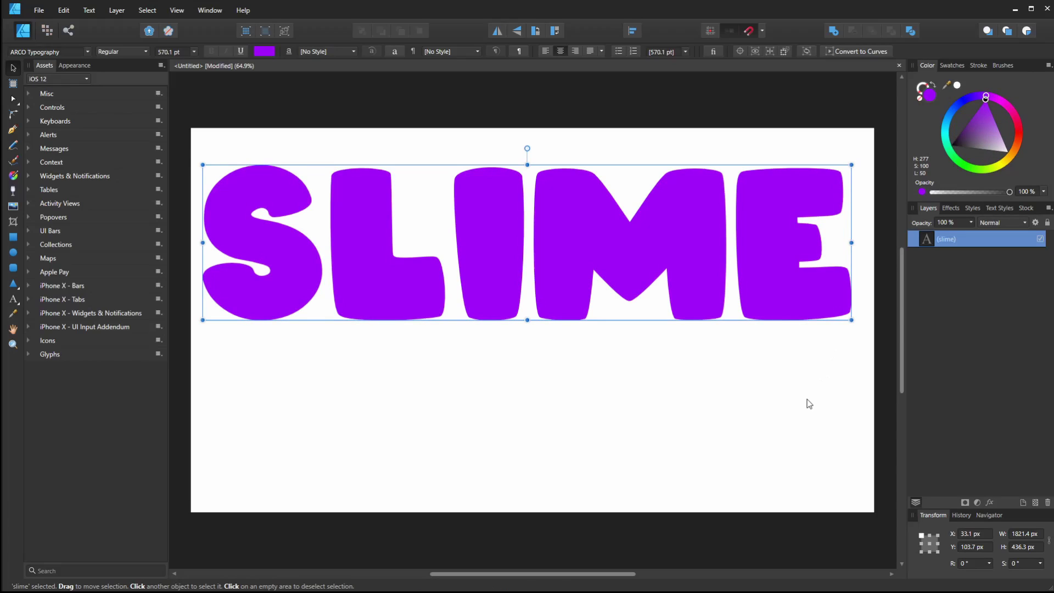
pyautogui.click(690, 398)
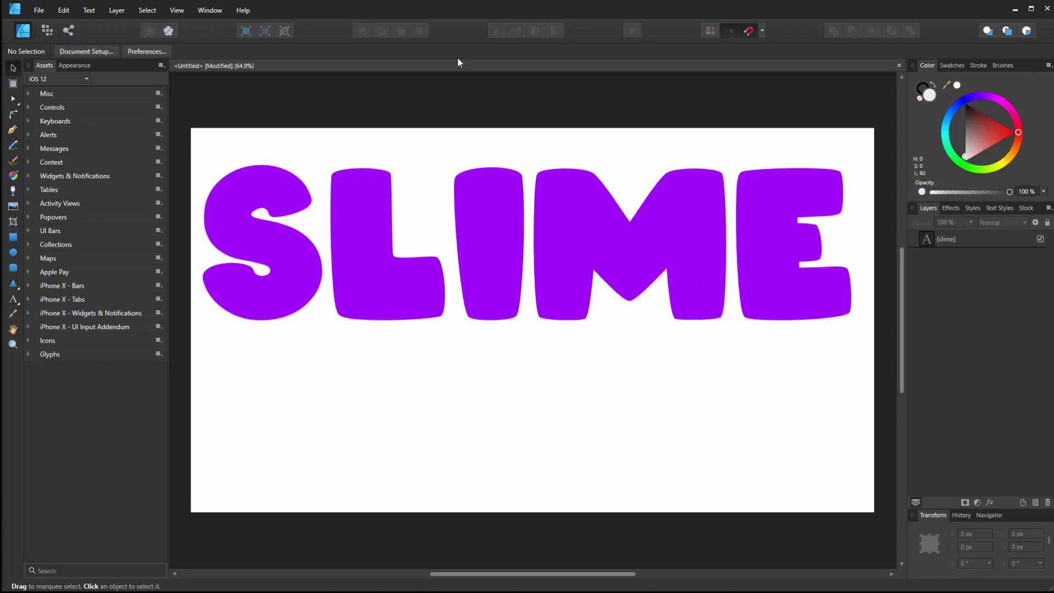
# Step: Show the Symbols panel and create a symbol from the purple SLIME text
pyautogui.click(178, 11)
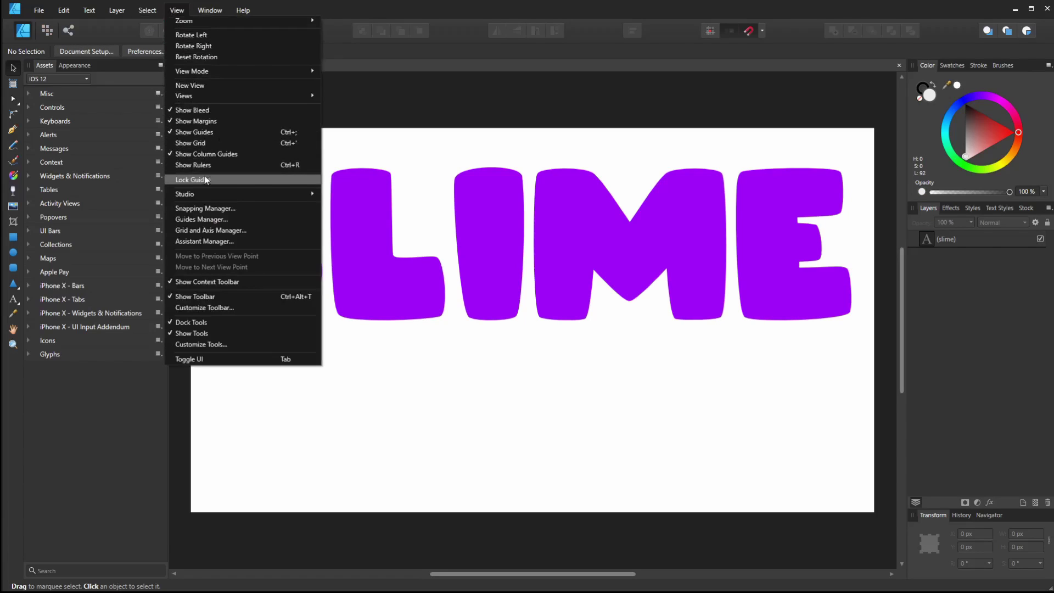
pyautogui.moveTo(208, 194)
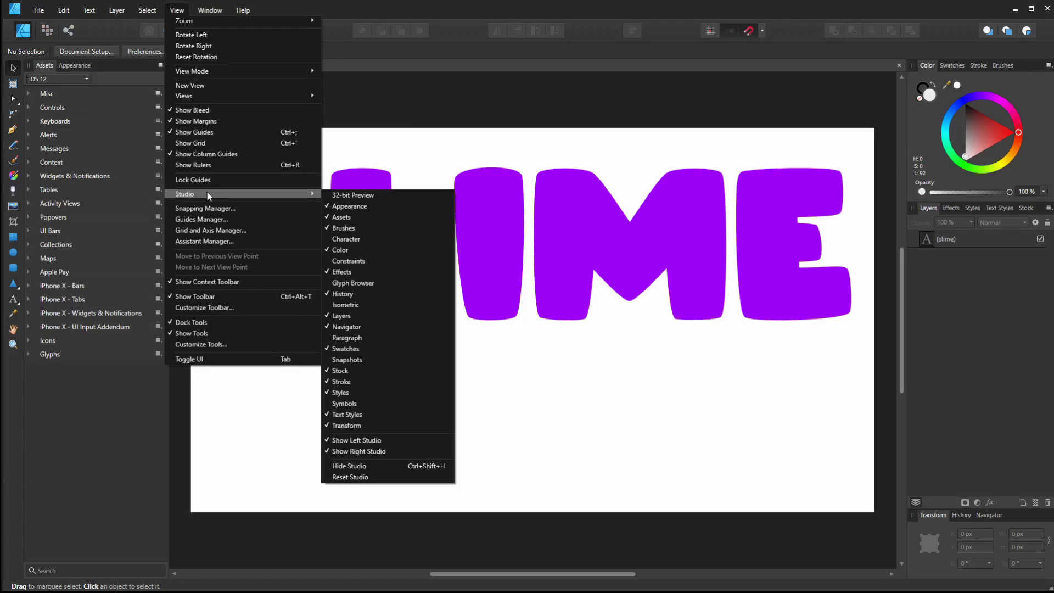
pyautogui.click(361, 404)
pyautogui.click(740, 219)
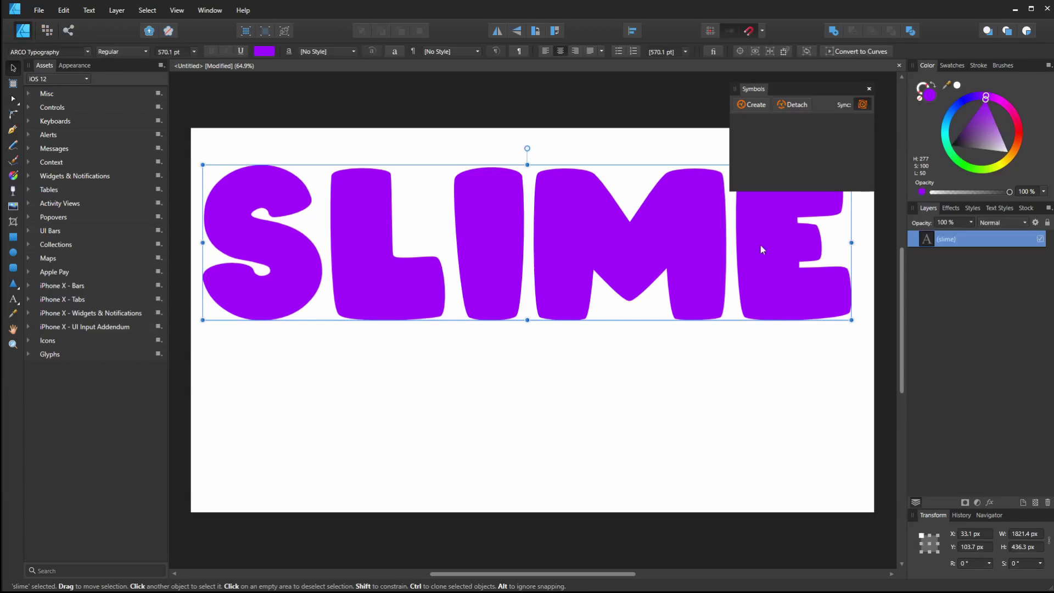
pyautogui.click(755, 105)
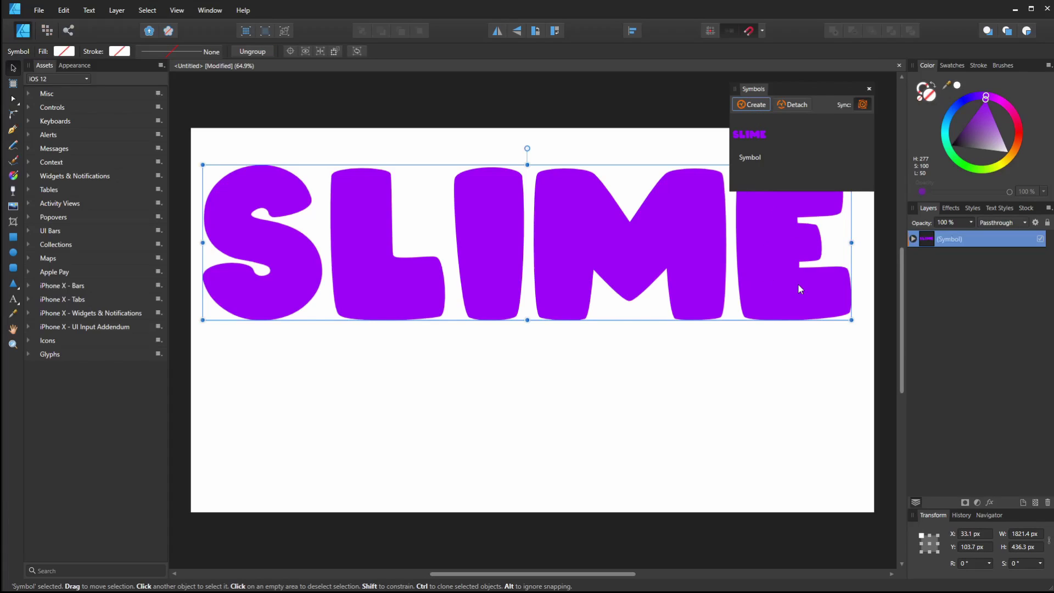
pyautogui.click(754, 361)
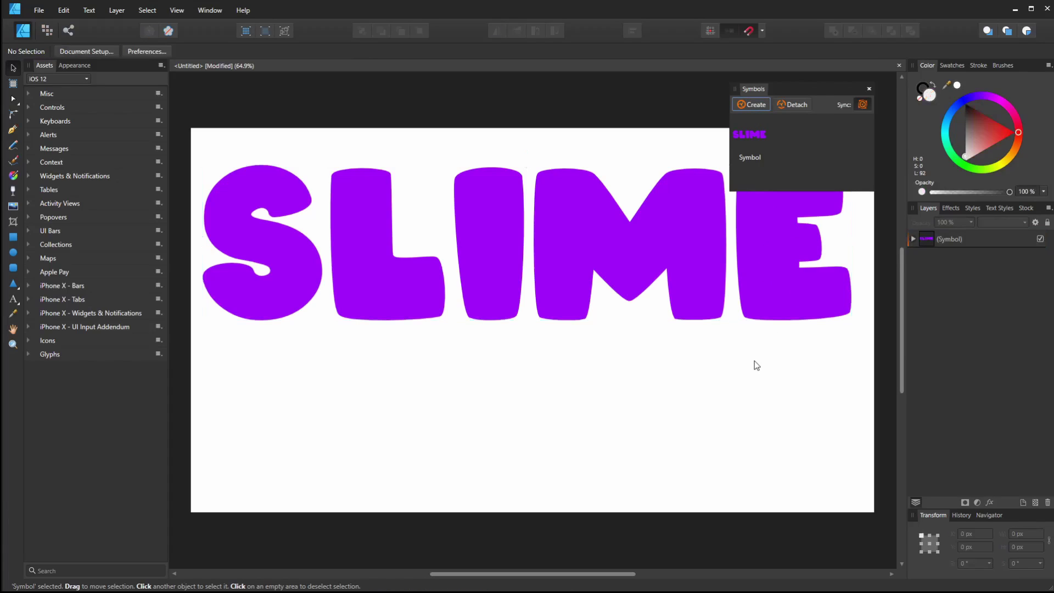
# Step: Pencil the first wavy drips below the S, with stabilizer length 45.2, and tweak a drip node
pyautogui.click(13, 146)
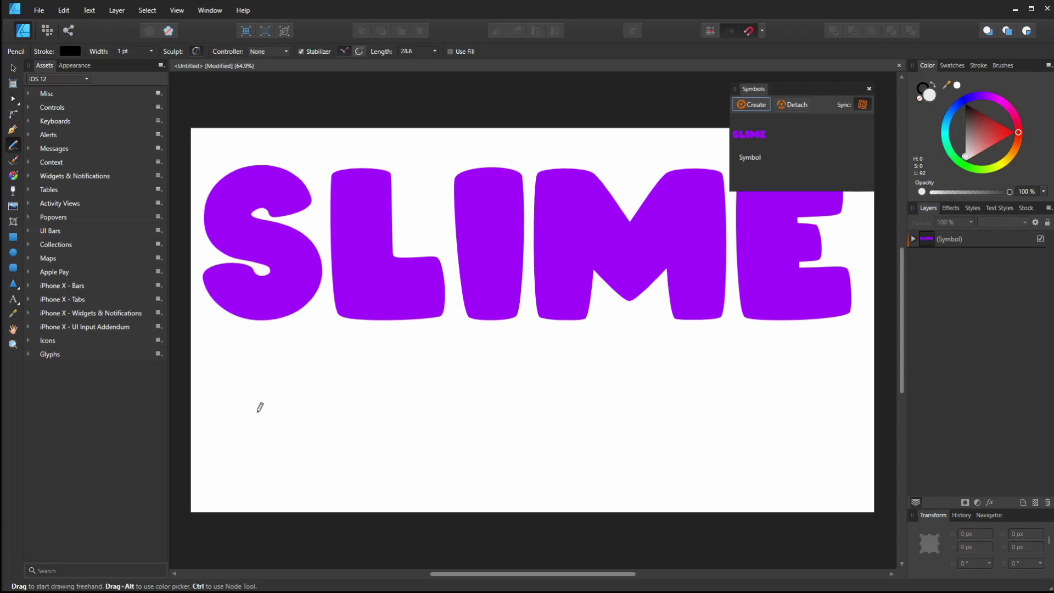
pyautogui.moveTo(255, 370)
pyautogui.mouseDown()
pyautogui.moveTo(297, 364)
pyautogui.moveTo(284, 418)
pyautogui.moveTo(291, 444)
pyautogui.moveTo(319, 449)
pyautogui.moveTo(332, 436)
pyautogui.moveTo(325, 384)
pyautogui.mouseUp()
pyautogui.moveTo(333, 377); pyautogui.dragTo(333, 375)
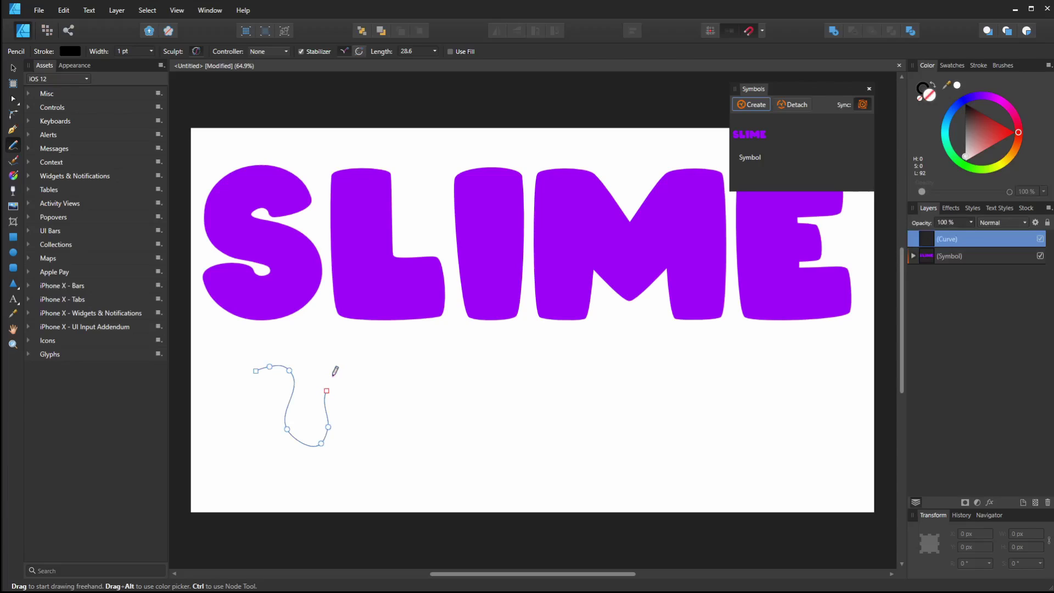
pyautogui.click(435, 51)
pyautogui.moveTo(439, 64); pyautogui.dragTo(447, 64)
pyautogui.moveTo(343, 363)
pyautogui.mouseDown()
pyautogui.moveTo(365, 368)
pyautogui.moveTo(377, 396)
pyautogui.moveTo(366, 422)
pyautogui.moveTo(374, 448)
pyautogui.moveTo(403, 442)
pyautogui.moveTo(402, 429)
pyautogui.mouseUp()
pyautogui.press('ctrl')
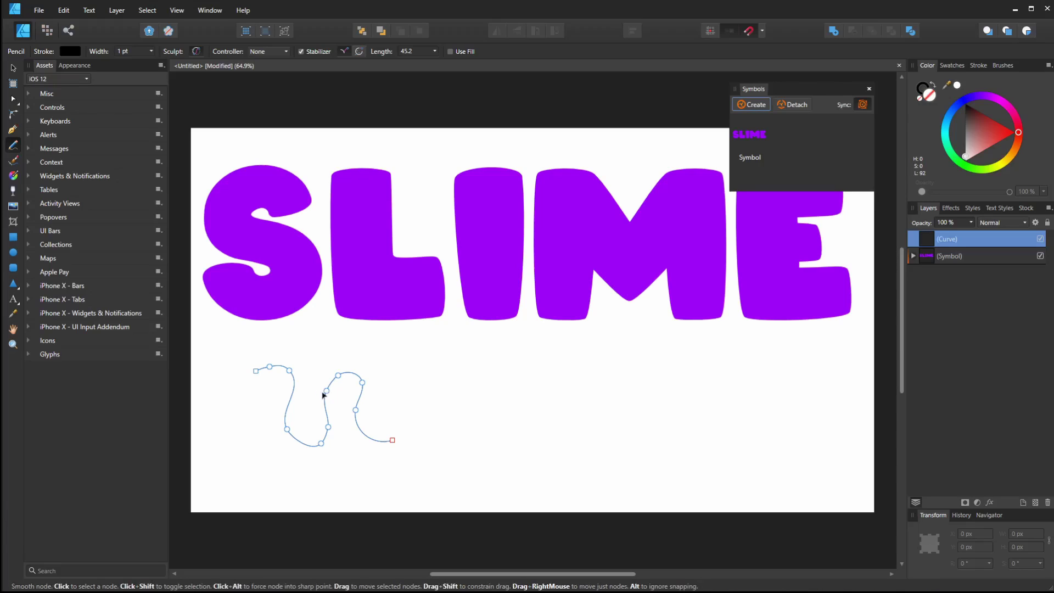
pyautogui.moveTo(323, 394); pyautogui.dragTo(319, 410)
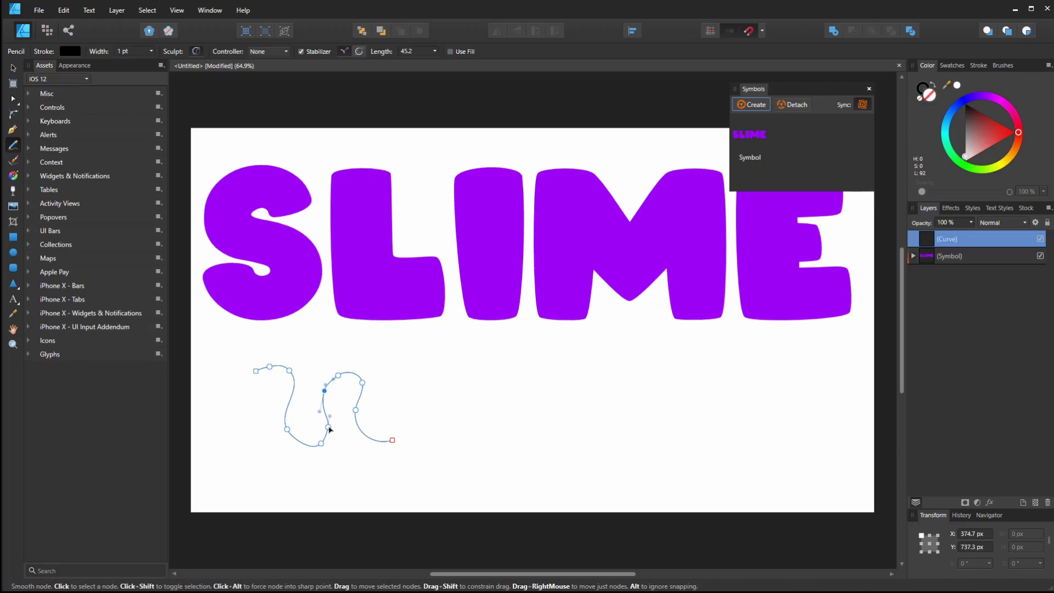
pyautogui.click(329, 427)
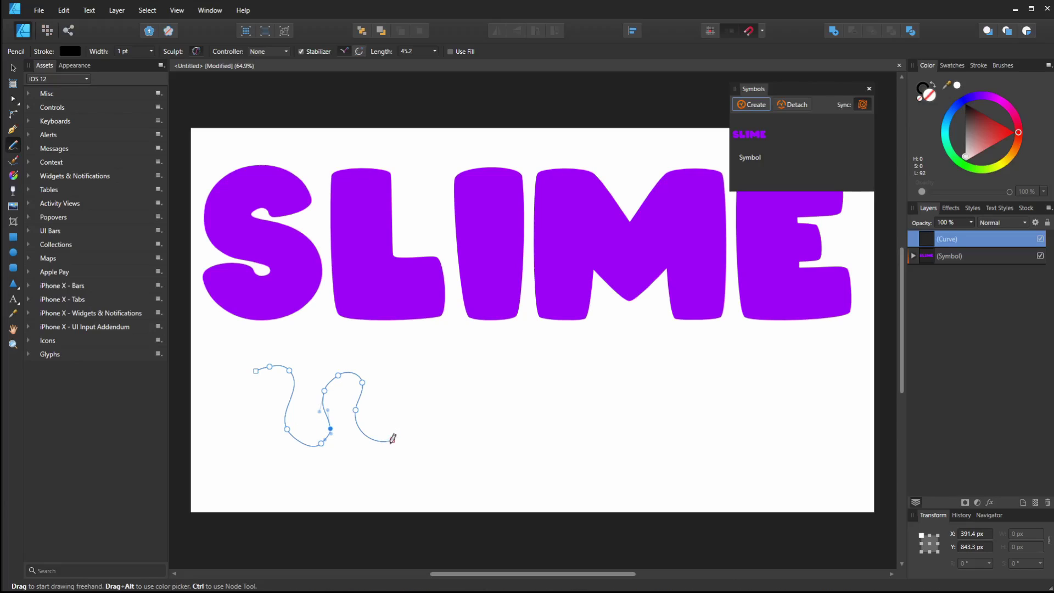
# Step: Continue the line up, across the top of SLIME and down the left side, evening one drip
pyautogui.moveTo(392, 439)
pyautogui.mouseDown()
pyautogui.moveTo(385, 384)
pyautogui.moveTo(408, 362)
pyautogui.moveTo(422, 374)
pyautogui.moveTo(425, 414)
pyautogui.moveTo(401, 457)
pyautogui.moveTo(416, 483)
pyautogui.moveTo(438, 488)
pyautogui.moveTo(452, 462)
pyautogui.moveTo(428, 407)
pyautogui.moveTo(439, 362)
pyautogui.moveTo(457, 356)
pyautogui.moveTo(474, 383)
pyautogui.moveTo(451, 373)
pyautogui.moveTo(455, 415)
pyautogui.moveTo(502, 432)
pyautogui.moveTo(522, 415)
pyautogui.moveTo(518, 359)
pyautogui.moveTo(540, 353)
pyautogui.moveTo(558, 381)
pyautogui.moveTo(532, 437)
pyautogui.moveTo(556, 447)
pyautogui.moveTo(585, 438)
pyautogui.moveTo(605, 394)
pyautogui.moveTo(589, 278)
pyautogui.mouseUp()
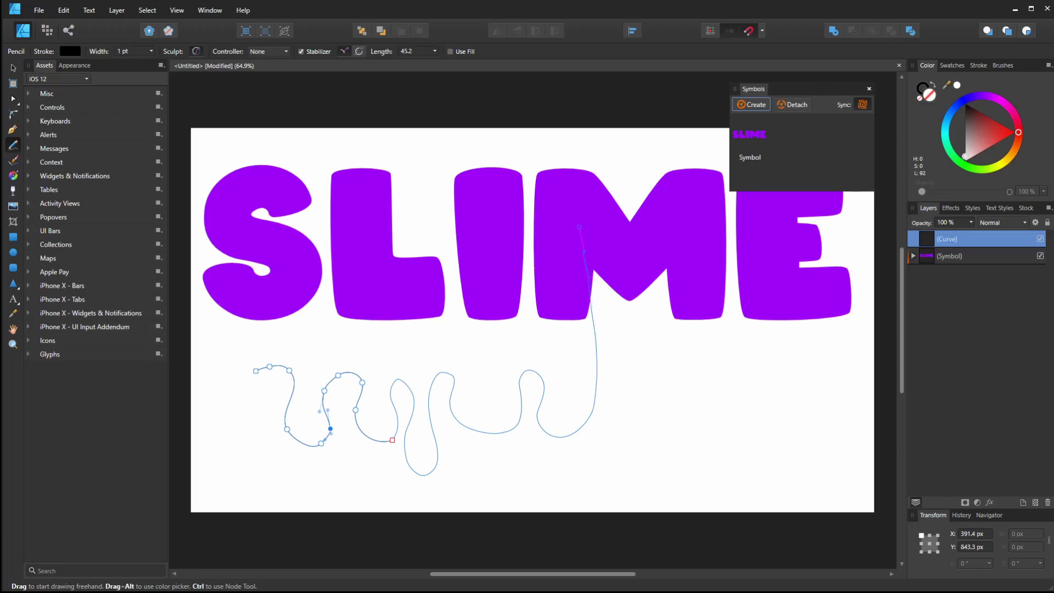
pyautogui.moveTo(451, 202); pyautogui.dragTo(301, 198)
pyautogui.moveTo(195, 214)
pyautogui.mouseDown()
pyautogui.moveTo(176, 241)
pyautogui.moveTo(181, 428)
pyautogui.moveTo(227, 480)
pyautogui.moveTo(256, 462)
pyautogui.moveTo(243, 368)
pyautogui.moveTo(259, 362)
pyautogui.moveTo(244, 379)
pyautogui.mouseUp()
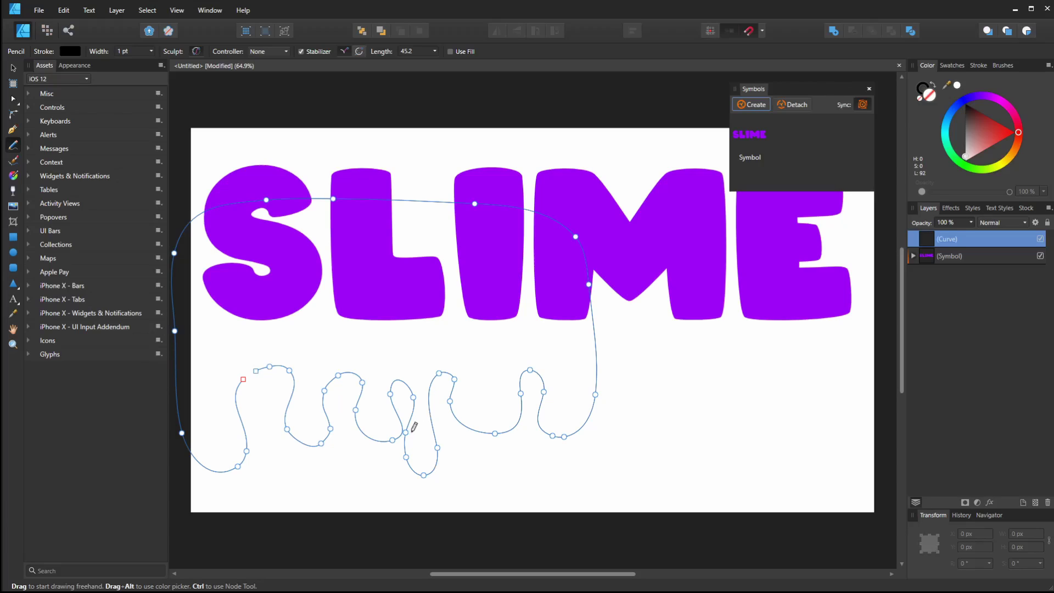
pyautogui.keyDown('ctrl'); pyautogui.click(410, 432); pyautogui.keyUp('ctrl')
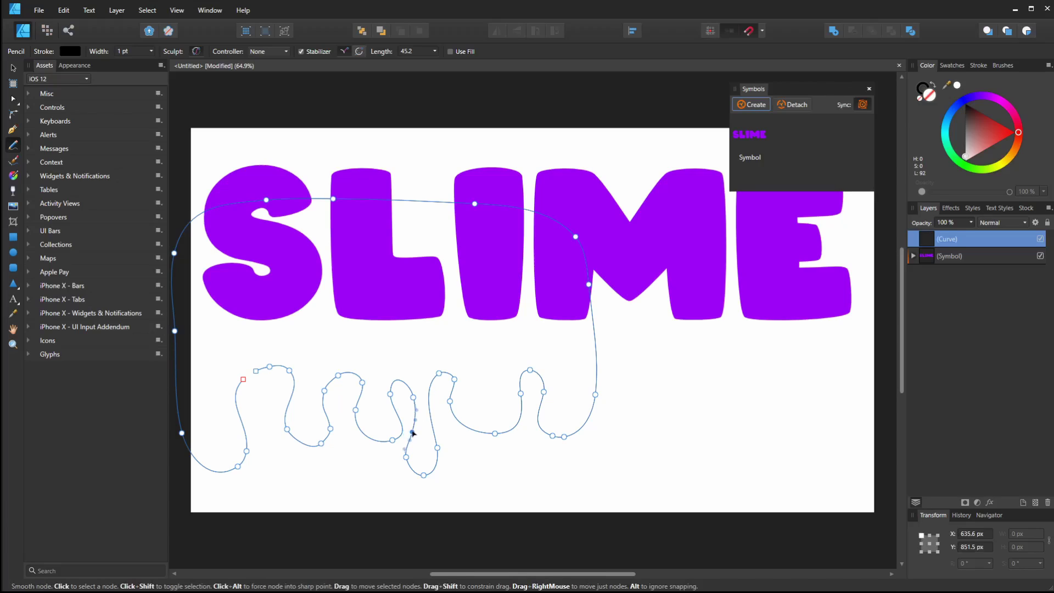
pyautogui.moveTo(412, 434); pyautogui.dragTo(414, 432)
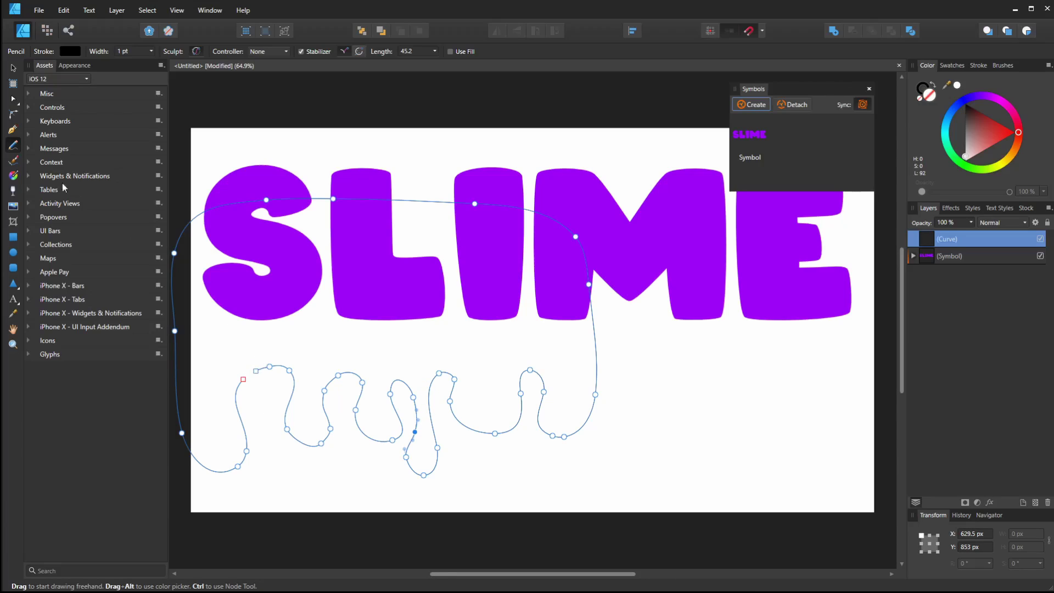
# Step: Delete the extra start node and convert the end node to smooth to round the join
pyautogui.click(14, 99)
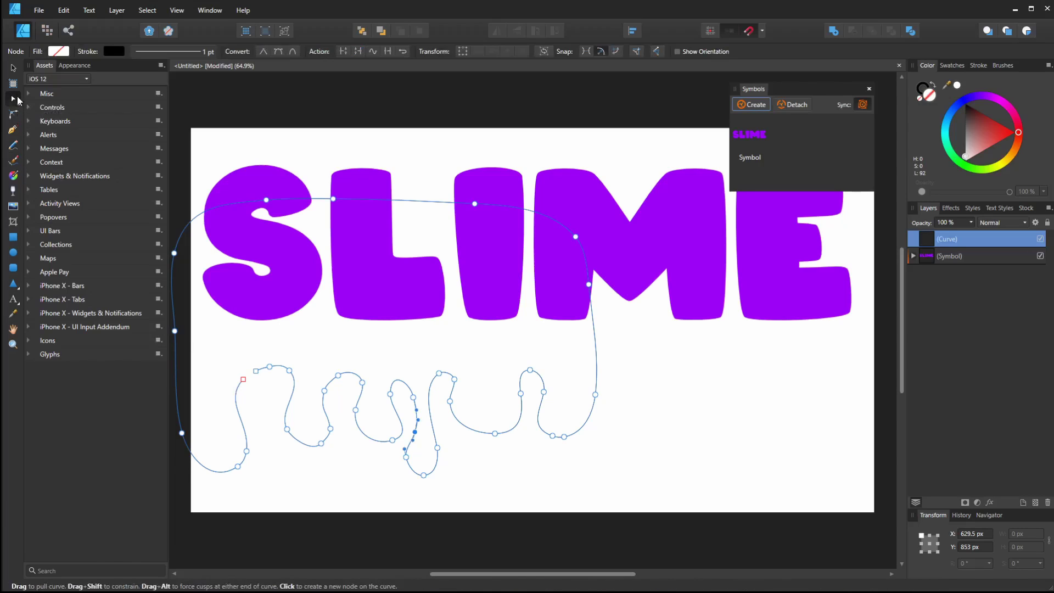
pyautogui.click(243, 379)
pyautogui.press('Delete')
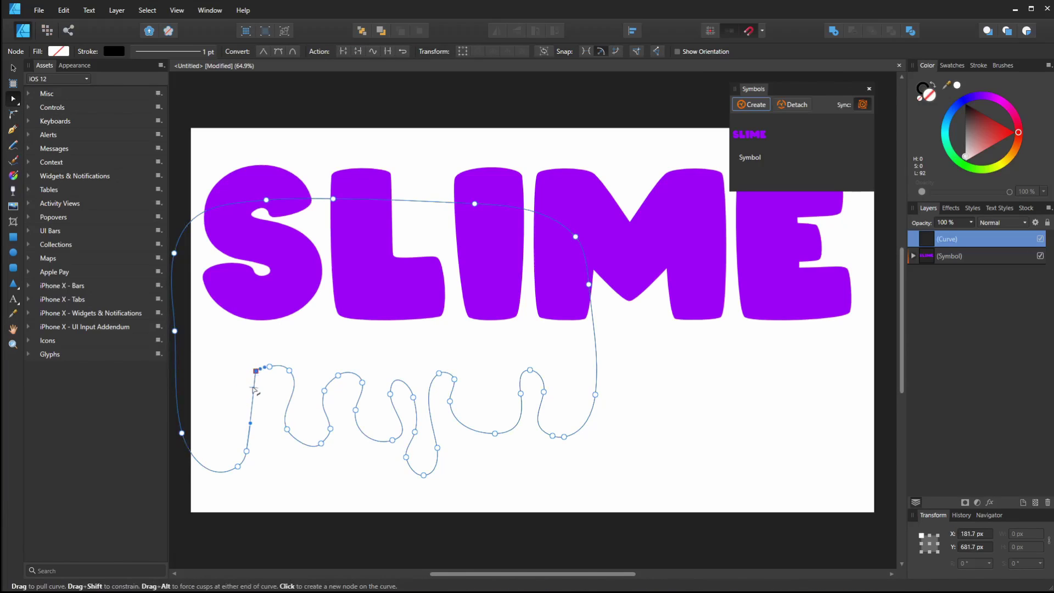
pyautogui.scroll(3, 264, 378)
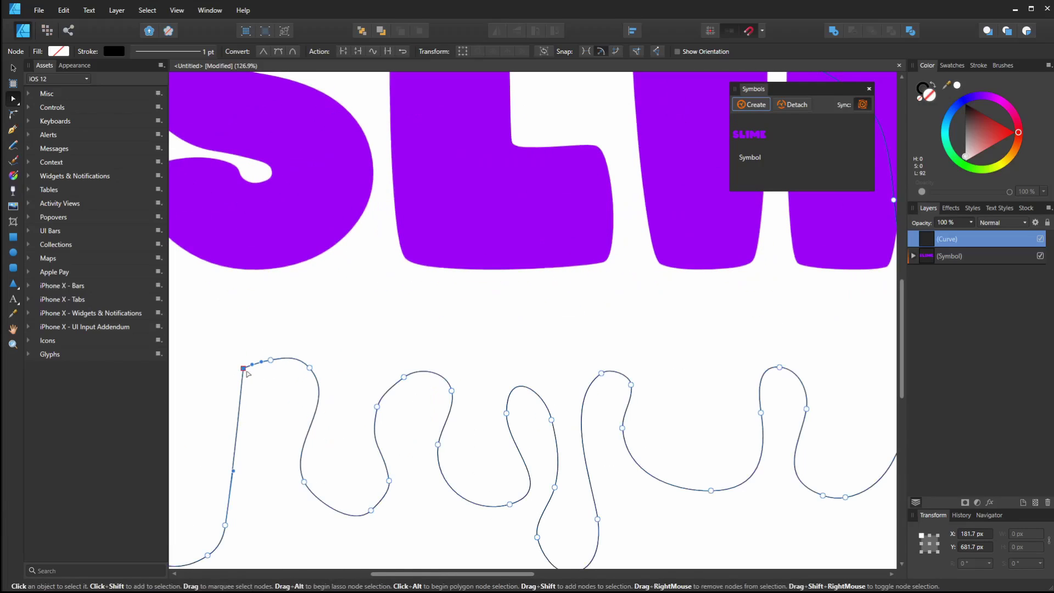
pyautogui.moveTo(245, 371); pyautogui.dragTo(218, 383)
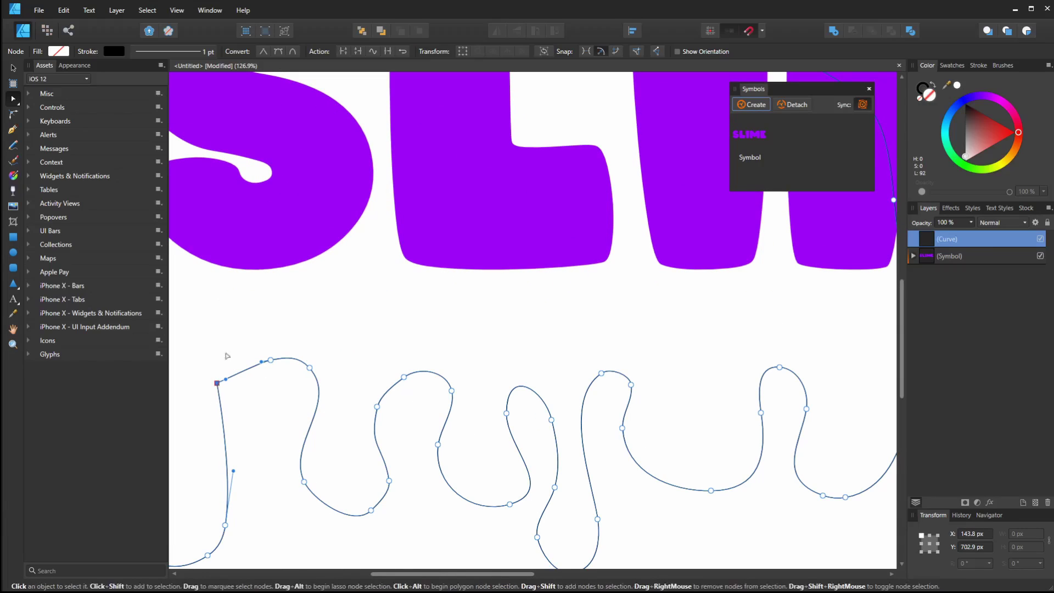
pyautogui.click(278, 54)
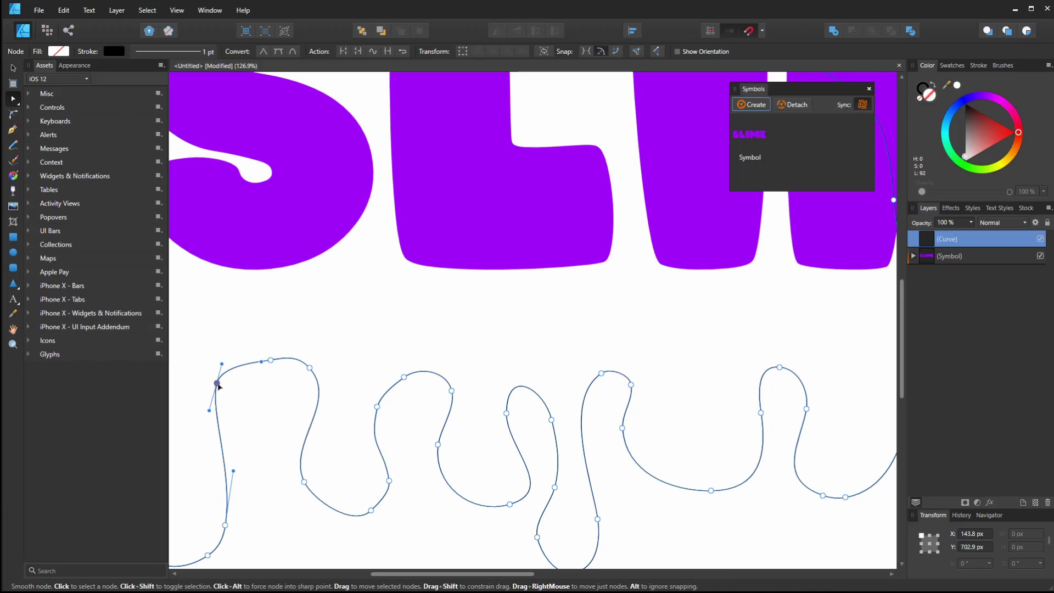
pyautogui.moveTo(217, 383); pyautogui.dragTo(239, 392)
pyautogui.scroll(-5, 320, 410)
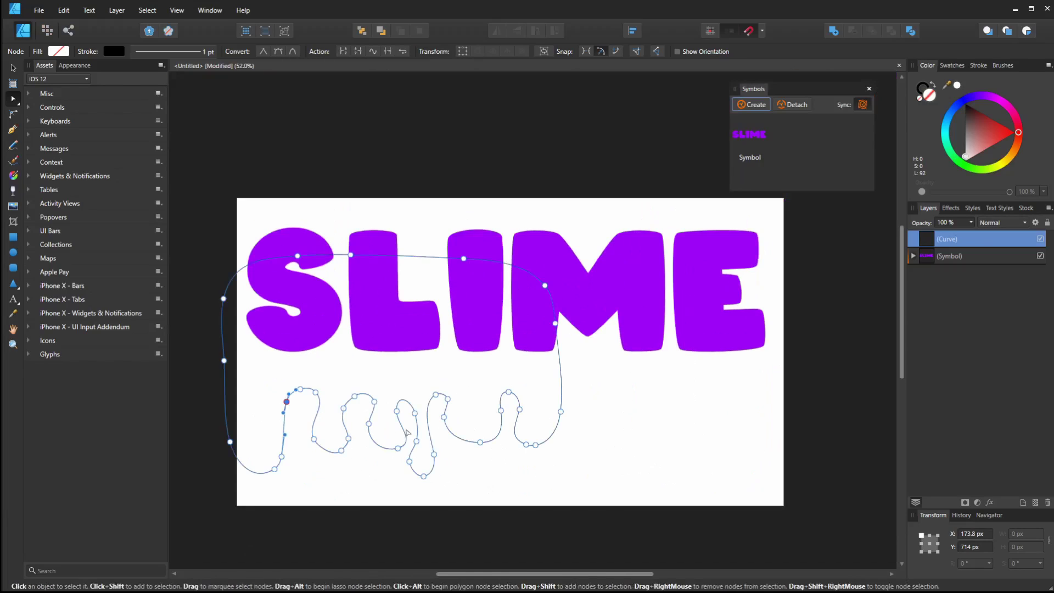
pyautogui.click(14, 68)
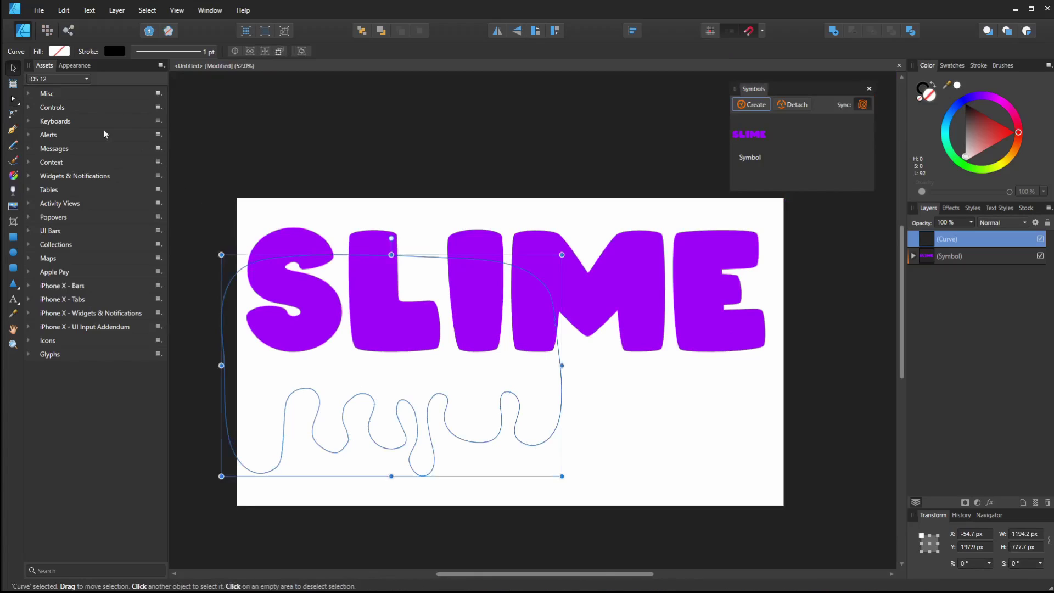
# Step: Fill the drip black, then place a mirrored 1012.3 px clone over ME and select both
pyautogui.click(931, 86)
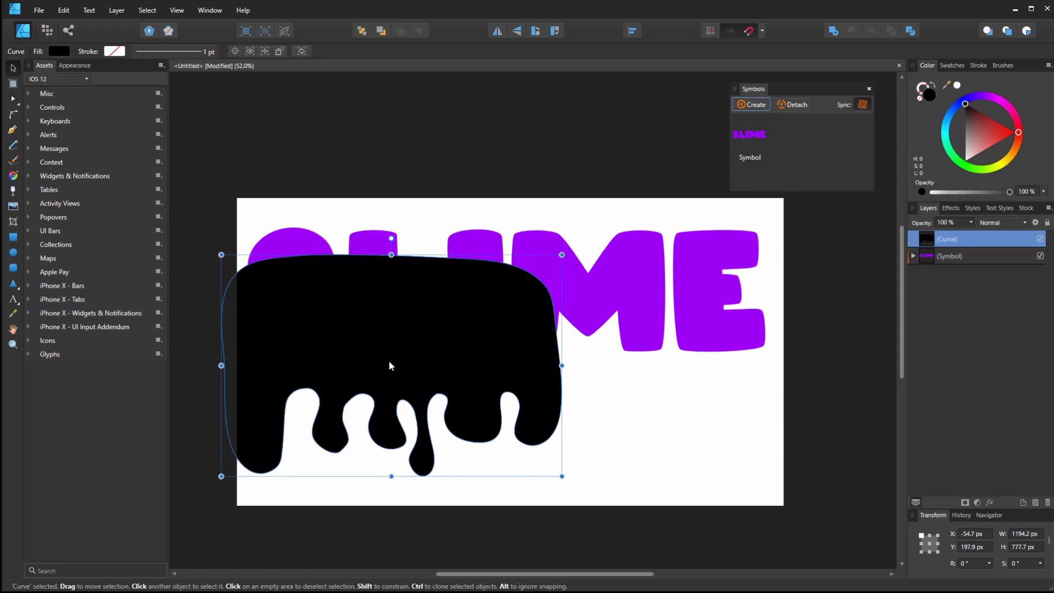
pyautogui.moveTo(320, 358)
pyautogui.mouseDown()
pyautogui.moveTo(391, 341)
pyautogui.moveTo(620, 342)
pyautogui.mouseUp()
pyautogui.moveTo(850, 353); pyautogui.dragTo(229, 340)
pyautogui.moveTo(360, 353); pyautogui.dragTo(508, 351)
pyautogui.moveTo(614, 350)
pyautogui.mouseDown()
pyautogui.moveTo(696, 365)
pyautogui.moveTo(653, 367)
pyautogui.moveTo(682, 369)
pyautogui.moveTo(661, 346)
pyautogui.moveTo(678, 379)
pyautogui.moveTo(671, 368)
pyautogui.mouseUp()
pyautogui.keyDown('shift'); pyautogui.click(463, 368); pyautogui.keyUp('shift')
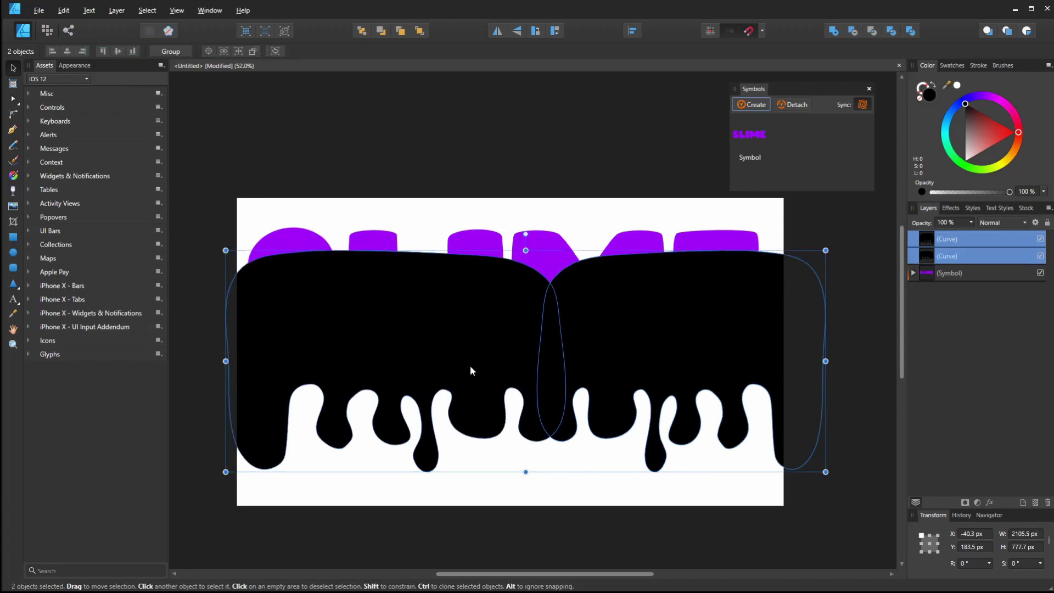
# Step: Merge the two drips into one curve and round off the central drip's tip
pyautogui.click(832, 32)
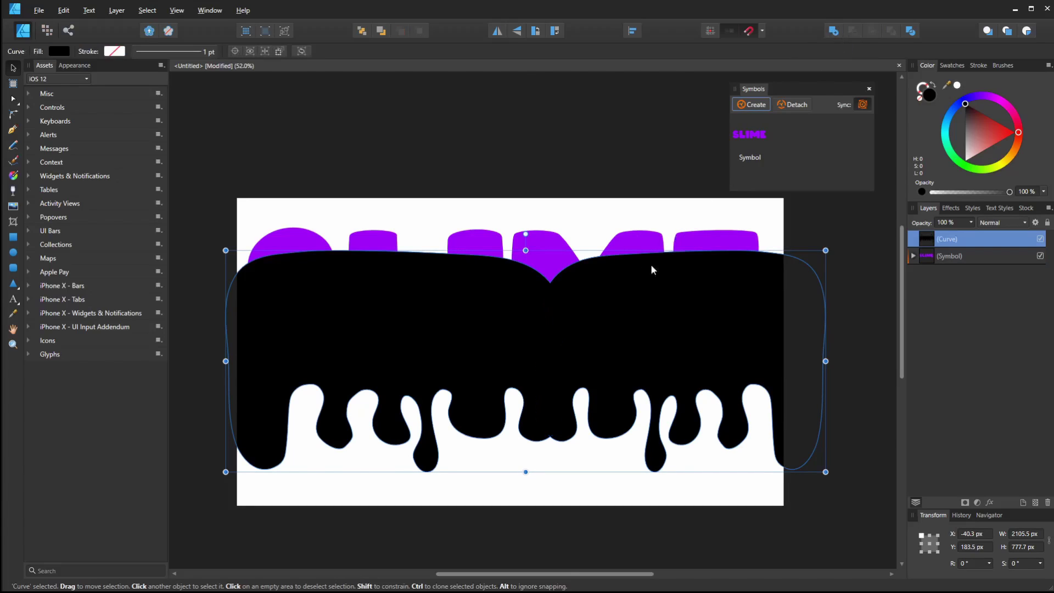
pyautogui.click(13, 98)
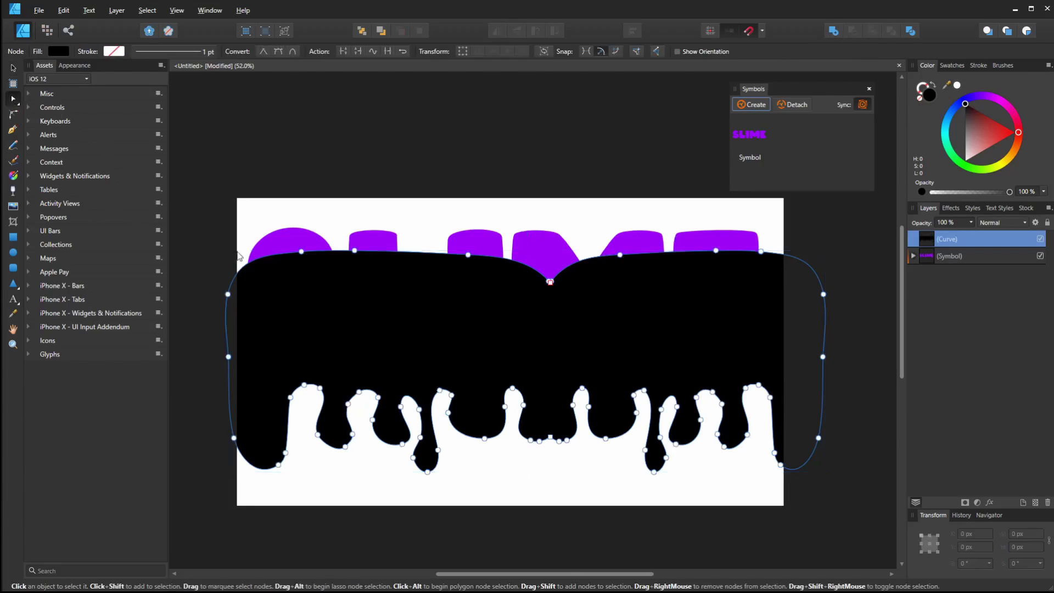
pyautogui.click(540, 441)
pyautogui.moveTo(540, 442); pyautogui.dragTo(546, 470)
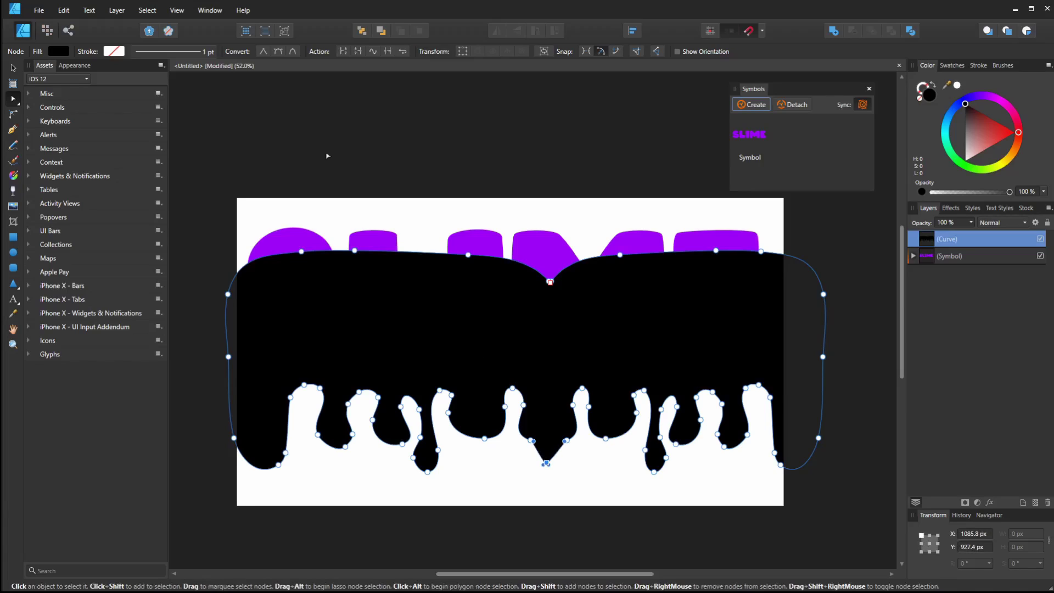
pyautogui.click(277, 51)
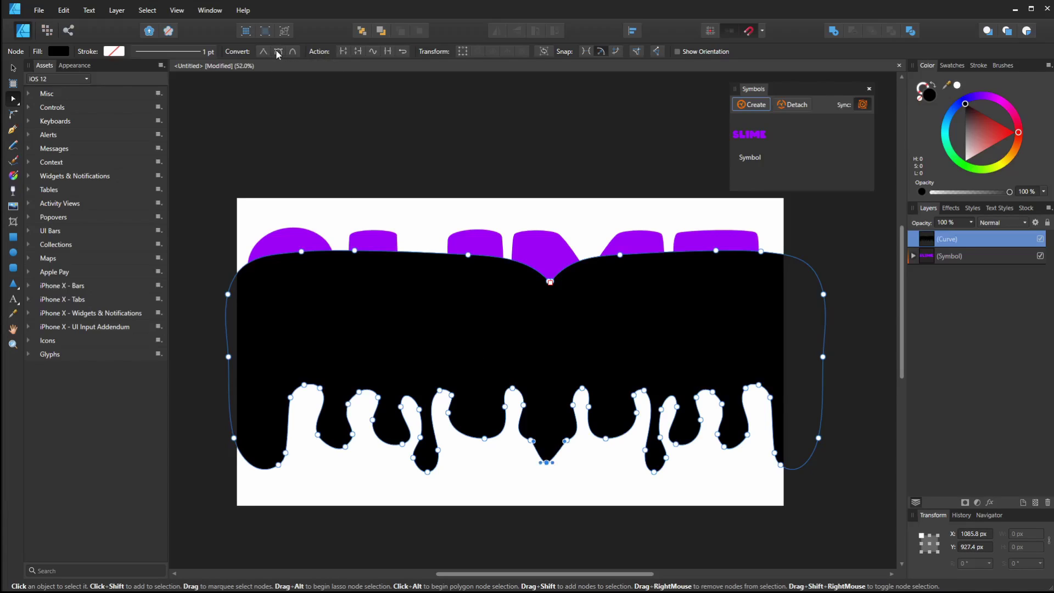
pyautogui.click(531, 441)
pyautogui.click(588, 455)
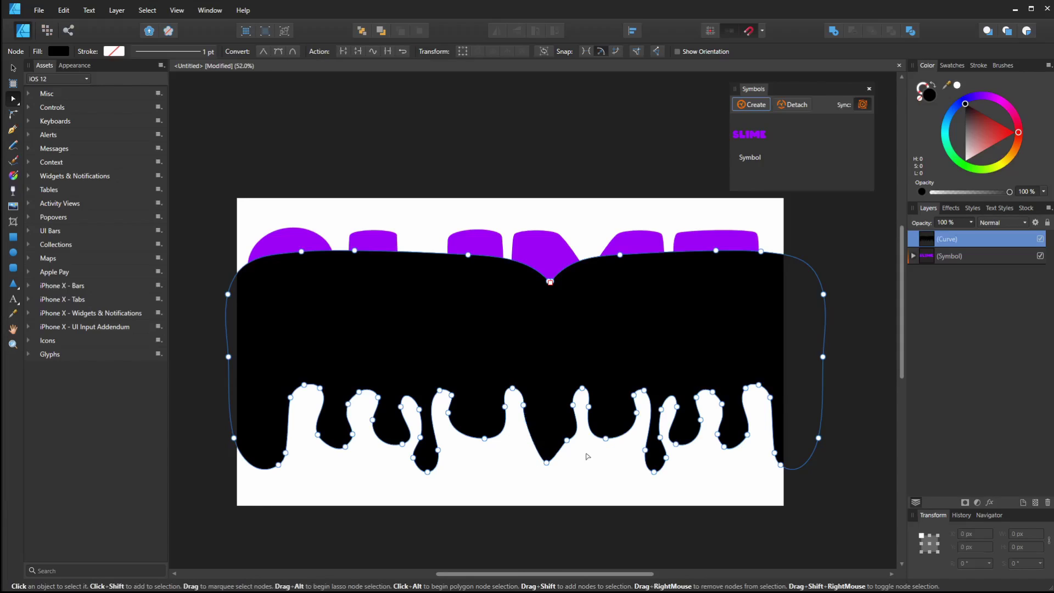
pyautogui.click(566, 440)
pyautogui.press('Delete')
pyautogui.click(547, 463)
pyautogui.moveTo(573, 459); pyautogui.dragTo(514, 464)
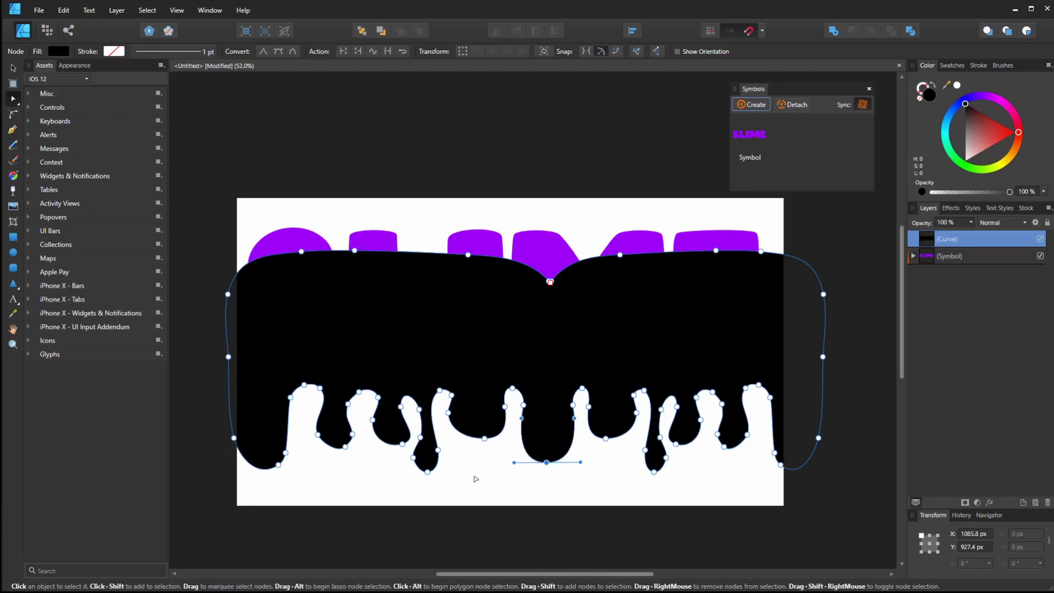
# Step: Lengthen the right and middle drips and bulge the shape's left side outward
pyautogui.click(654, 473)
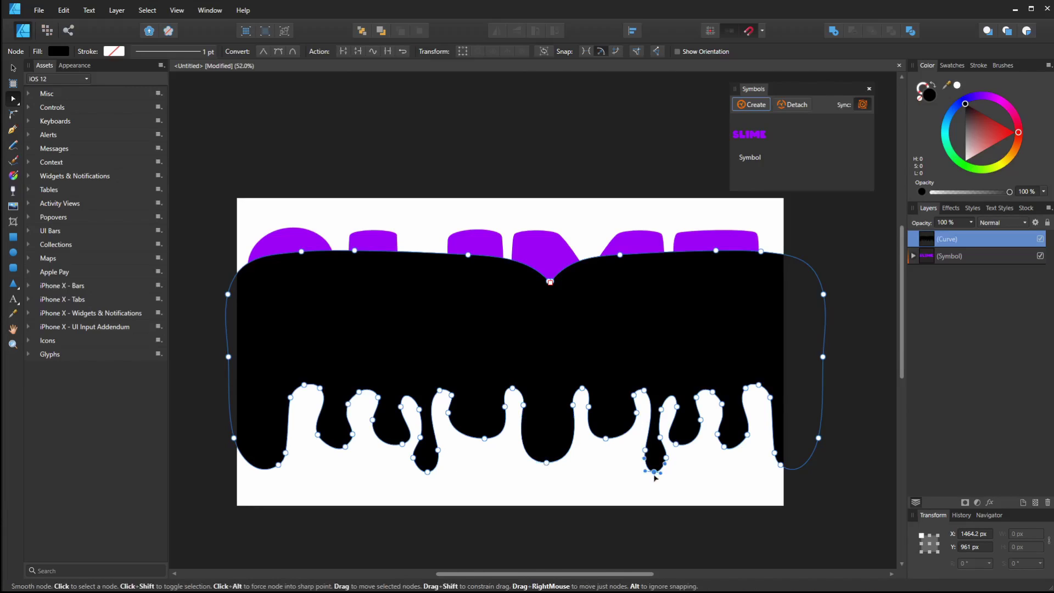
pyautogui.moveTo(654, 473); pyautogui.dragTo(653, 491)
pyautogui.click(356, 416)
pyautogui.moveTo(356, 418); pyautogui.dragTo(356, 421)
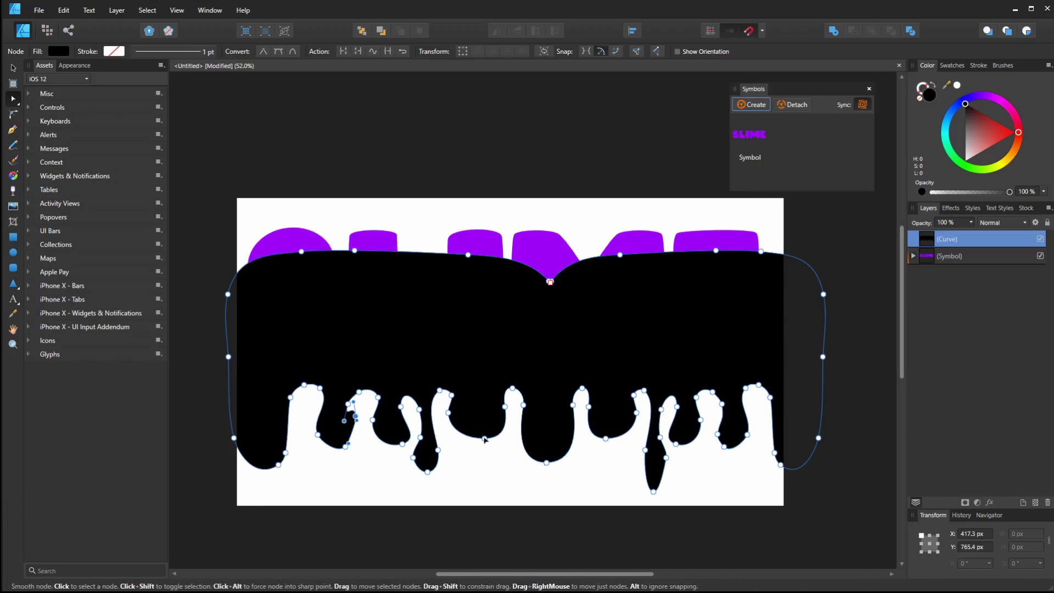
pyautogui.moveTo(485, 440); pyautogui.dragTo(481, 467)
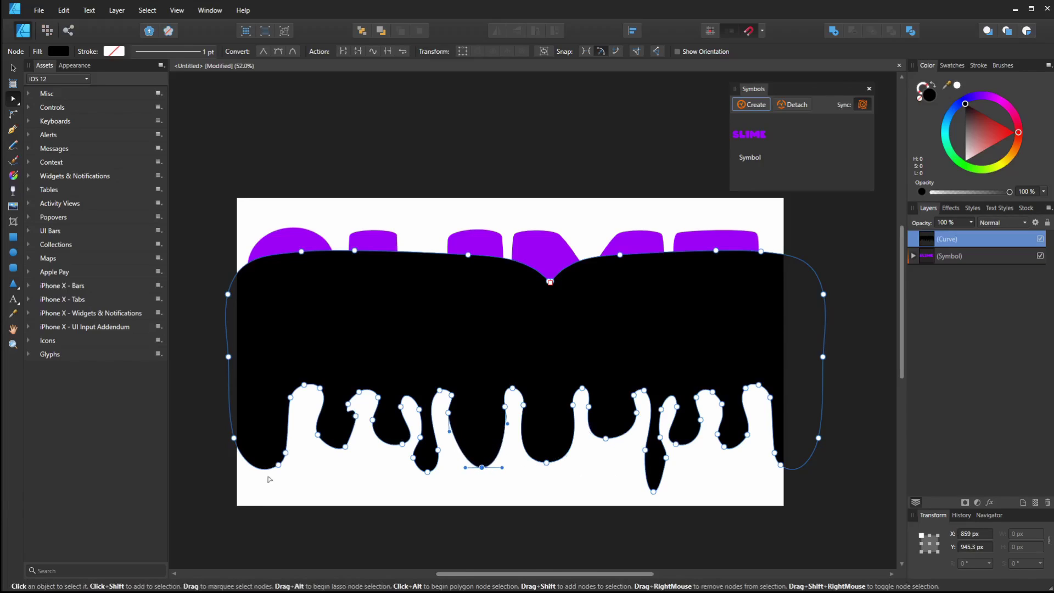
pyautogui.click(234, 438)
pyautogui.moveTo(233, 437); pyautogui.dragTo(199, 436)
pyautogui.click(443, 441)
# Step: Remove the dip node at the top centre so the top edge runs straight
pyautogui.moveTo(528, 313); pyautogui.dragTo(445, 351)
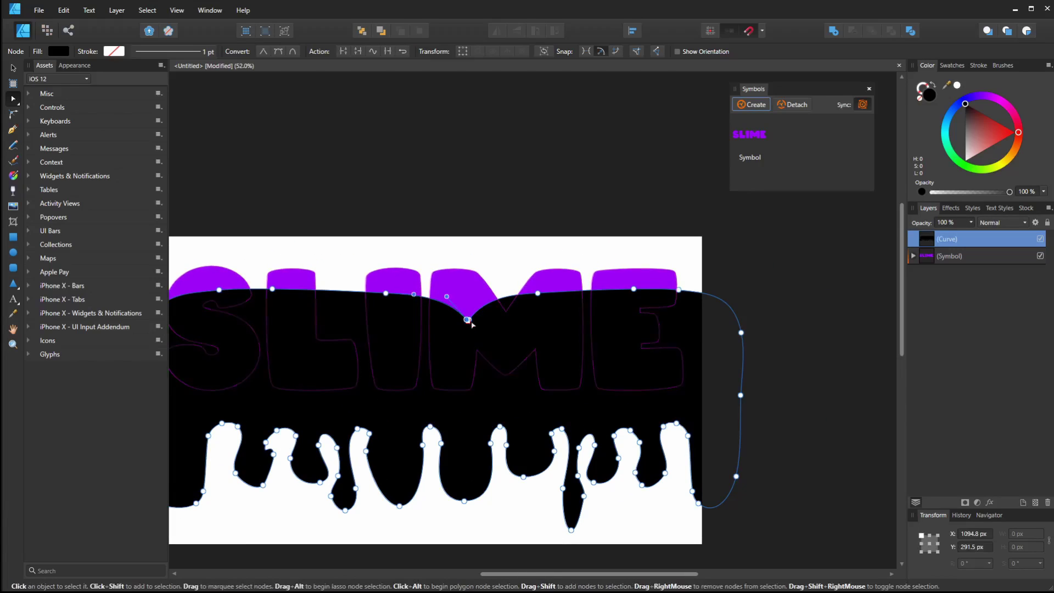
pyautogui.click(467, 320)
pyautogui.keyDown('alt'); pyautogui.click(467, 320); pyautogui.keyUp('alt')
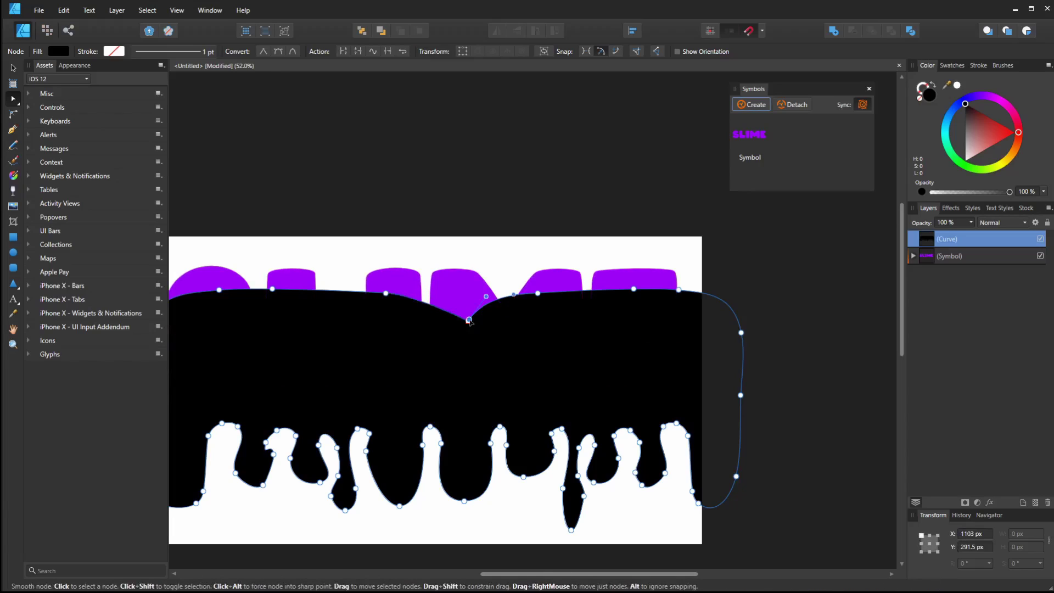
pyautogui.press('Delete')
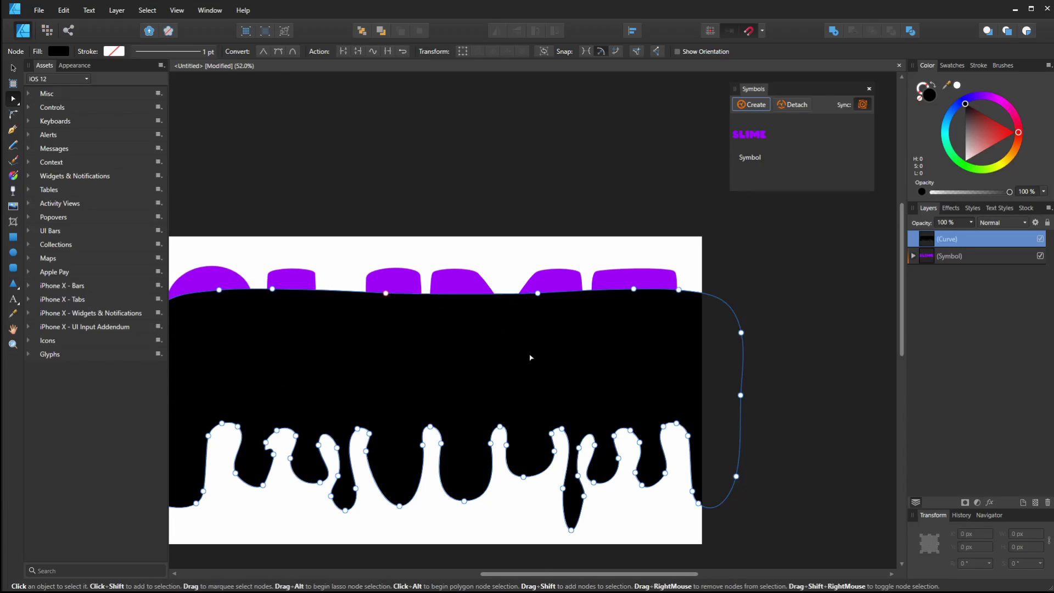
pyautogui.scroll(-2, 544, 363)
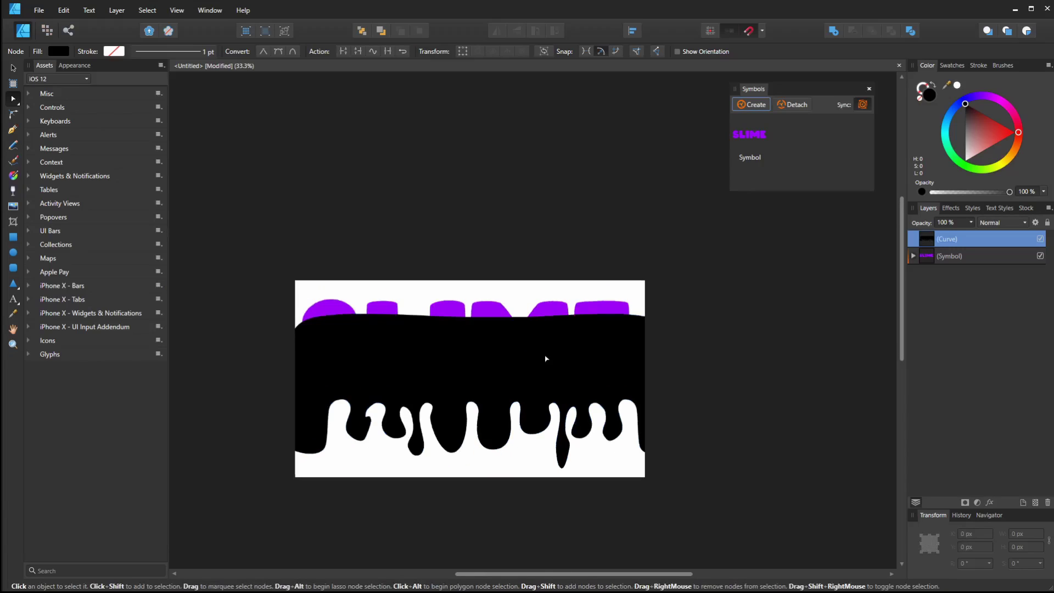
# Step: Fill the merged drip shape bright green
pyautogui.click(14, 69)
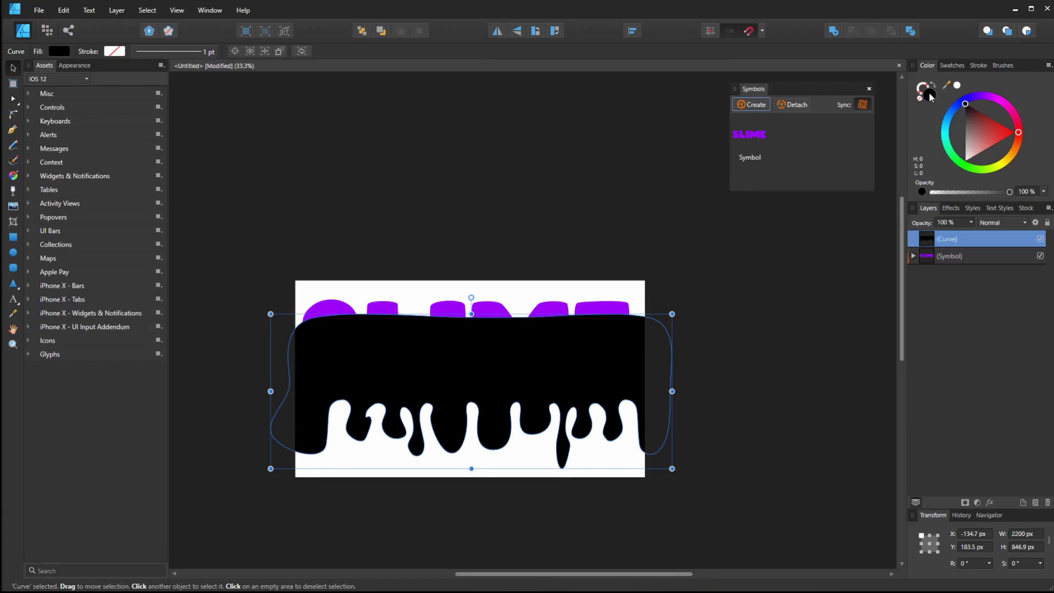
pyautogui.moveTo(972, 146); pyautogui.dragTo(959, 166)
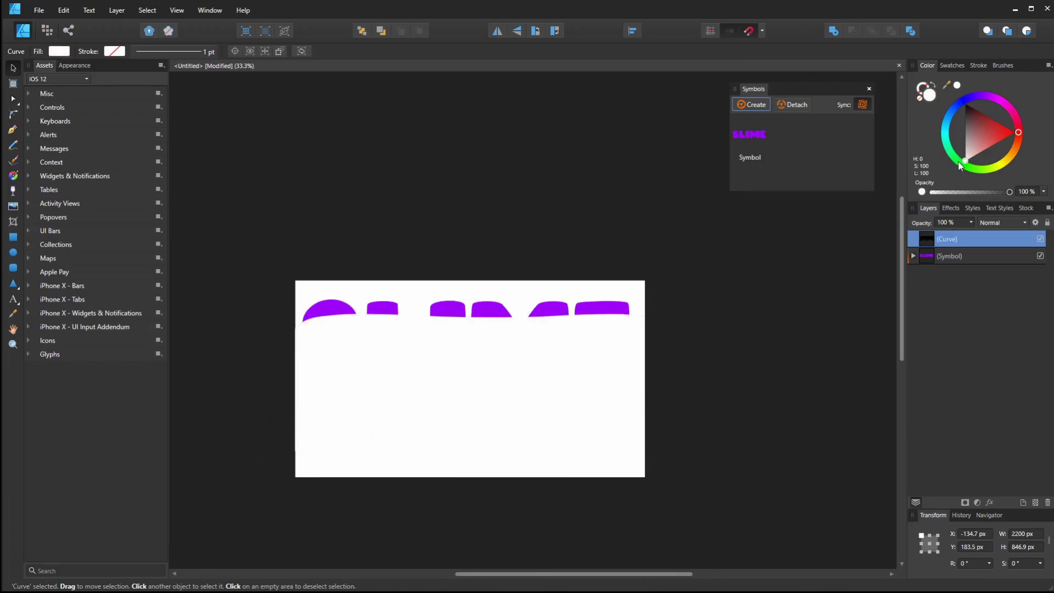
pyautogui.click(959, 166)
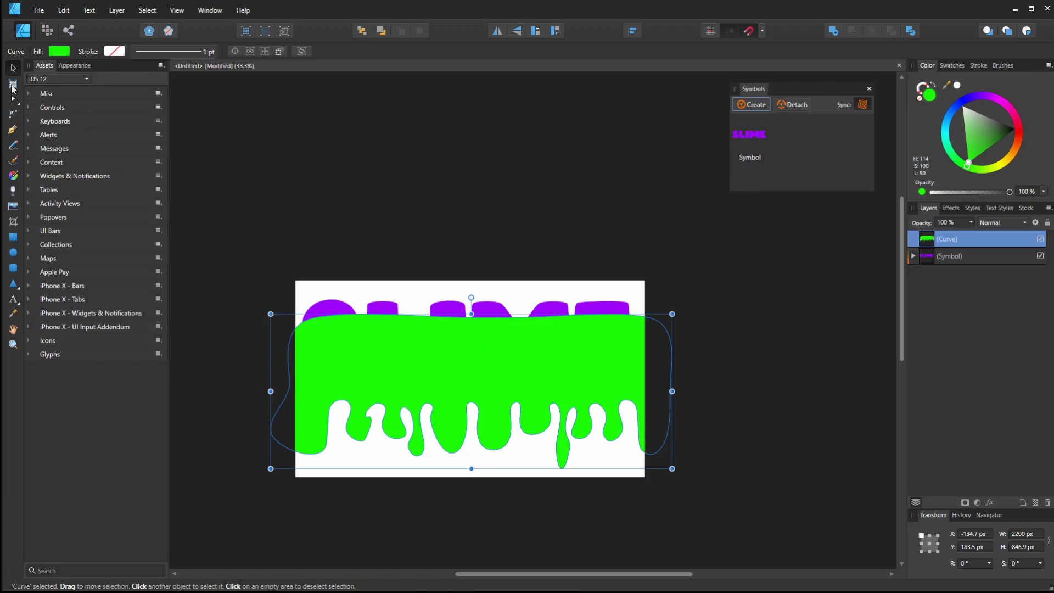
# Step: Place the green slime over the SLIME lettering and move both down together
pyautogui.moveTo(407, 375); pyautogui.dragTo(403, 283)
pyautogui.click(496, 442)
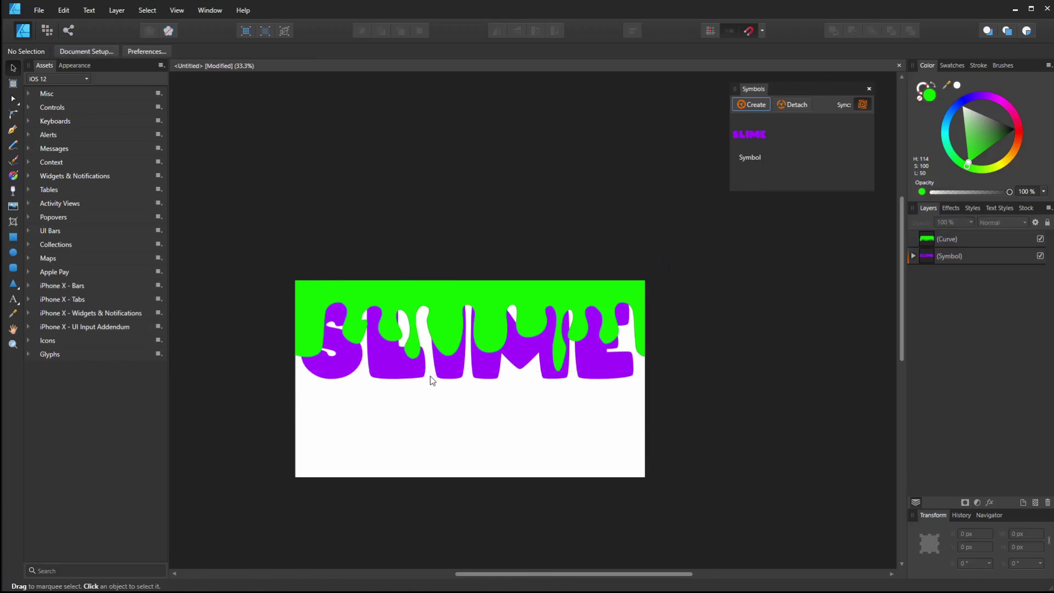
pyautogui.moveTo(212, 183); pyautogui.dragTo(645, 363)
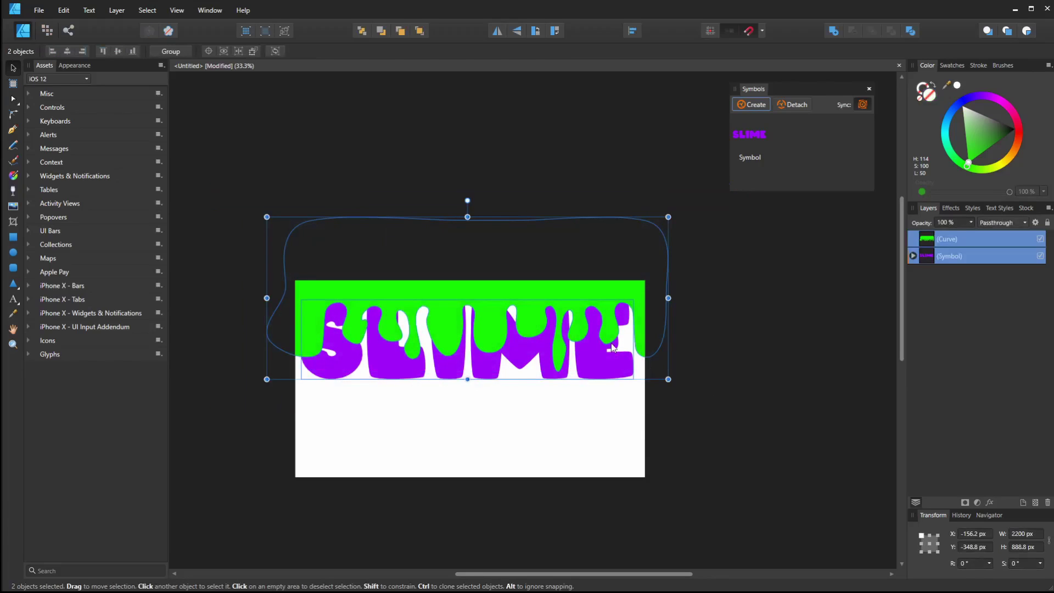
pyautogui.moveTo(612, 347); pyautogui.dragTo(593, 391)
pyautogui.click(752, 352)
pyautogui.scroll(-2, 724, 340)
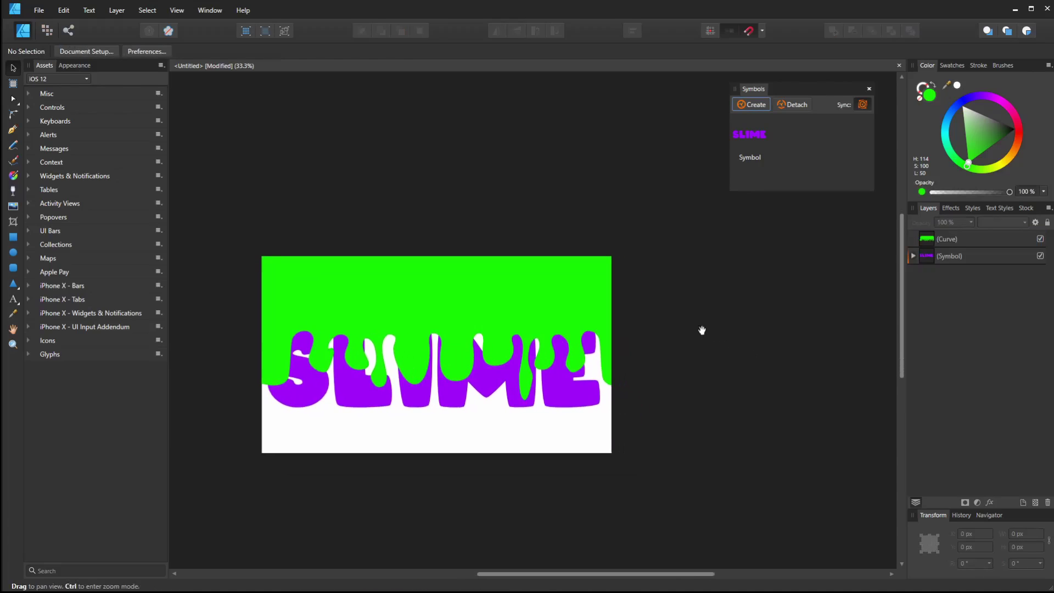
# Step: Shorten the green slime from its top to 621.3 px tall and re-centre the view
pyautogui.click(536, 316)
pyautogui.moveTo(433, 242); pyautogui.dragTo(437, 286)
pyautogui.click(748, 334)
pyautogui.scroll(-1, 713, 351)
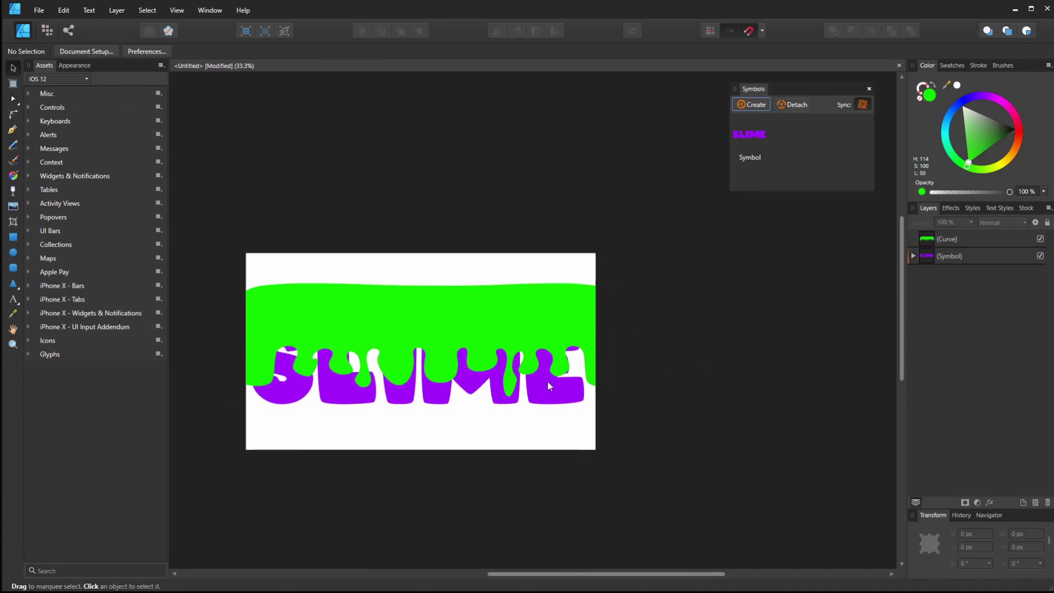
pyautogui.press('space')
pyautogui.moveTo(691, 305); pyautogui.dragTo(712, 308)
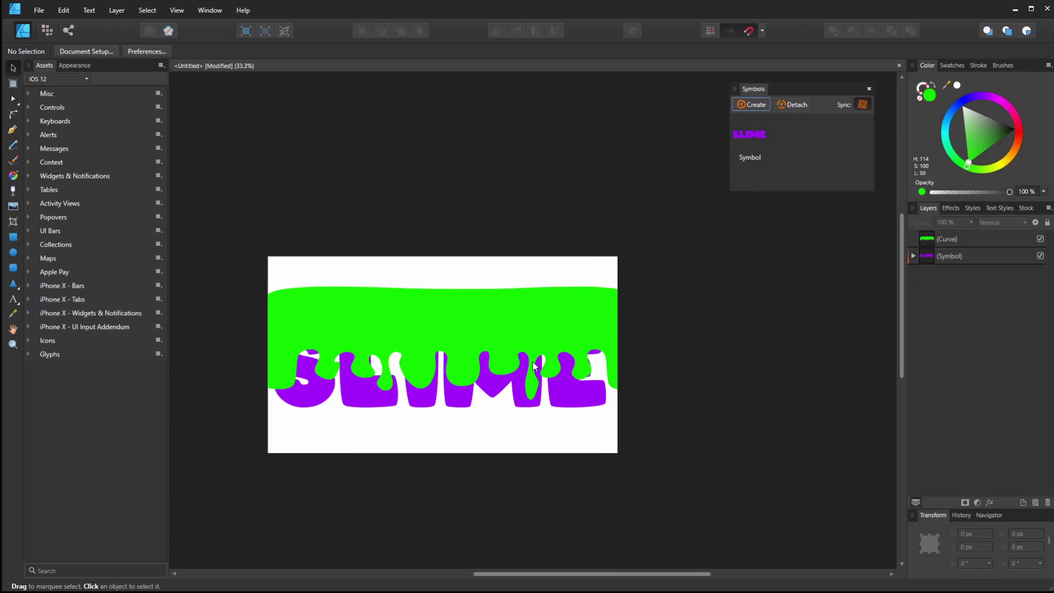
# Step: Reorder the layers and nest the SLIME symbol so it masks the green slime to the letters
pyautogui.click(968, 240)
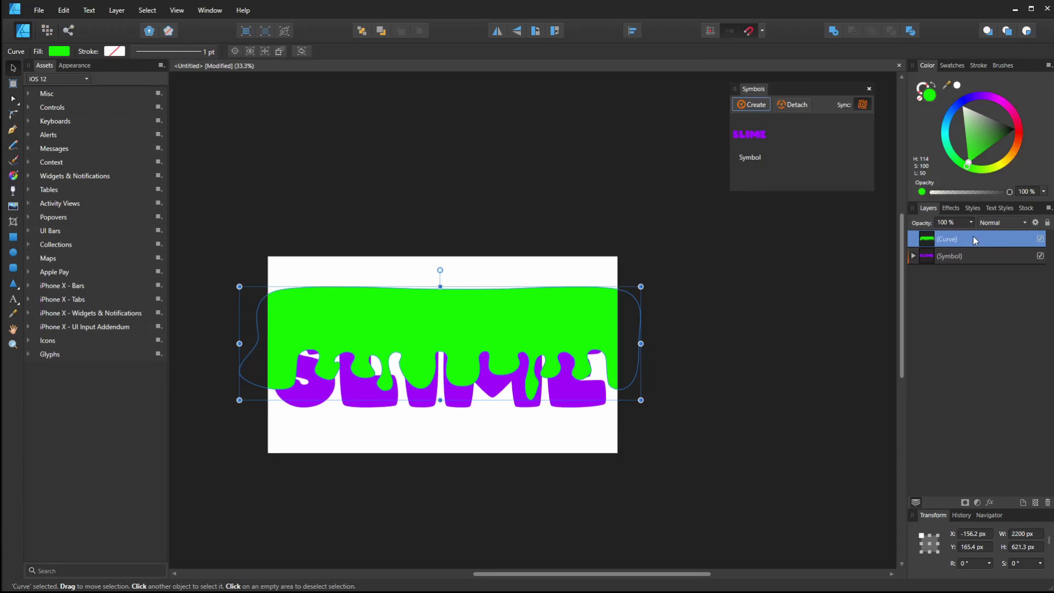
pyautogui.moveTo(968, 238); pyautogui.dragTo(929, 257)
pyautogui.click(959, 258)
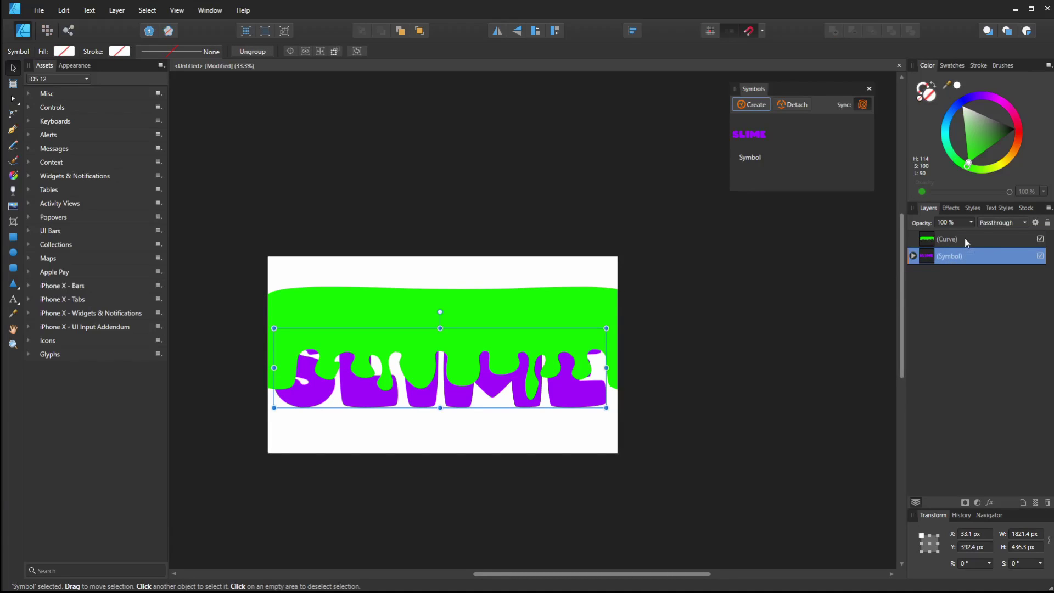
pyautogui.moveTo(963, 239); pyautogui.dragTo(970, 288)
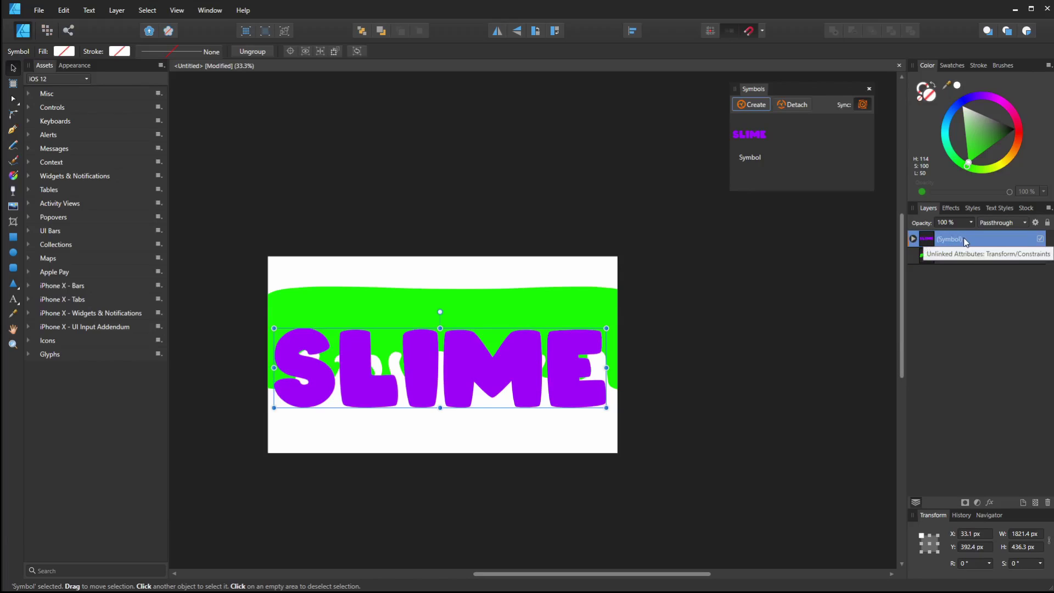
pyautogui.moveTo(938, 239); pyautogui.dragTo(931, 260)
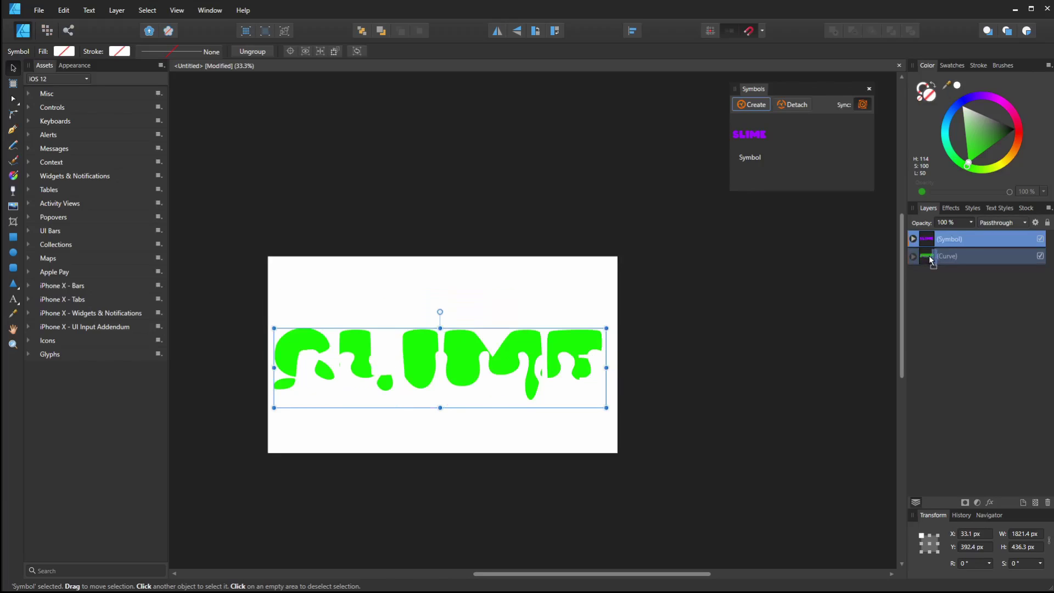
pyautogui.moveTo(931, 261); pyautogui.dragTo(931, 261)
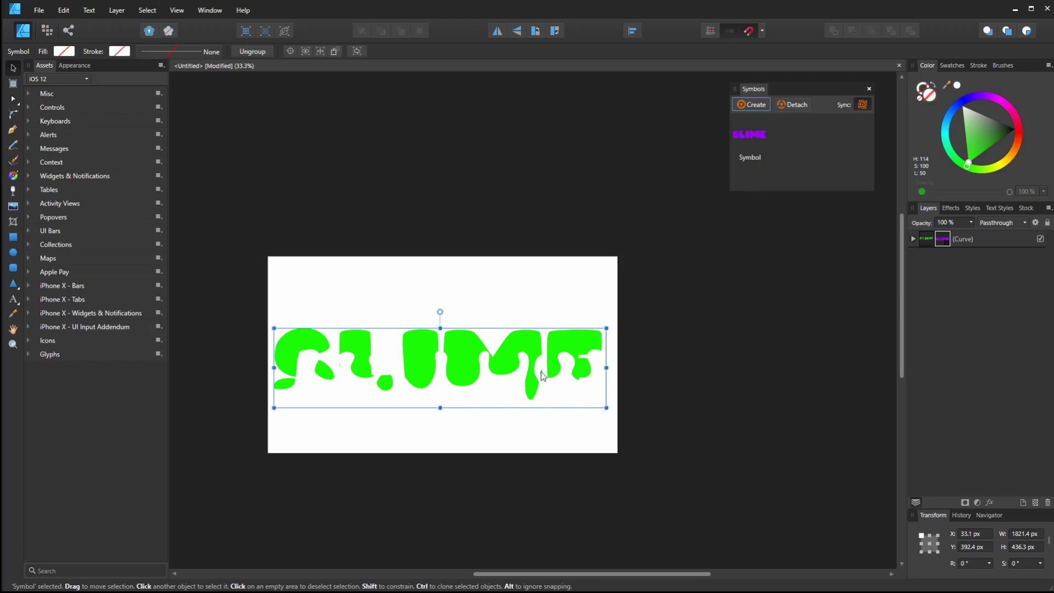
pyautogui.click(659, 340)
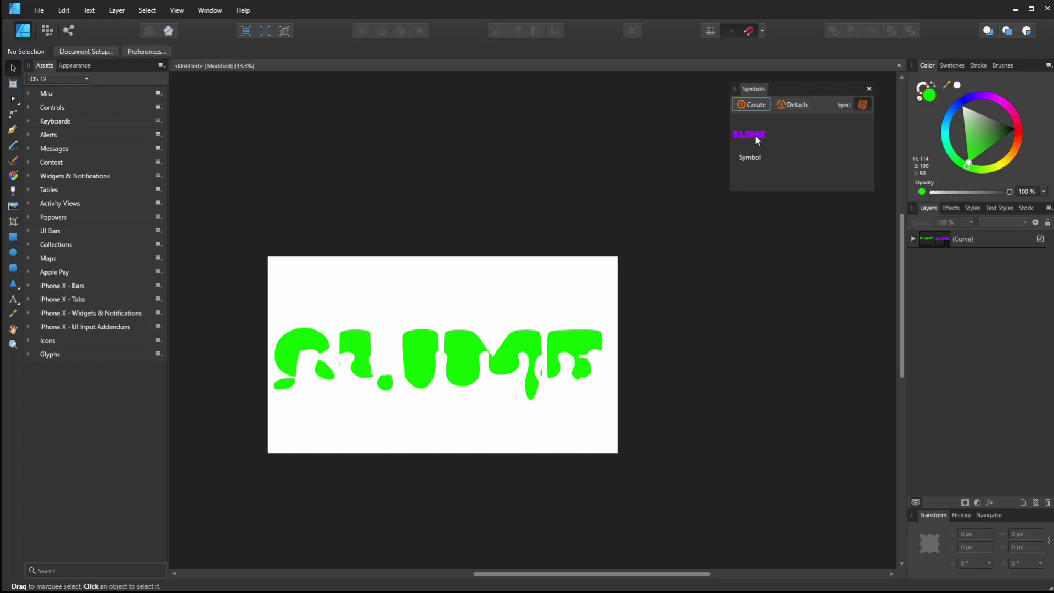
# Step: Place a new SLIME symbol instance from Symbols and stack it beneath the slime
pyautogui.moveTo(753, 134); pyautogui.dragTo(440, 372)
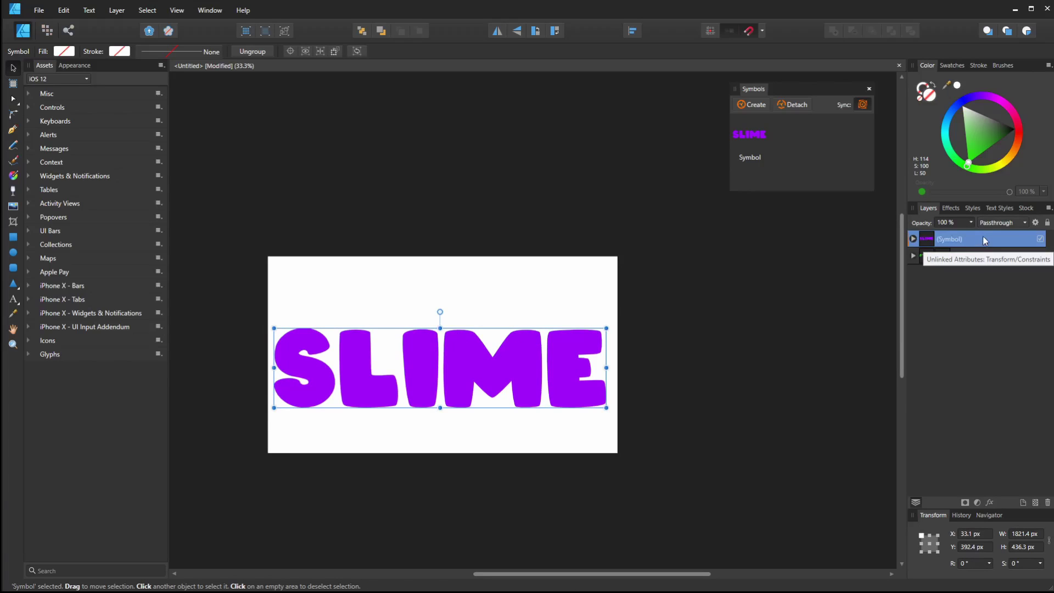
pyautogui.moveTo(982, 236); pyautogui.dragTo(976, 277)
pyautogui.scroll(2, 513, 417)
pyautogui.moveTo(375, 344); pyautogui.dragTo(470, 366)
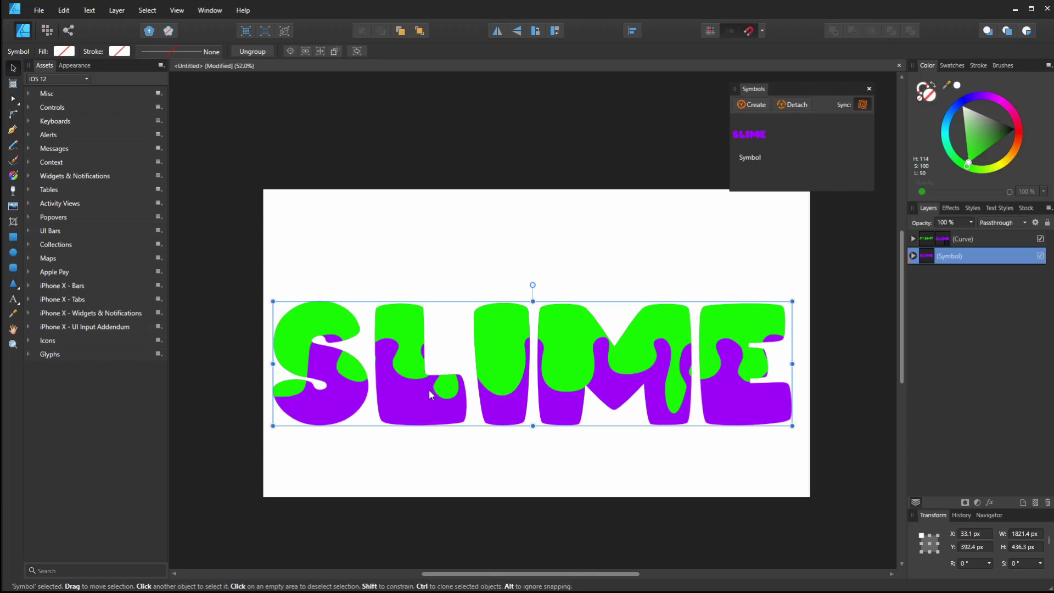
pyautogui.press('space')
pyautogui.moveTo(522, 246); pyautogui.dragTo(475, 243)
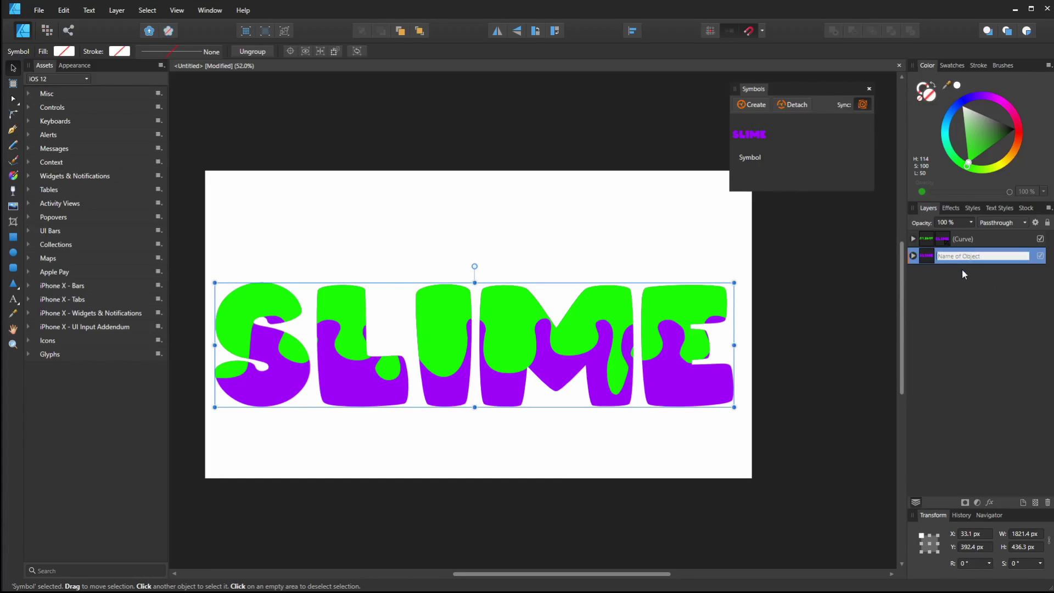
pyautogui.press('t')
pyautogui.hotkey('ctrl', 'a')
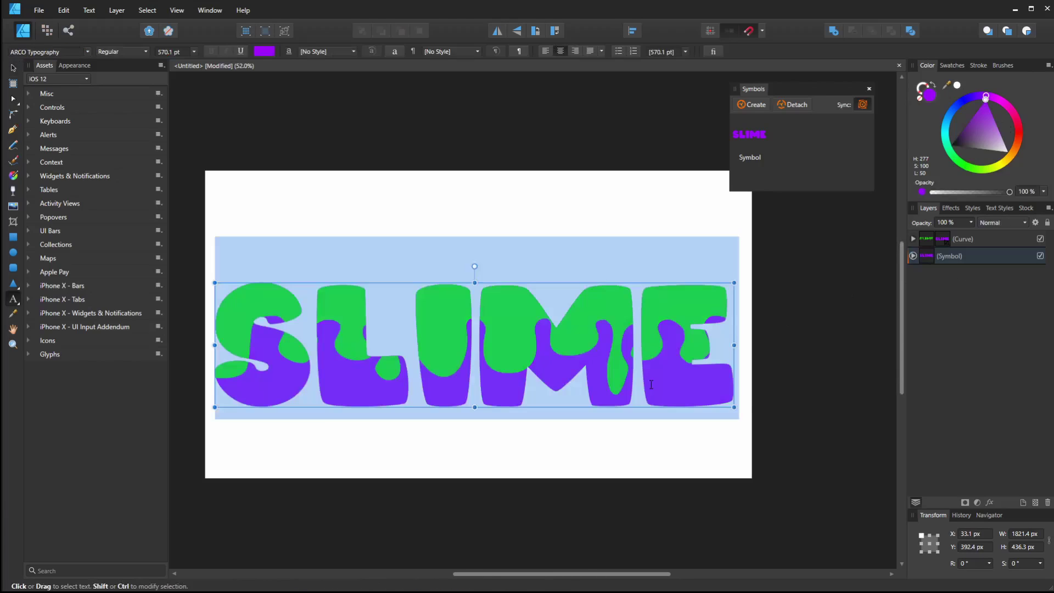
pyautogui.write('sdfg')
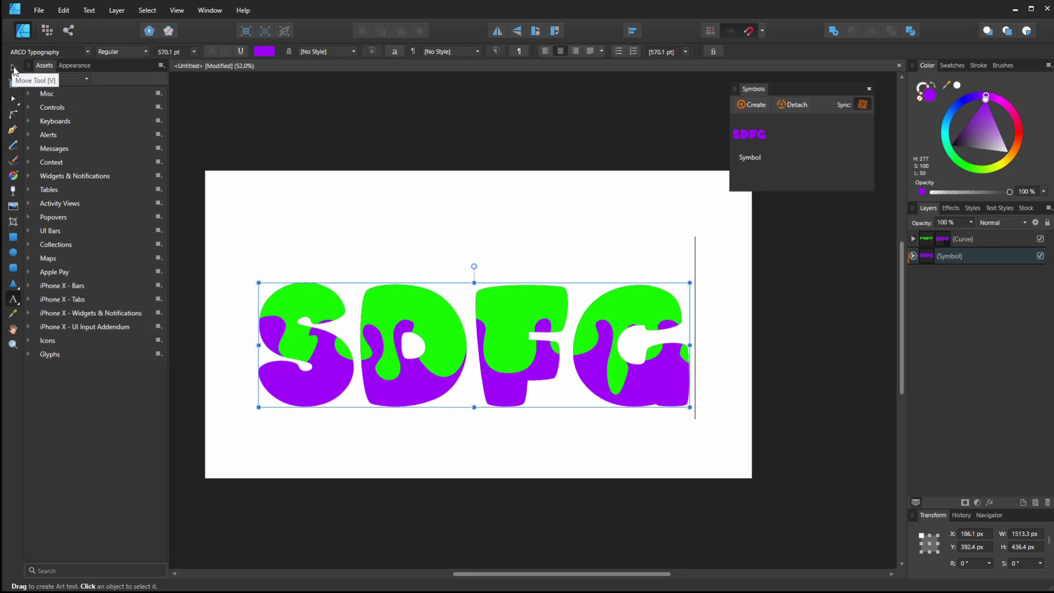
pyautogui.hotkey('ctrl', 'z')
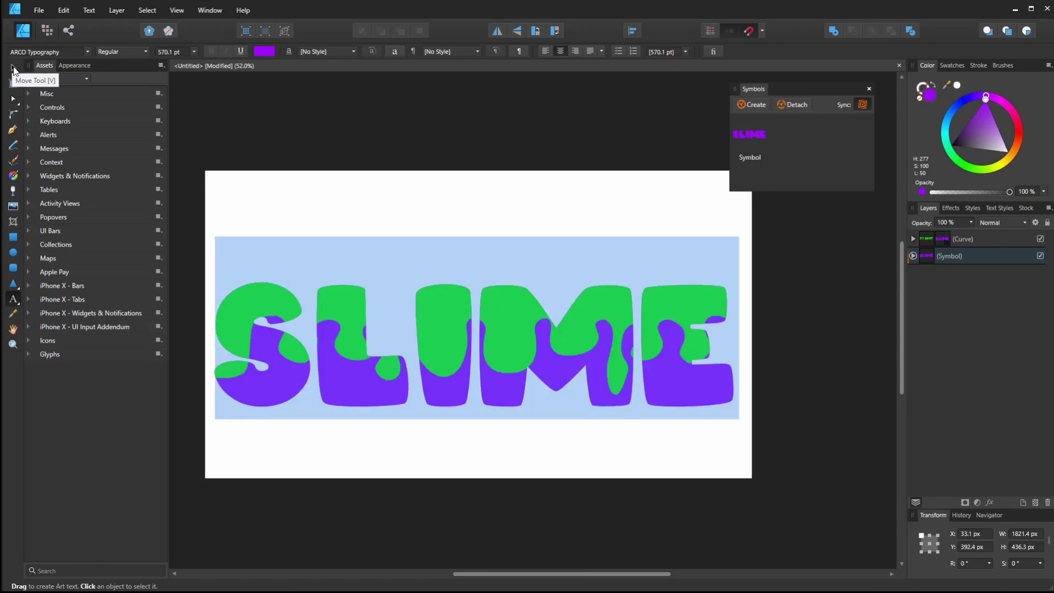
pyautogui.click(13, 68)
pyautogui.click(570, 237)
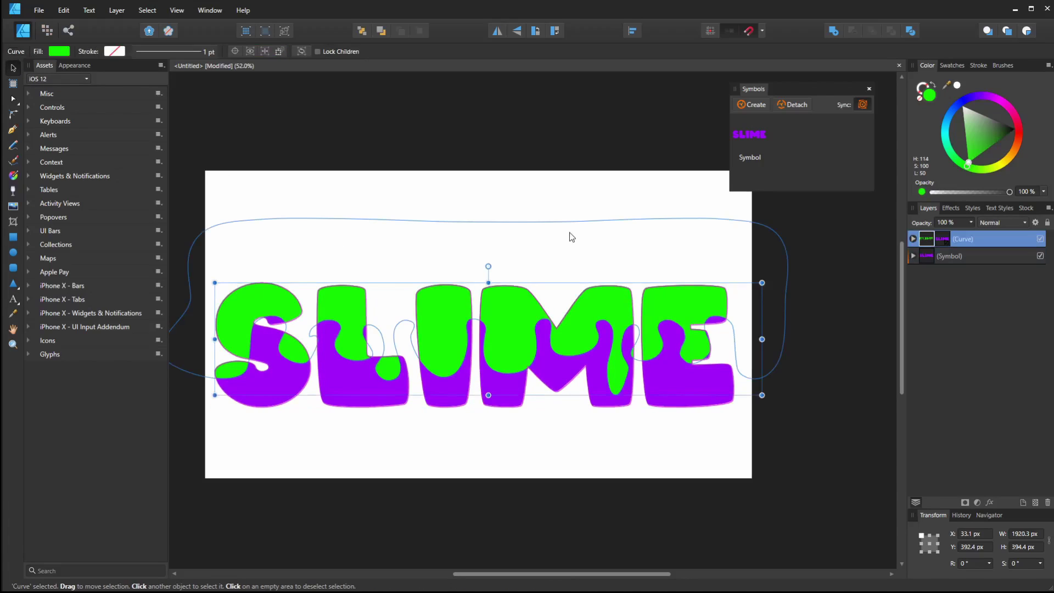
pyautogui.click(829, 276)
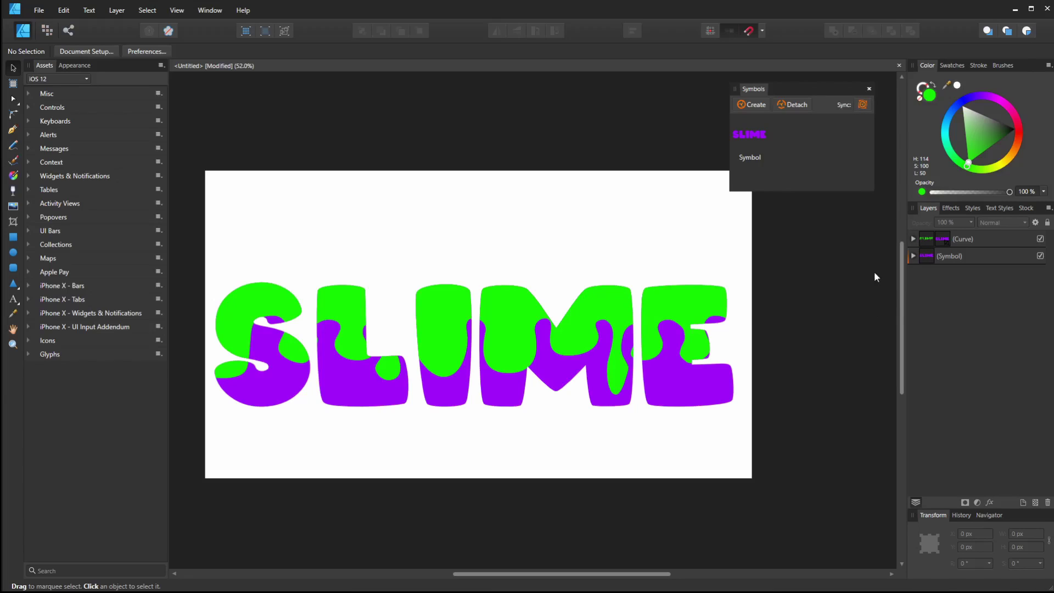
# Step: Float the Layer Effects list as its own panel, lengthened to show every effect
pyautogui.click(950, 208)
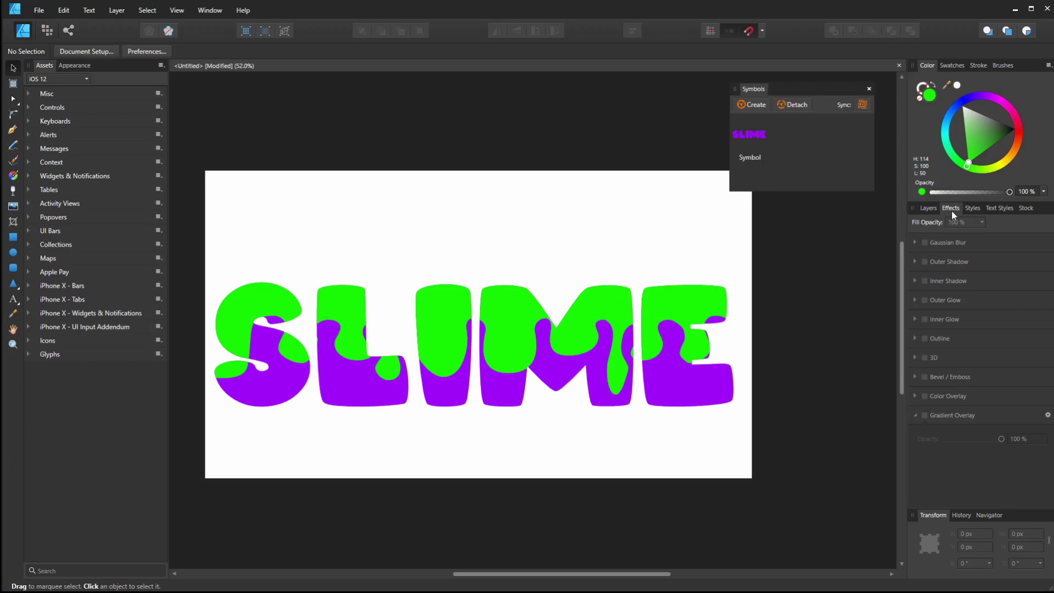
pyautogui.moveTo(950, 209); pyautogui.dragTo(82, 235)
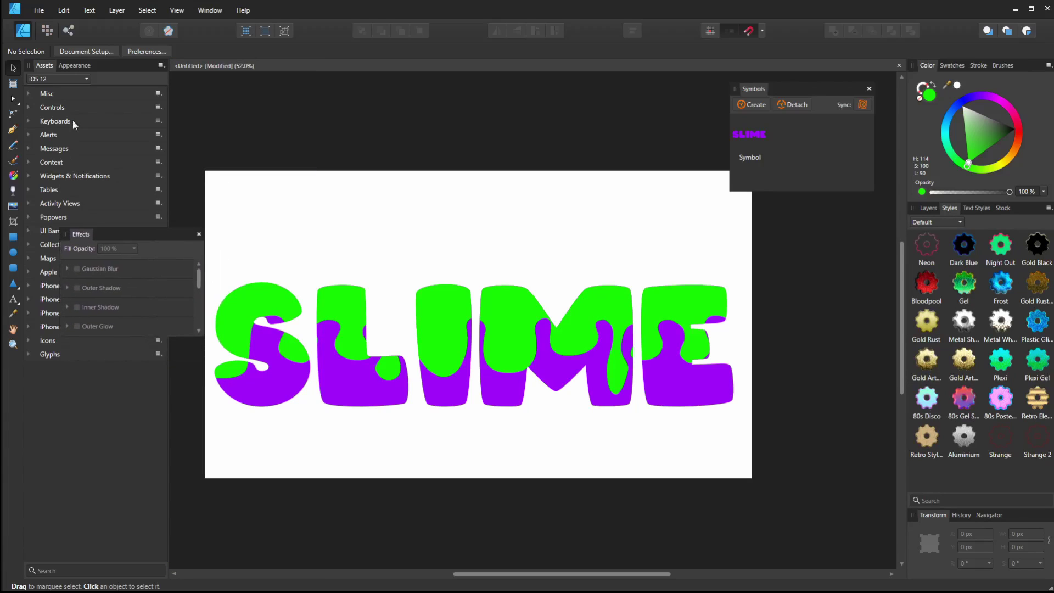
pyautogui.click(85, 65)
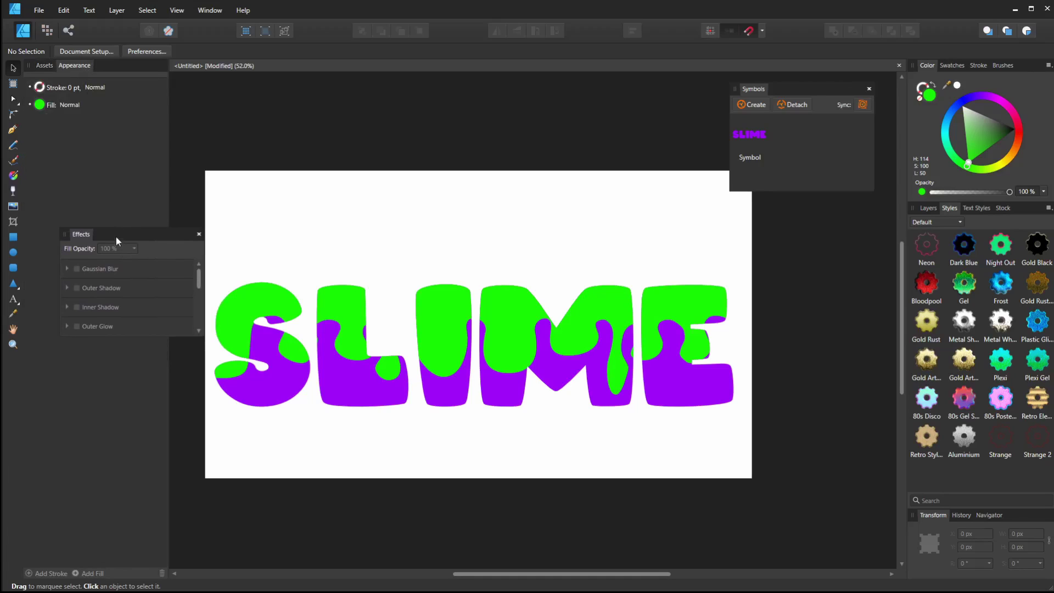
pyautogui.moveTo(117, 236); pyautogui.dragTo(116, 250)
pyautogui.moveTo(119, 310); pyautogui.dragTo(127, 559)
# Step: Select the SLIME symbol layer and enable its 3D effect
pyautogui.click(928, 208)
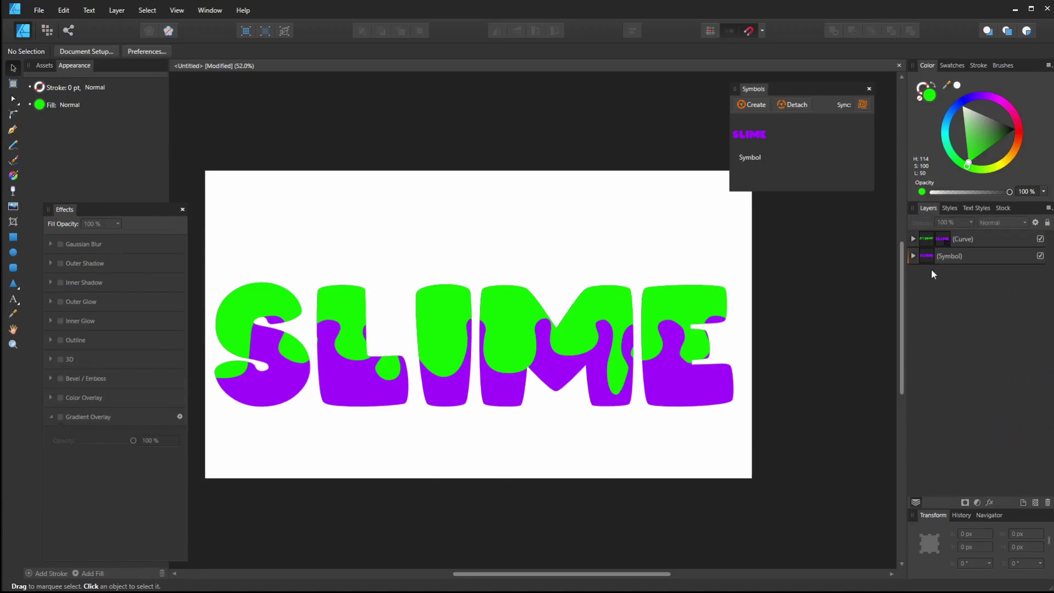
pyautogui.click(967, 258)
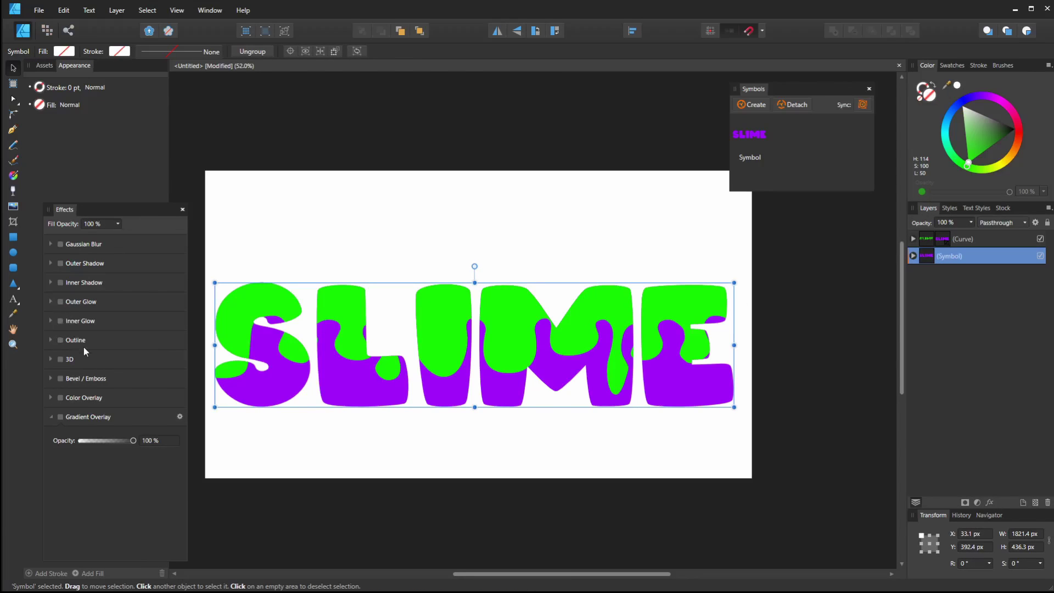
pyautogui.click(73, 361)
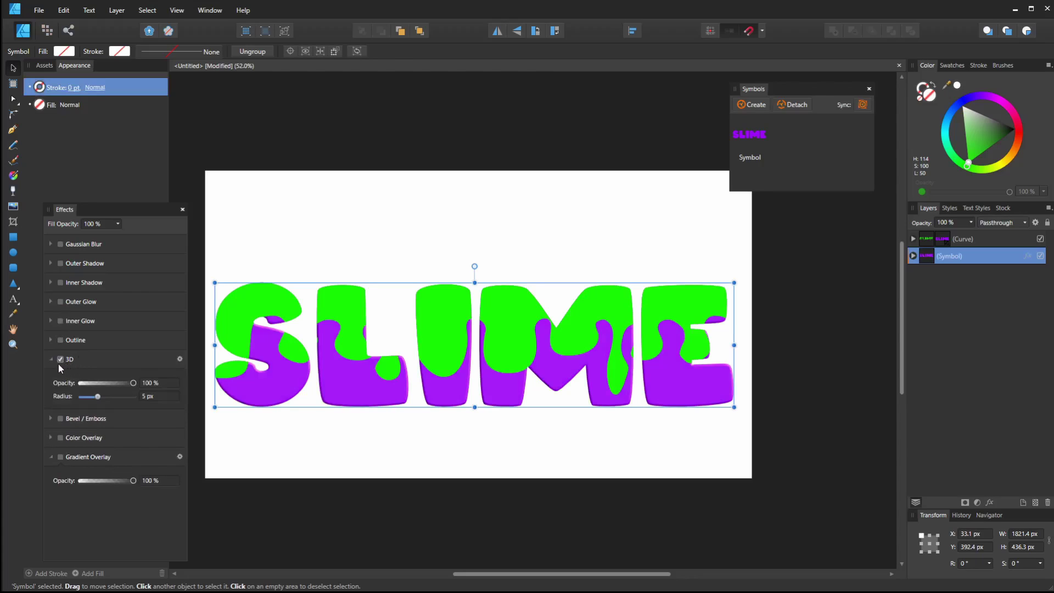
# Step: Set the SLIME 3D radius to 38.4 px with a convex profile and an extra curve point
pyautogui.click(179, 359)
pyautogui.moveTo(719, 314); pyautogui.dragTo(698, 292)
pyautogui.press('space')
pyautogui.moveTo(527, 199); pyautogui.dragTo(509, 46)
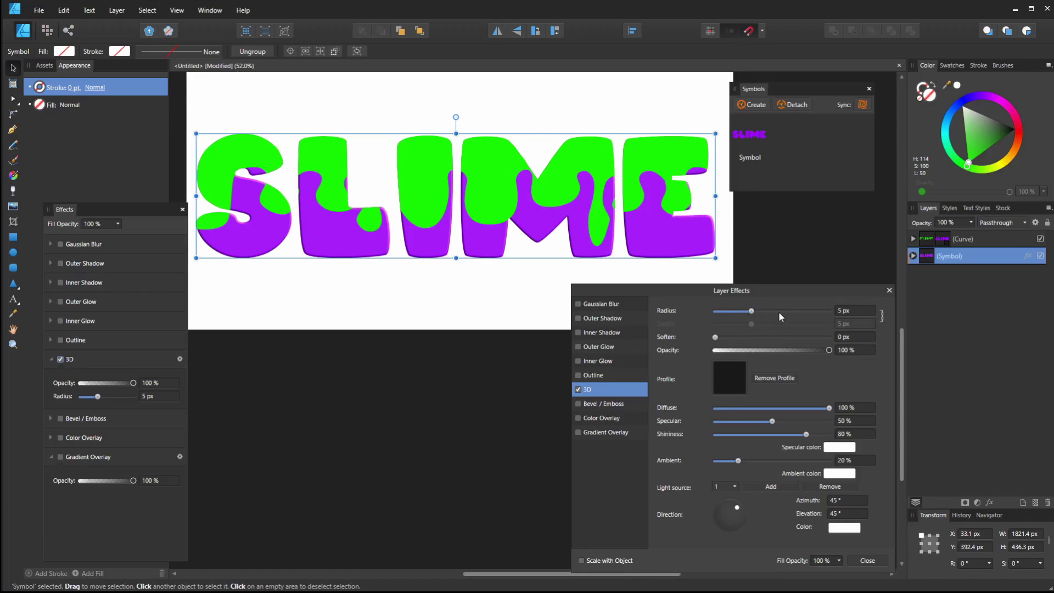
pyautogui.moveTo(752, 313)
pyautogui.mouseDown()
pyautogui.moveTo(809, 311)
pyautogui.moveTo(801, 311)
pyautogui.mouseUp()
pyautogui.click(722, 375)
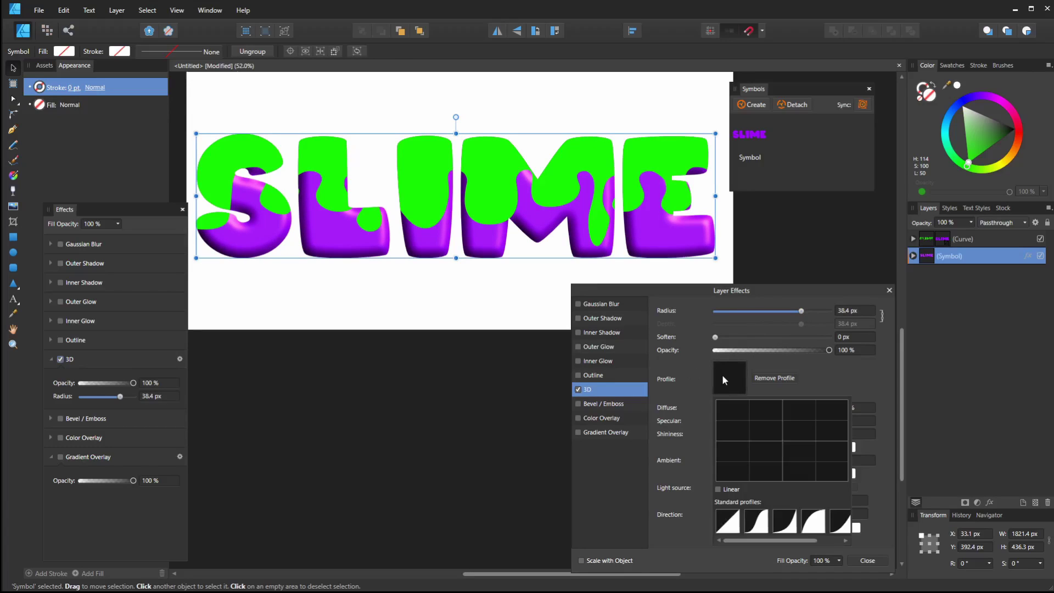
pyautogui.click(756, 529)
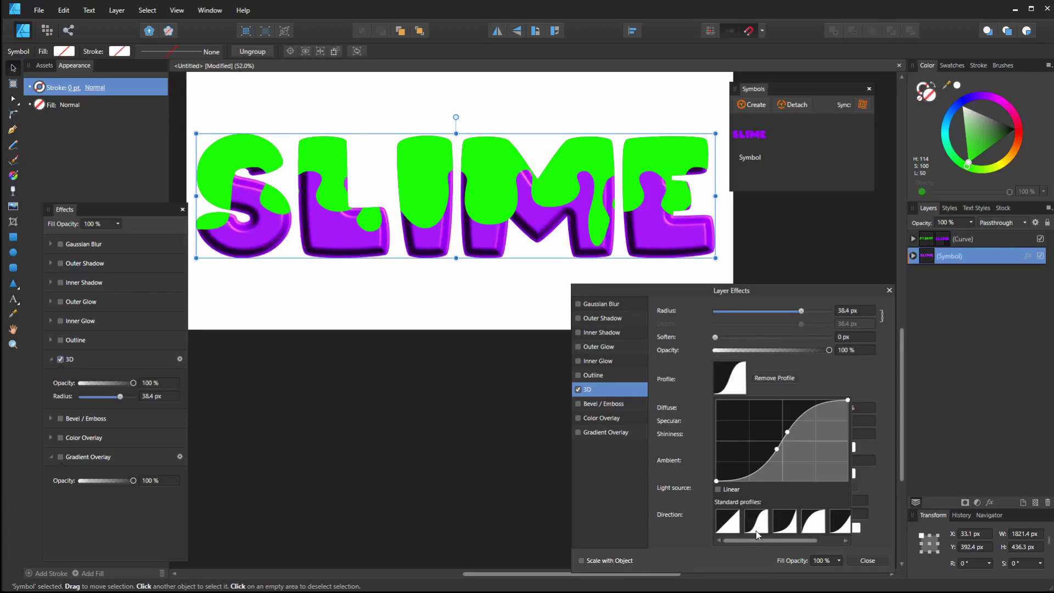
pyautogui.click(815, 522)
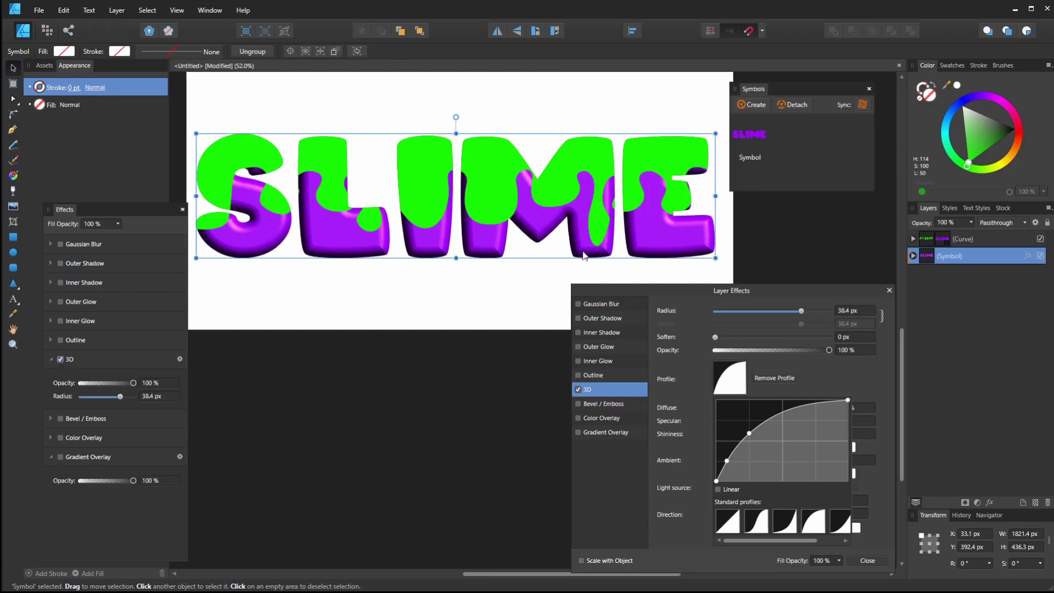
pyautogui.moveTo(726, 460)
pyautogui.mouseDown()
pyautogui.moveTo(718, 456)
pyautogui.moveTo(725, 462)
pyautogui.moveTo(750, 423)
pyautogui.moveTo(728, 460)
pyautogui.mouseUp()
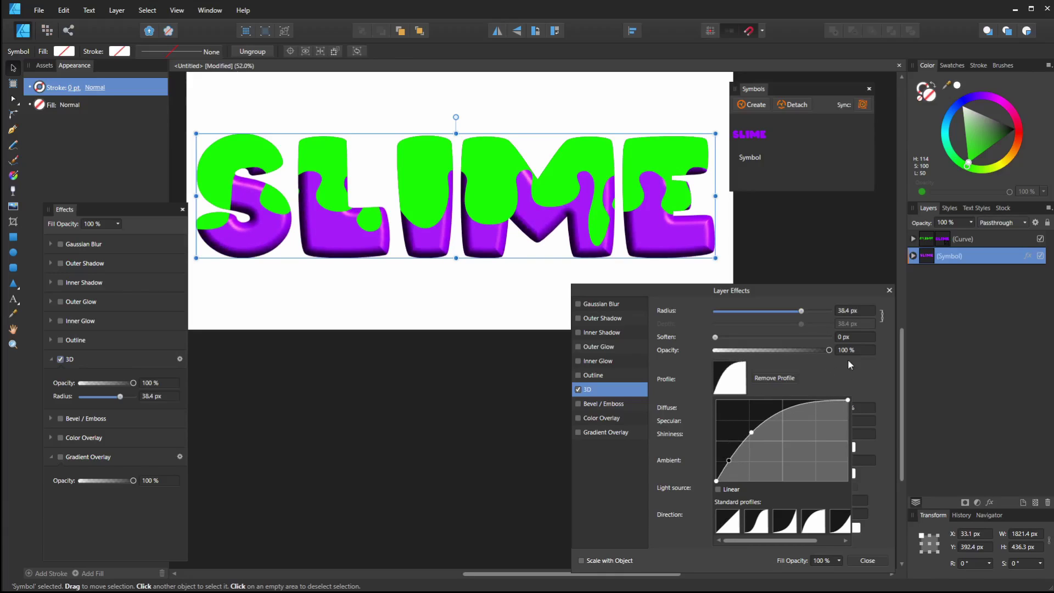
# Step: Unlink depth from radius and set the 3D radius to 37.6 px with 47.7 px depth
pyautogui.click(868, 307)
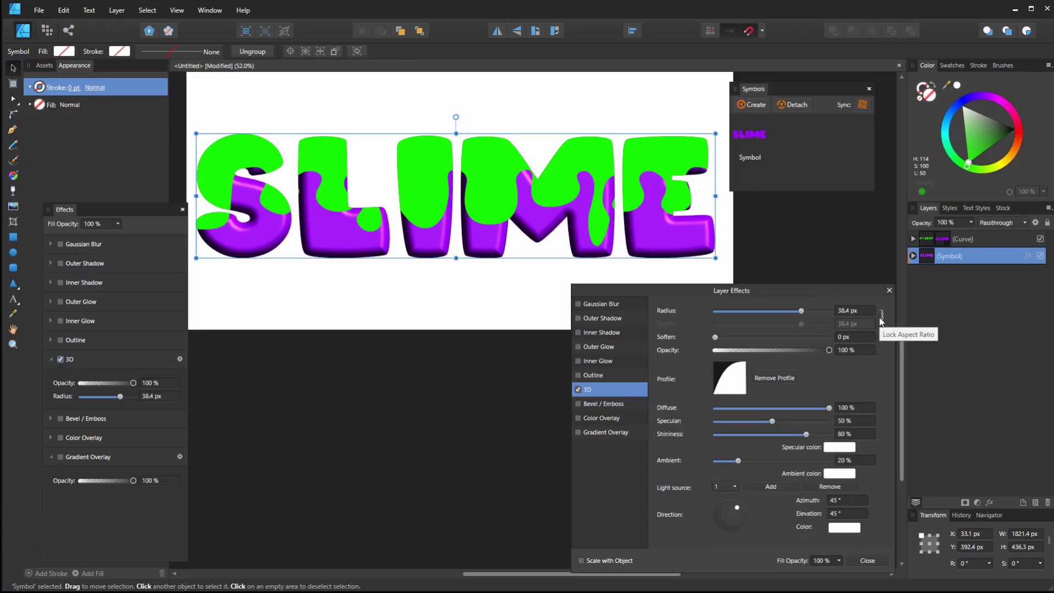
pyautogui.click(880, 316)
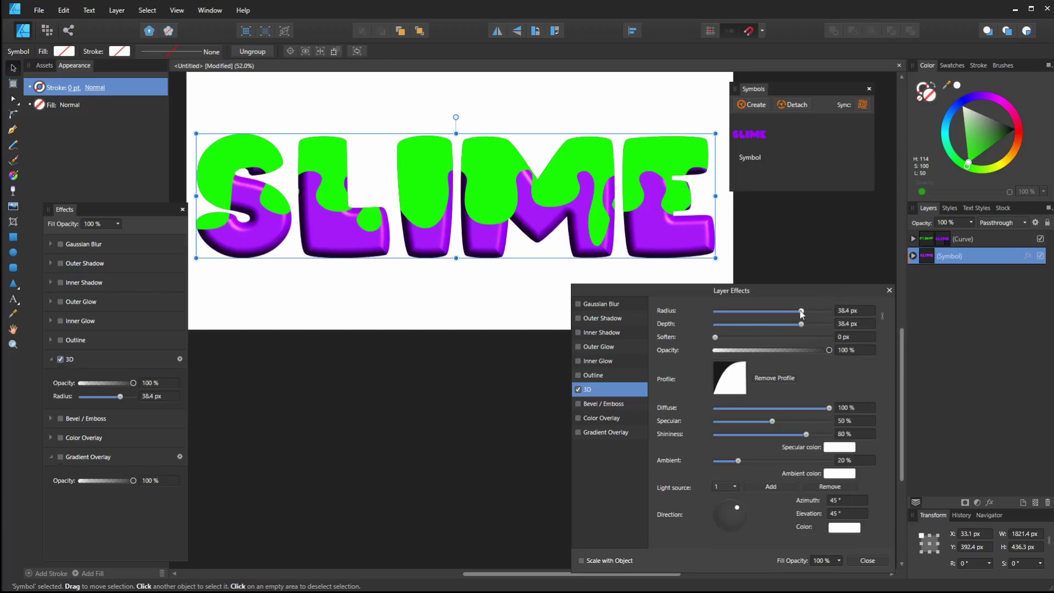
pyautogui.moveTo(801, 310)
pyautogui.mouseDown()
pyautogui.moveTo(817, 312)
pyautogui.moveTo(804, 324)
pyautogui.moveTo(847, 320)
pyautogui.moveTo(722, 329)
pyautogui.moveTo(812, 331)
pyautogui.moveTo(780, 312)
pyautogui.moveTo(800, 314)
pyautogui.mouseUp()
# Step: Add a second 3D light source aimed from below and to the left
pyautogui.click(781, 486)
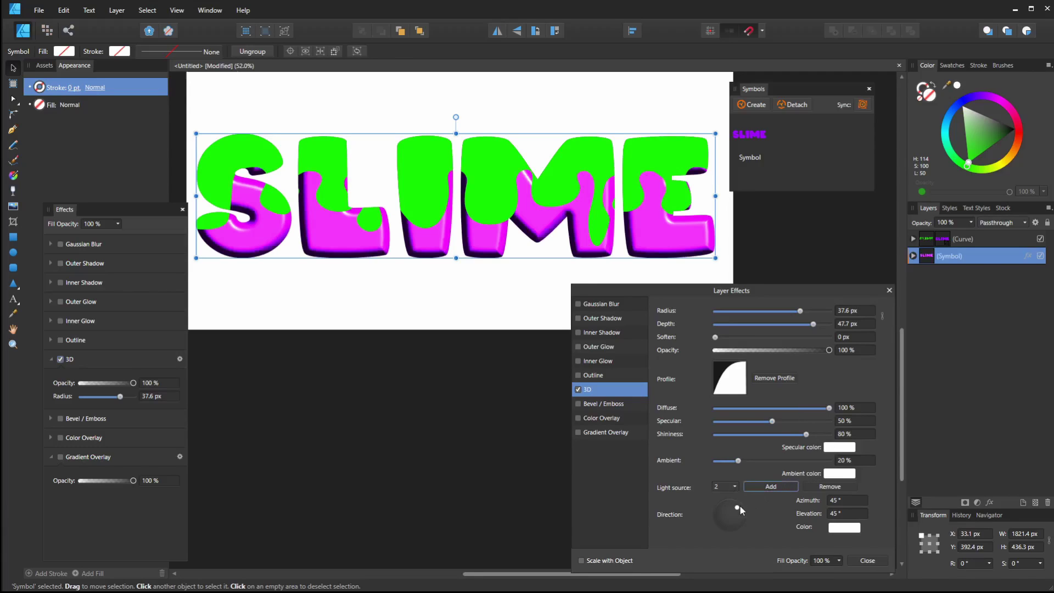
pyautogui.moveTo(736, 508); pyautogui.dragTo(735, 539)
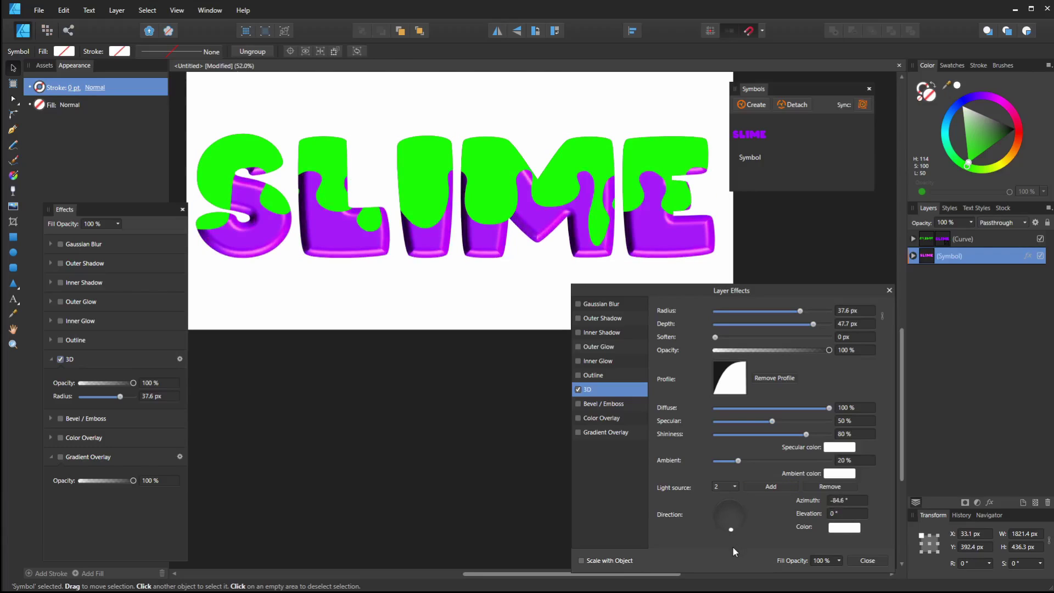
pyautogui.moveTo(736, 530); pyautogui.dragTo(722, 533)
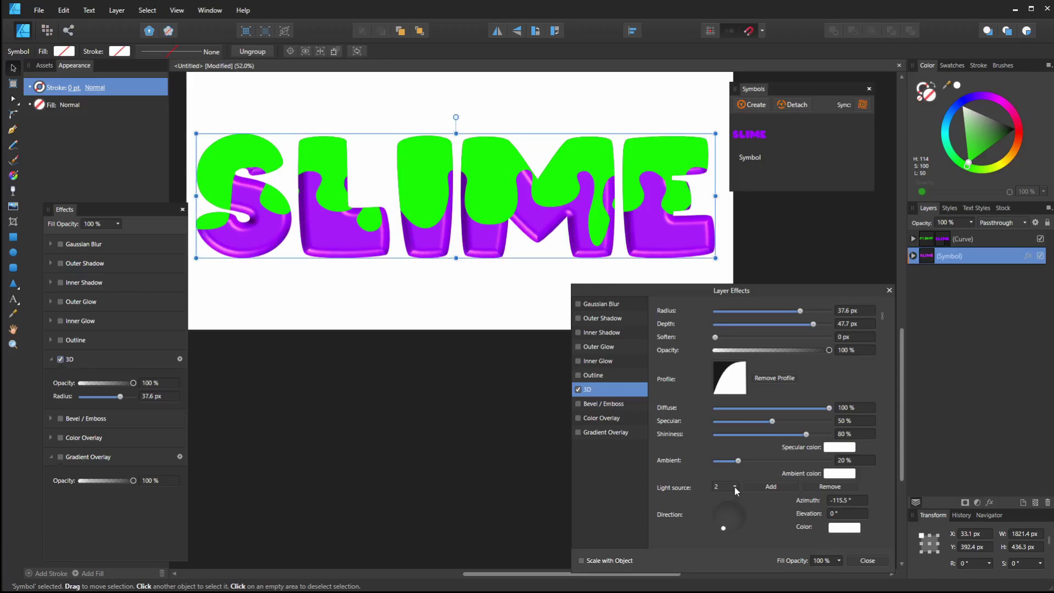
# Step: Add a third light at −137° azimuth, 0° elevation, tinted pale blue
pyautogui.click(770, 486)
pyautogui.moveTo(729, 521)
pyautogui.mouseDown()
pyautogui.moveTo(753, 548)
pyautogui.moveTo(740, 552)
pyautogui.moveTo(747, 538)
pyautogui.moveTo(706, 548)
pyautogui.moveTo(713, 528)
pyautogui.moveTo(706, 538)
pyautogui.mouseUp()
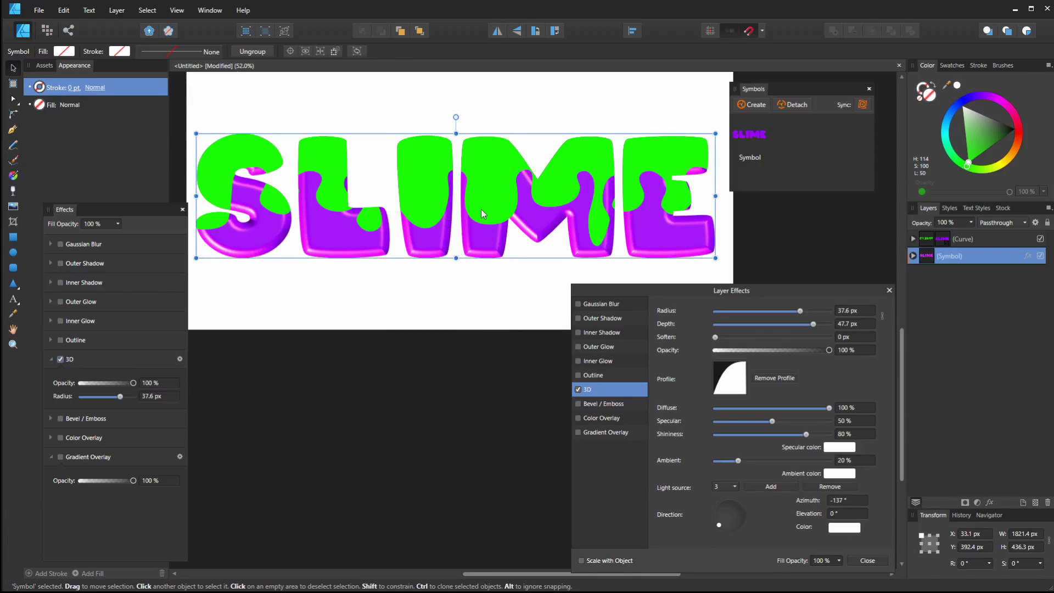
pyautogui.click(841, 528)
pyautogui.moveTo(834, 589); pyautogui.dragTo(867, 558)
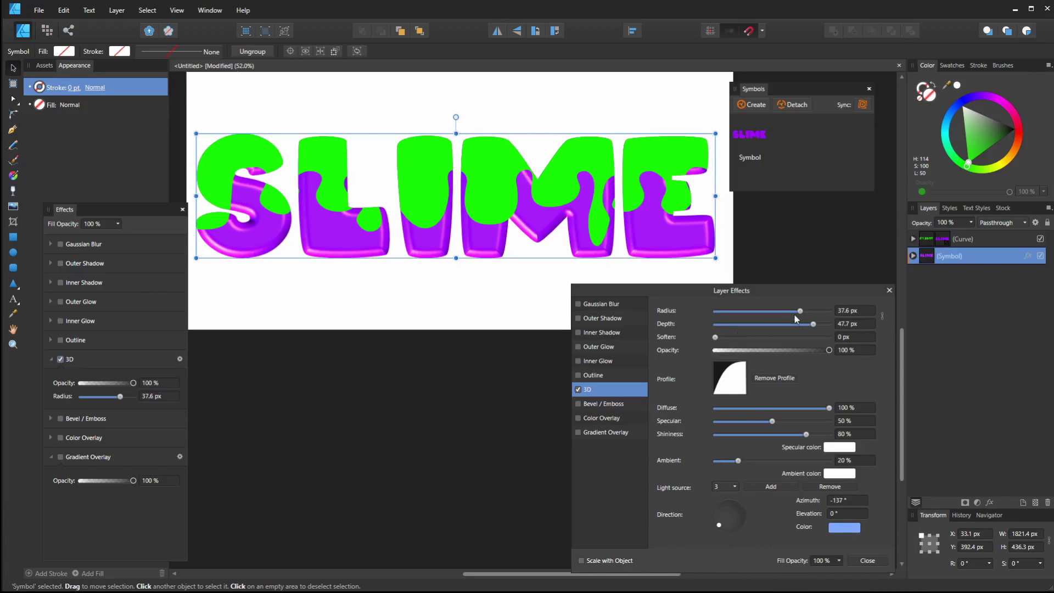
# Step: Reshape the 3D profile curve with a mid-curve dip and set Soften to 3.7 px
pyautogui.click(728, 377)
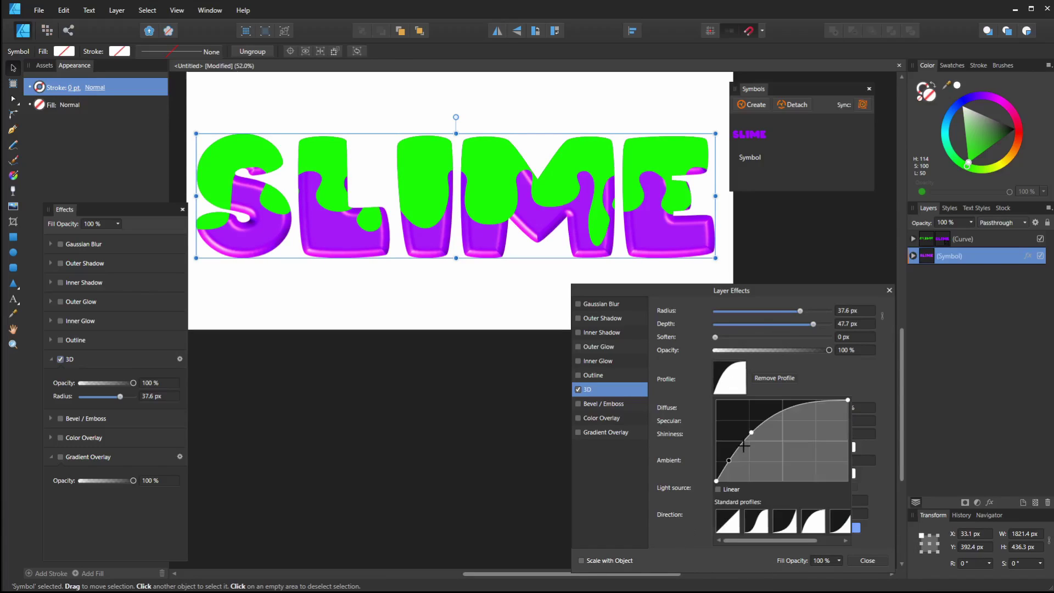
pyautogui.scroll(2, 403, 248)
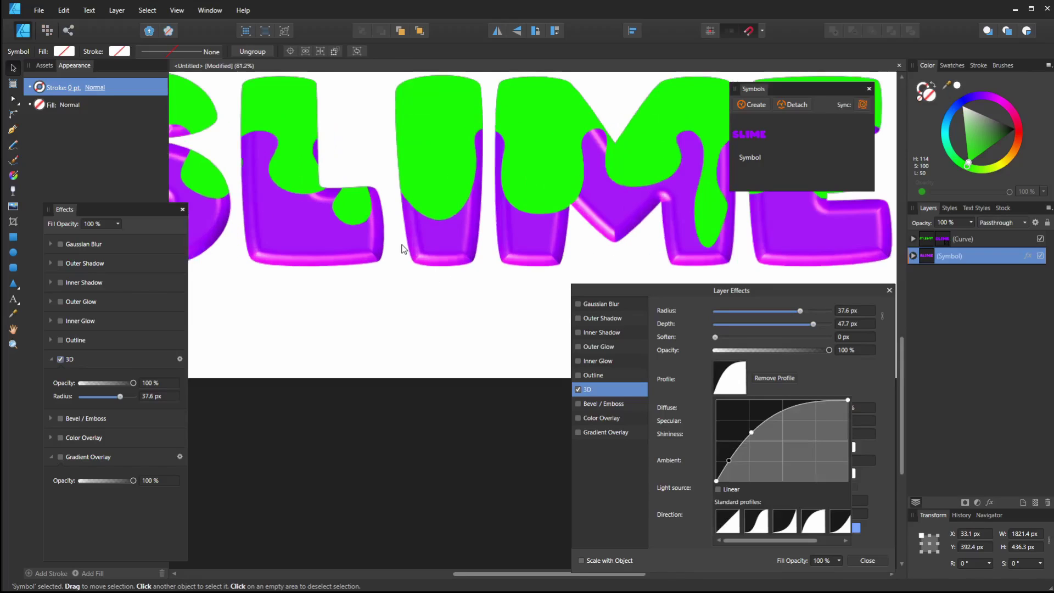
pyautogui.scroll(4, 404, 249)
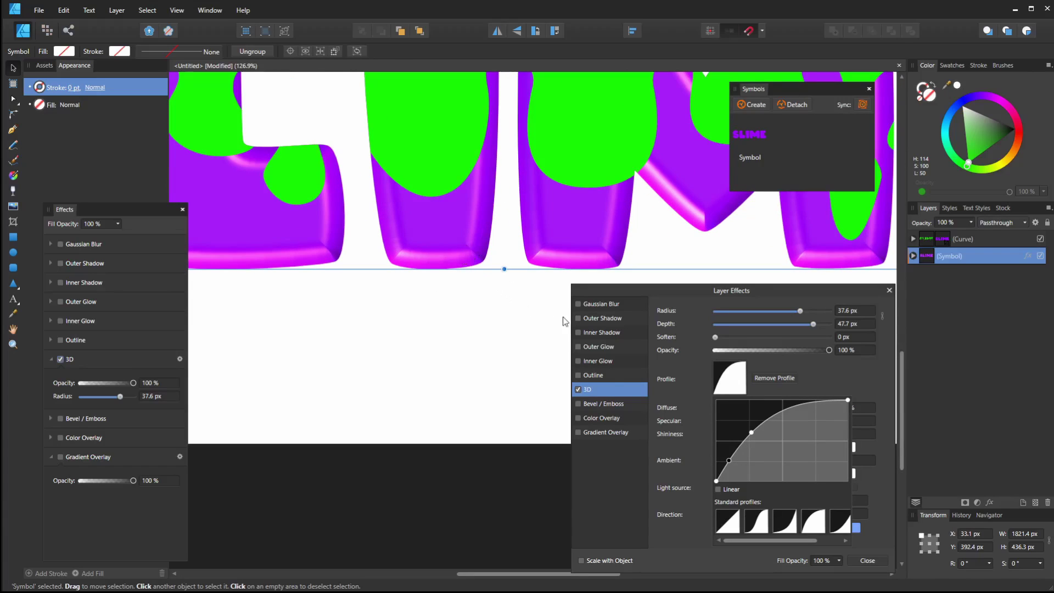
pyautogui.moveTo(729, 461); pyautogui.dragTo(723, 467)
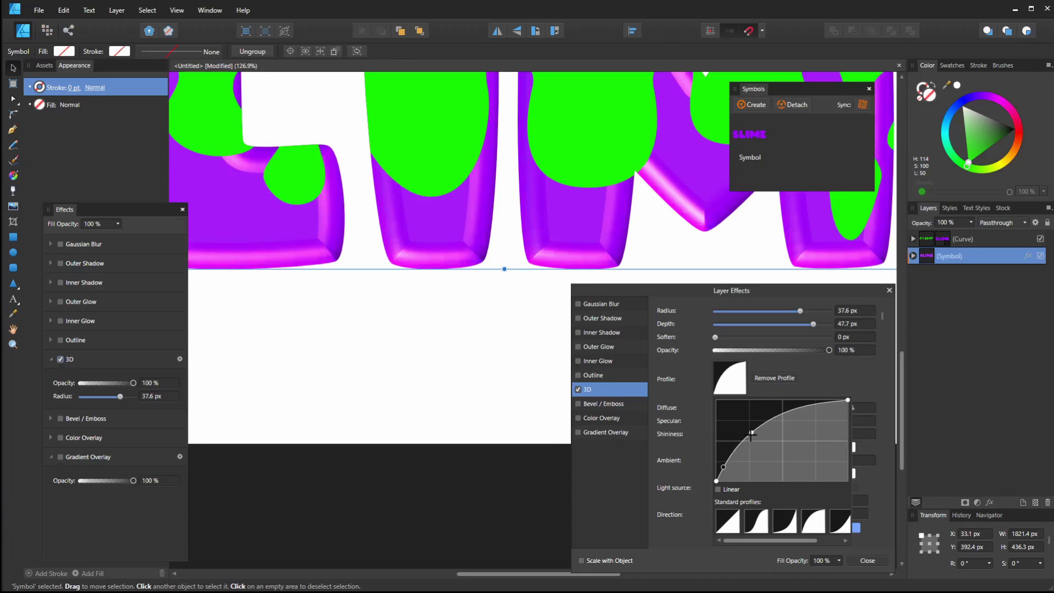
pyautogui.moveTo(757, 431)
pyautogui.mouseDown()
pyautogui.moveTo(759, 442)
pyautogui.moveTo(755, 429)
pyautogui.mouseUp()
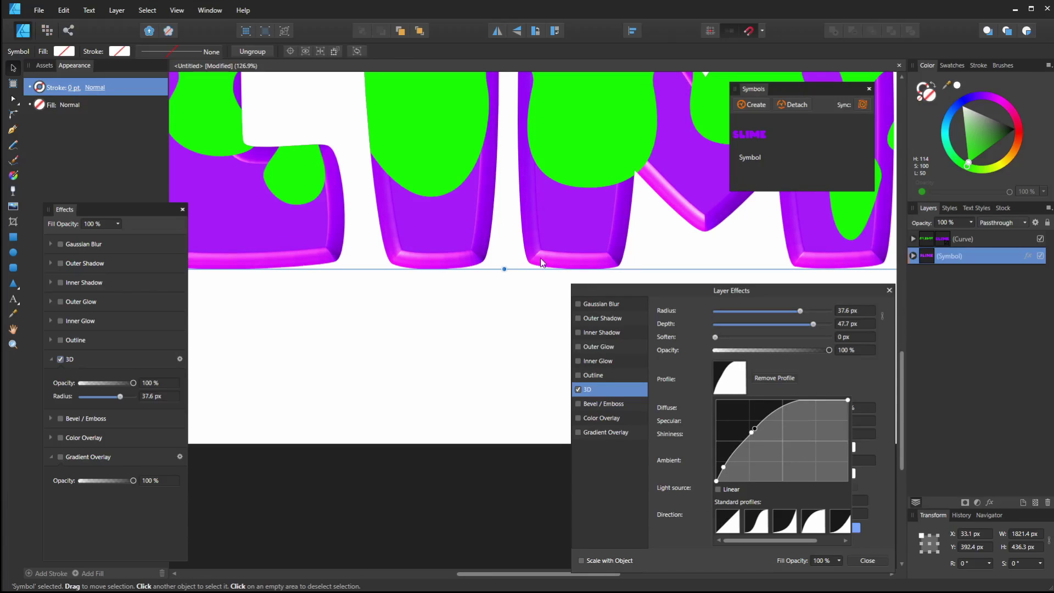
pyautogui.moveTo(715, 338); pyautogui.dragTo(735, 341)
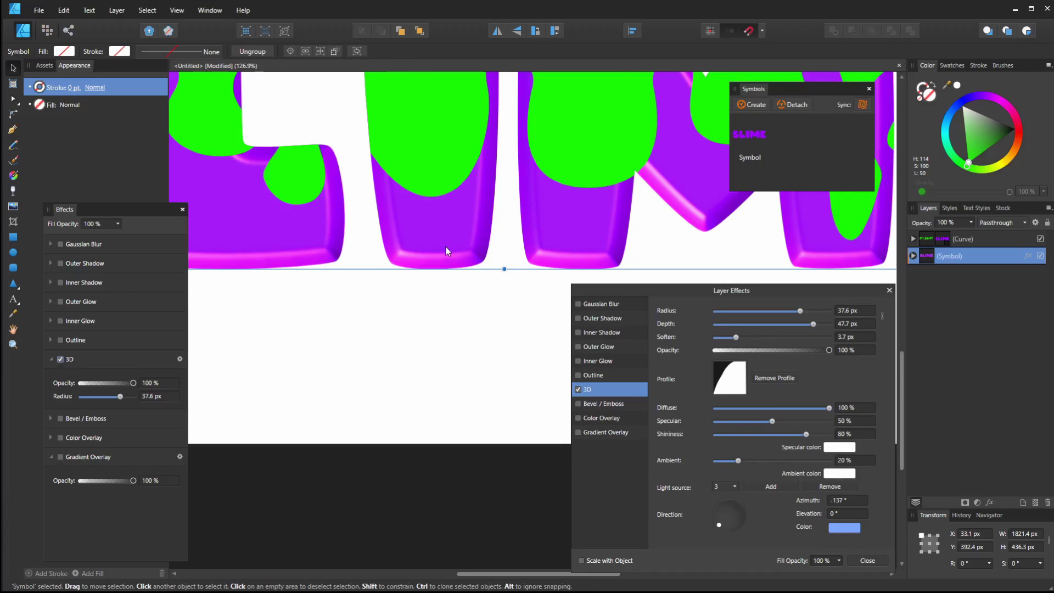
pyautogui.scroll(-5, 446, 246)
pyautogui.moveTo(403, 277); pyautogui.dragTo(425, 343)
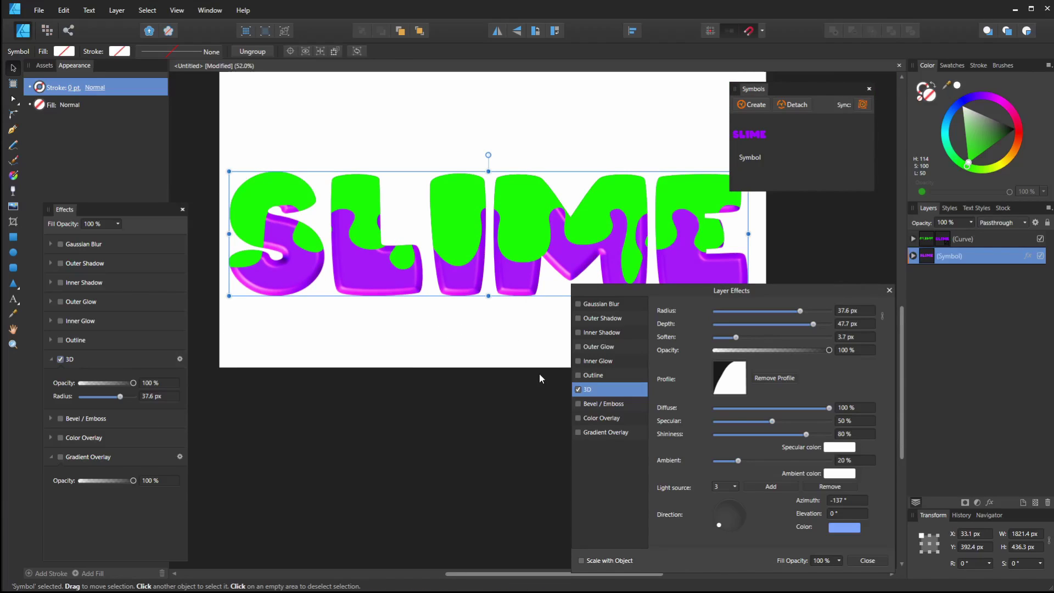
# Step: Add an 18.5 px contour outline with cyan, blue and purple gradient stops, the third at 67%
pyautogui.moveTo(430, 325); pyautogui.dragTo(429, 316)
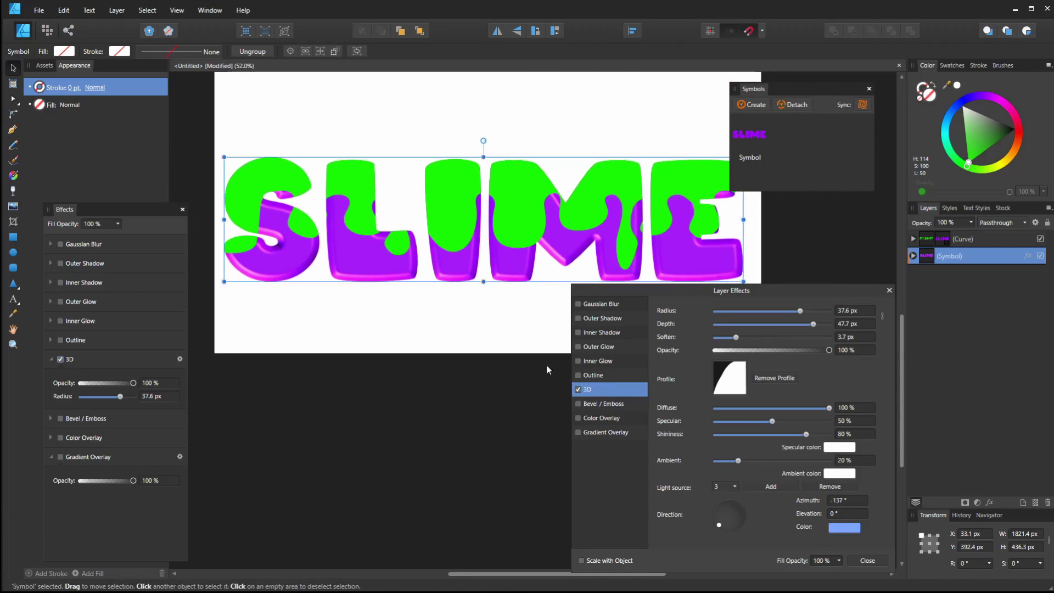
pyautogui.click(577, 375)
pyautogui.click(743, 362)
pyautogui.click(730, 394)
pyautogui.click(733, 391)
pyautogui.click(696, 471)
pyautogui.moveTo(676, 544); pyautogui.dragTo(679, 532)
pyautogui.scroll(5, 679, 531)
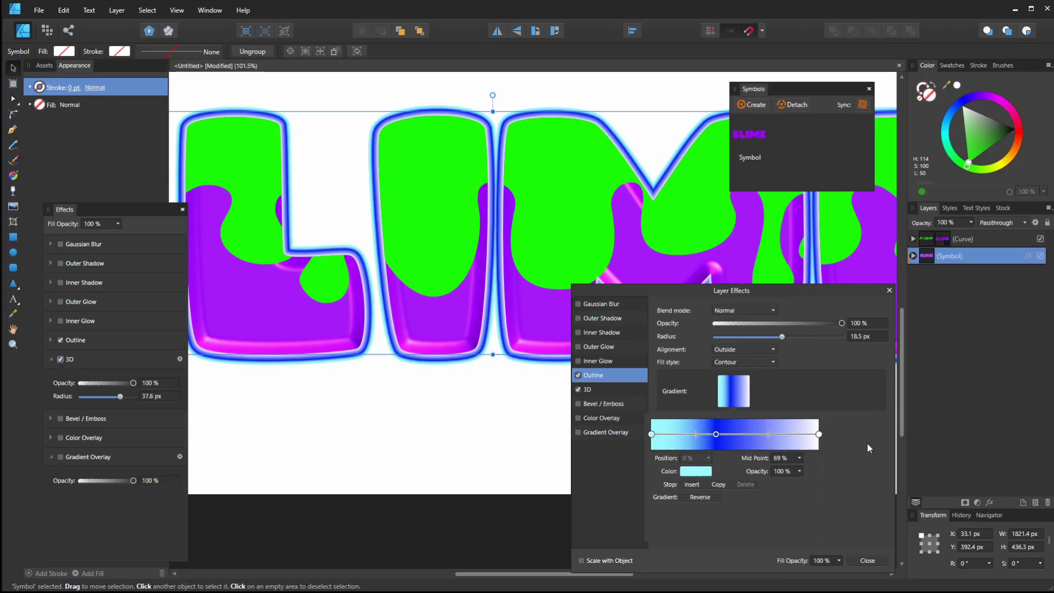
pyautogui.click(818, 433)
pyautogui.click(695, 471)
pyautogui.moveTo(674, 512); pyautogui.dragTo(704, 507)
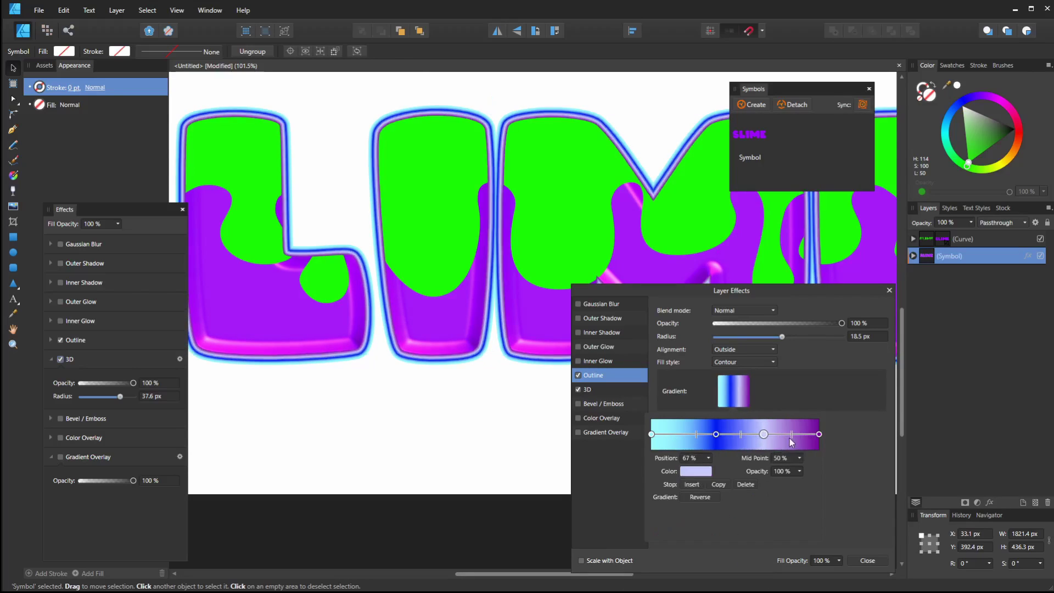
pyautogui.moveTo(779, 433); pyautogui.dragTo(763, 433)
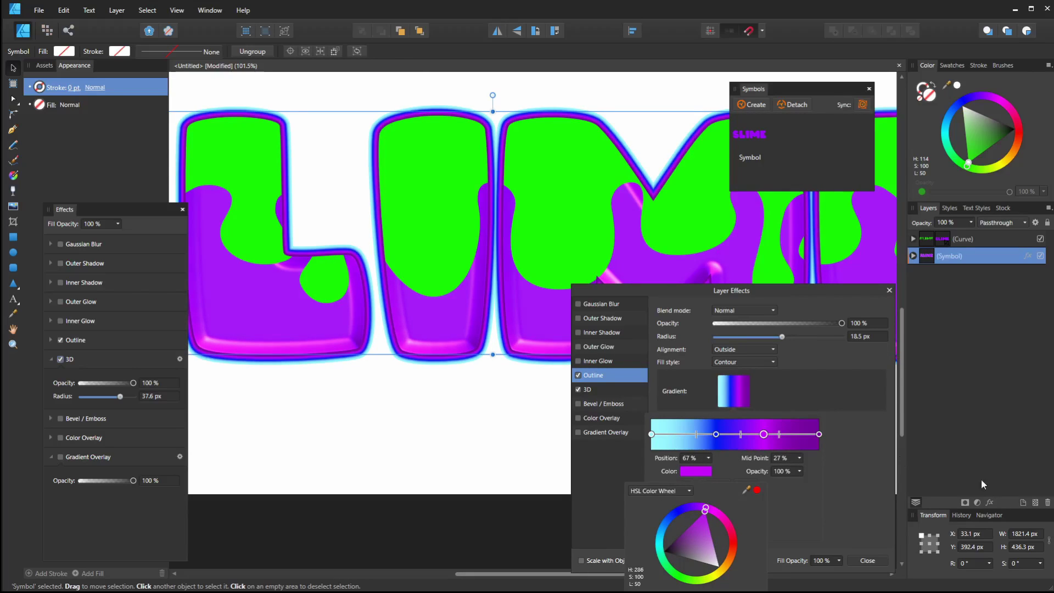
# Step: Enable a gradient overlay in Overlay blend mode with pink, green and white stops
pyautogui.click(578, 432)
pyautogui.click(728, 356)
pyautogui.click(812, 403)
pyautogui.click(690, 440)
pyautogui.click(662, 497)
pyautogui.click(743, 310)
pyautogui.click(728, 357)
pyautogui.click(645, 402)
pyautogui.click(689, 439)
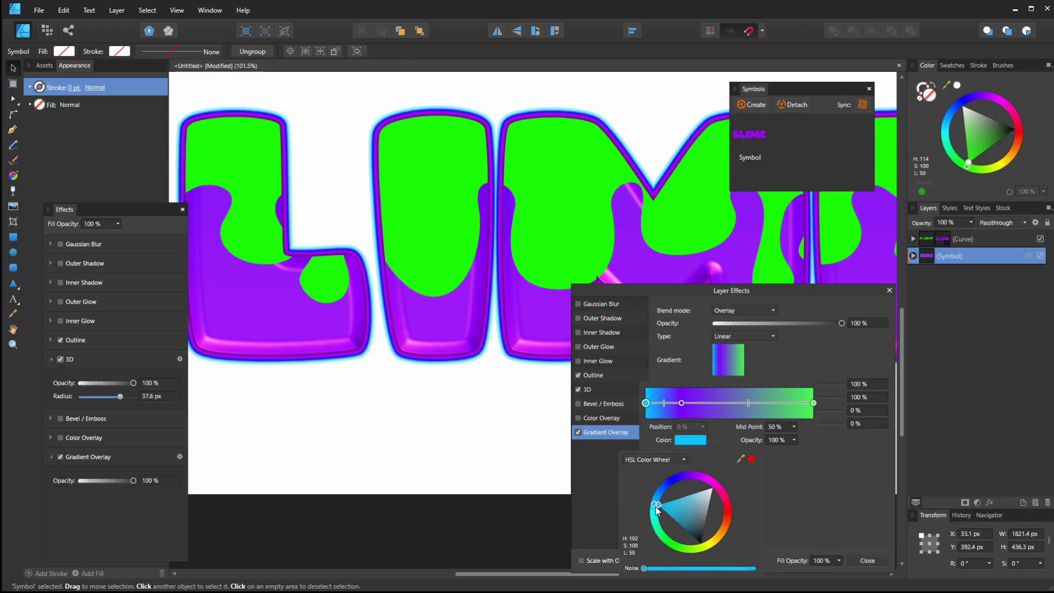
pyautogui.click(730, 483)
pyautogui.click(692, 404)
pyautogui.click(646, 403)
pyautogui.click(690, 440)
pyautogui.click(696, 492)
pyautogui.click(813, 403)
pyautogui.click(689, 440)
pyautogui.click(736, 508)
# Step: Add a green inner shadow using Lighter Color blend, angled at 270°
pyautogui.click(578, 332)
pyautogui.moveTo(738, 336); pyautogui.dragTo(825, 337)
pyautogui.click(744, 310)
pyautogui.click(729, 321)
pyautogui.click(728, 375)
pyautogui.moveTo(715, 363); pyautogui.dragTo(792, 336)
pyautogui.click(728, 413)
pyautogui.moveTo(714, 349); pyautogui.dragTo(791, 350)
pyautogui.click(743, 310)
pyautogui.click(742, 400)
pyautogui.click(728, 376)
pyautogui.click(710, 455)
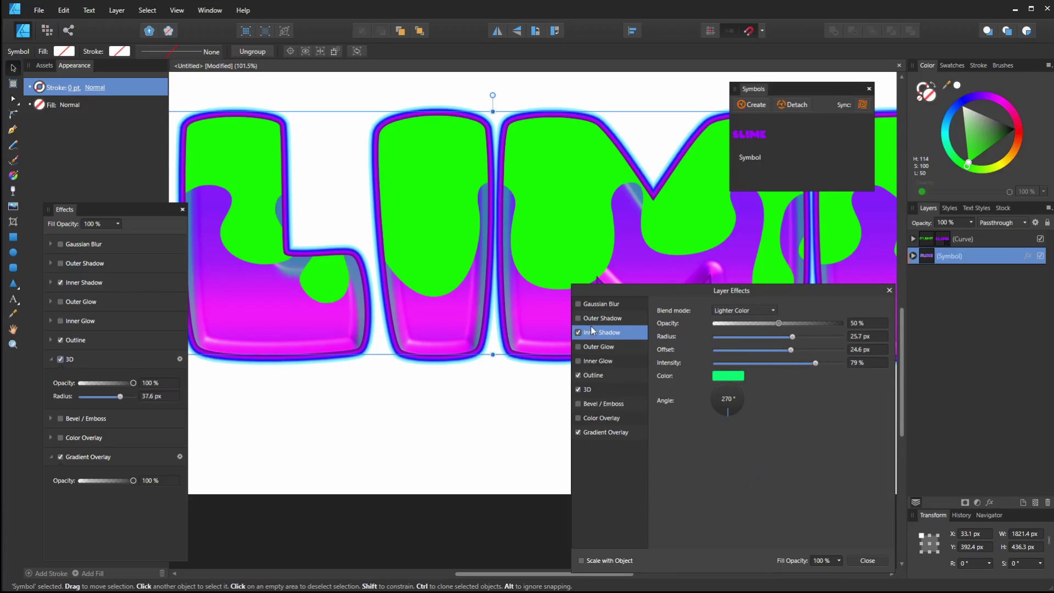
# Step: Turn on an inner glow and adjust its radius
pyautogui.click(598, 360)
pyautogui.moveTo(768, 337)
pyautogui.mouseDown()
pyautogui.moveTo(730, 338)
pyautogui.moveTo(766, 340)
pyautogui.moveTo(770, 323)
pyautogui.mouseUp()
pyautogui.scroll(-1, 435, 341)
# Step: Add an inner bevel: 10.1 px radius, 6 px soften, green Screen highlight, magenta shadow
pyautogui.click(601, 403)
pyautogui.moveTo(722, 417); pyautogui.dragTo(727, 419)
pyautogui.click(758, 457)
pyautogui.click(761, 512)
pyautogui.click(738, 310)
pyautogui.click(730, 328)
pyautogui.moveTo(770, 323); pyautogui.dragTo(764, 324)
pyautogui.click(757, 474)
pyautogui.click(782, 478)
pyautogui.click(767, 584)
pyautogui.moveTo(714, 350); pyautogui.dragTo(748, 350)
pyautogui.click(758, 473)
pyautogui.click(773, 509)
pyautogui.click(772, 544)
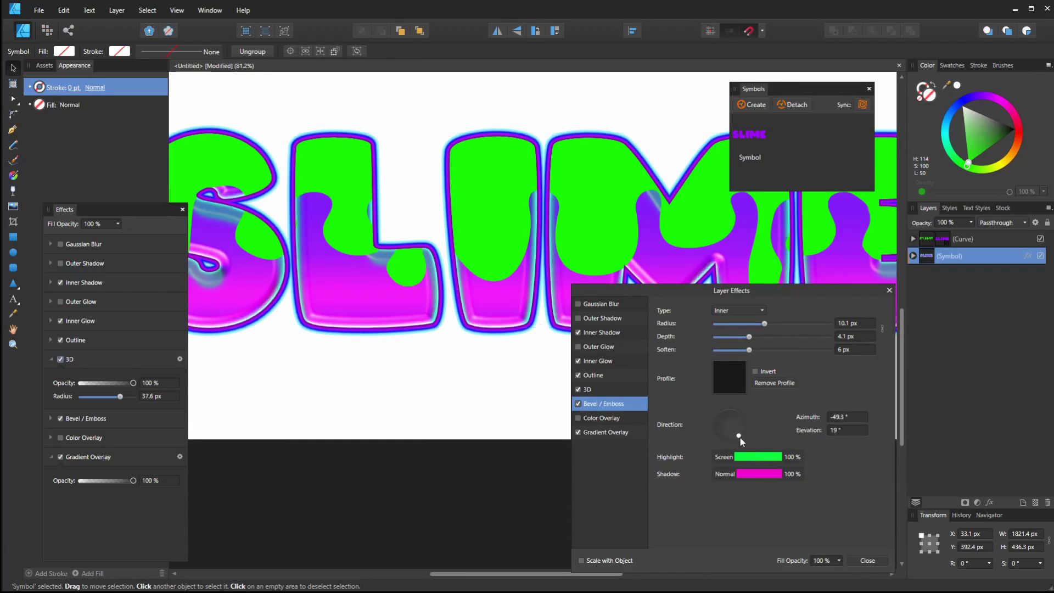
pyautogui.hotkey('ctrl', 'd')
pyautogui.scroll(-1, 497, 236)
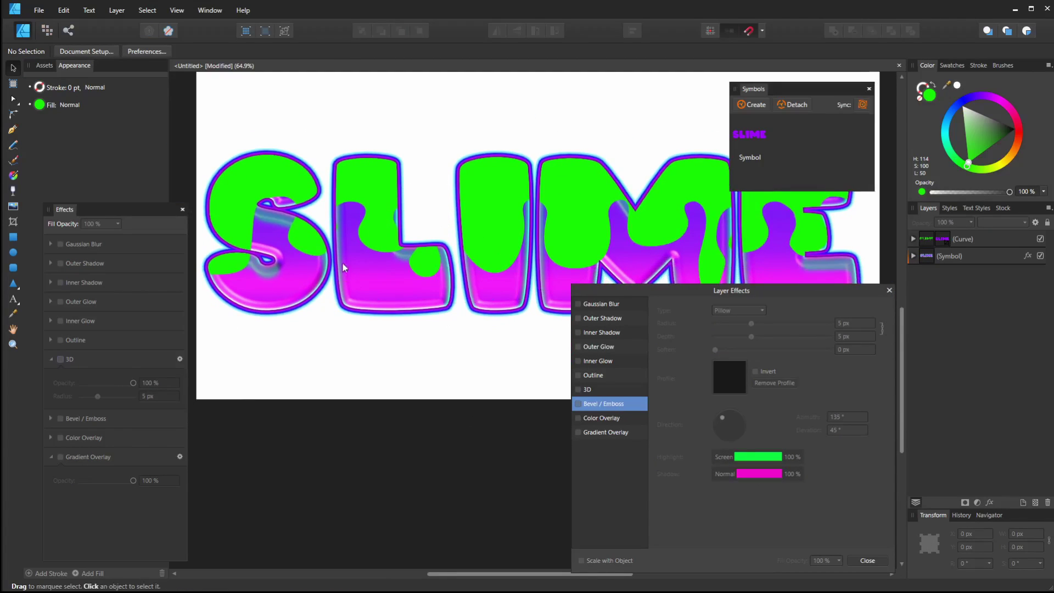
# Step: Pan to show the whole SLIME artwork and select the green slime drips (Curve) layer
pyautogui.moveTo(439, 254); pyautogui.dragTo(398, 209)
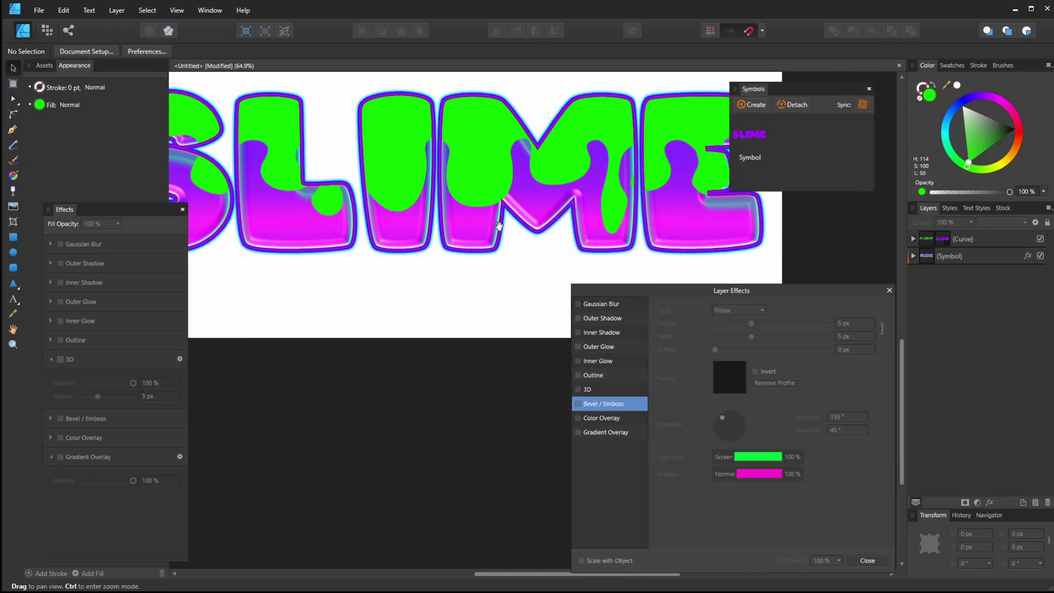
pyautogui.moveTo(506, 227); pyautogui.dragTo(587, 256)
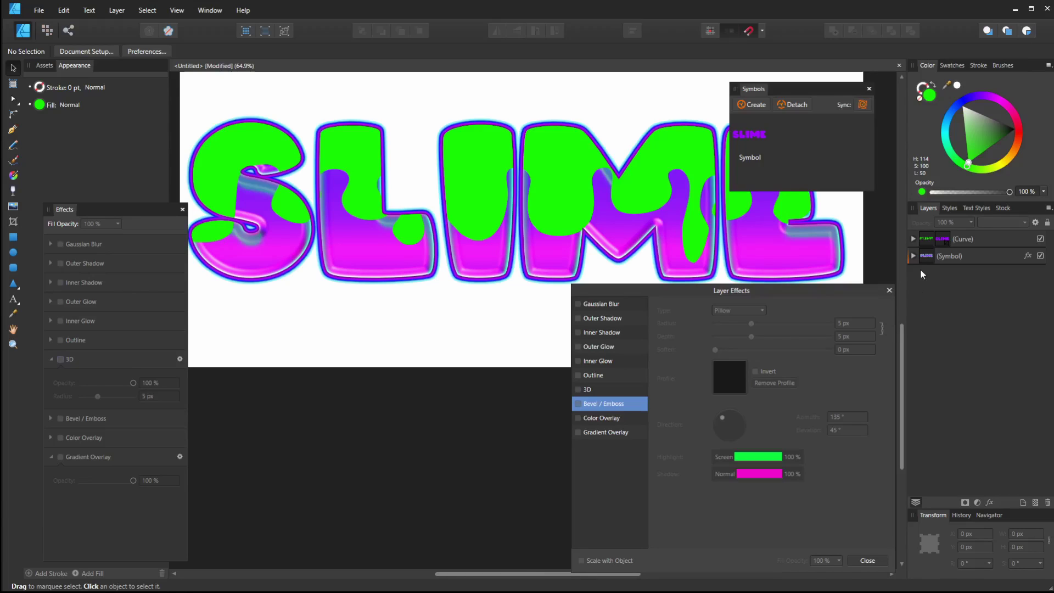
pyautogui.click(964, 239)
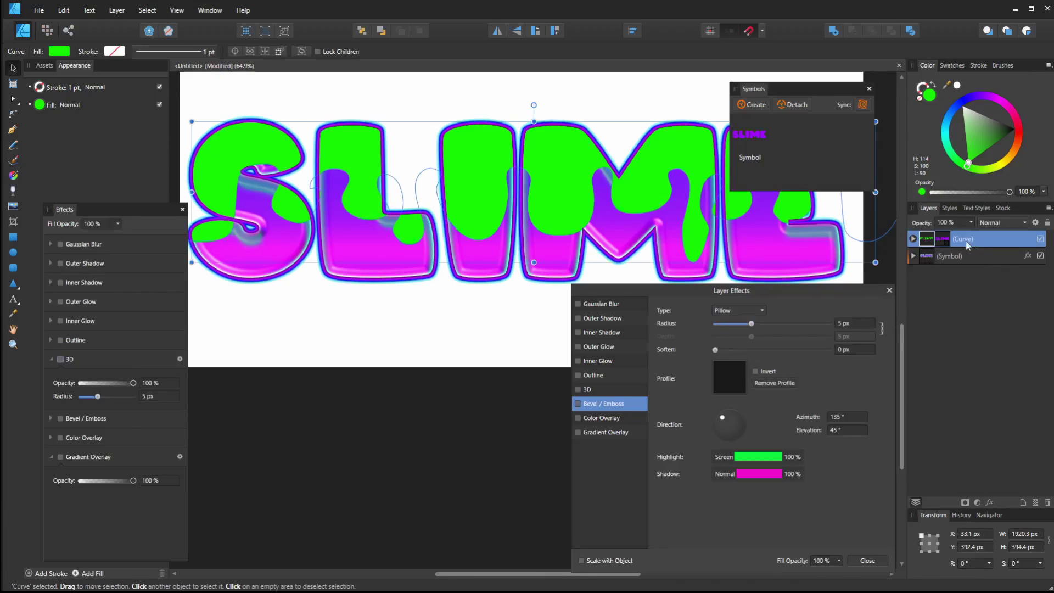
# Step: Give the slime drips a 3D effect with unlinked 70.4 px radius and 46 px depth, plus an outer shadow
pyautogui.click(913, 239)
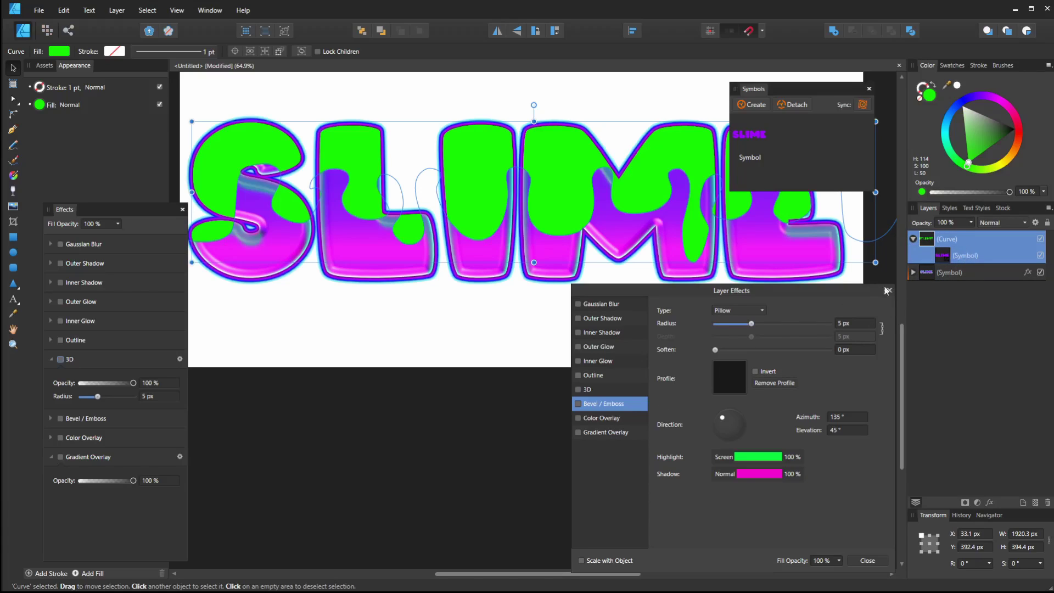
pyautogui.click(579, 390)
pyautogui.click(578, 390)
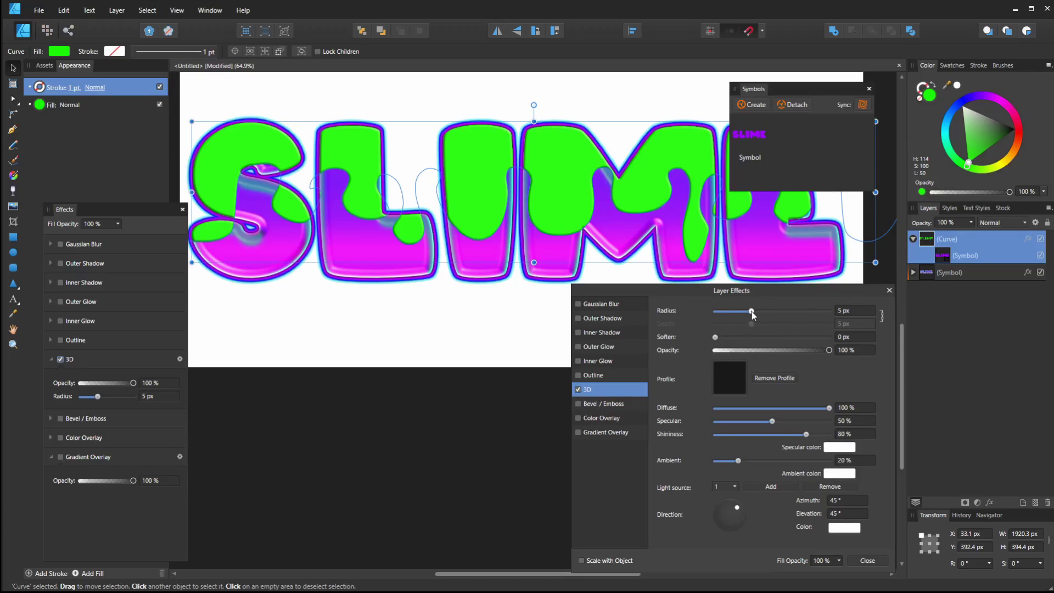
pyautogui.moveTo(752, 311); pyautogui.dragTo(860, 307)
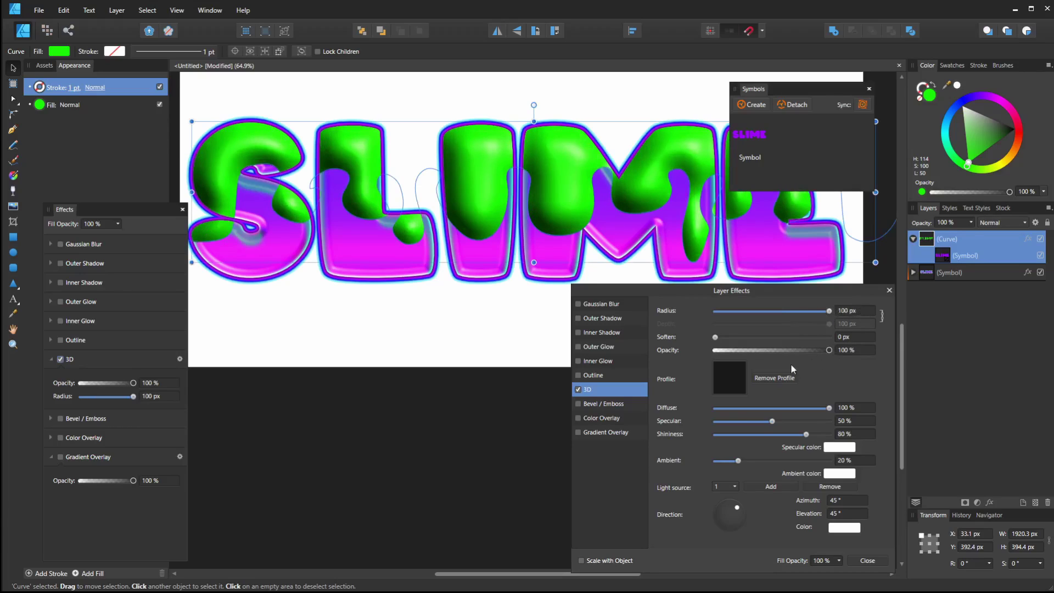
pyautogui.click(880, 315)
pyautogui.click(881, 316)
pyautogui.click(878, 315)
pyautogui.moveTo(827, 324)
pyautogui.mouseDown()
pyautogui.moveTo(800, 328)
pyautogui.moveTo(824, 325)
pyautogui.moveTo(797, 311)
pyautogui.moveTo(808, 311)
pyautogui.moveTo(749, 326)
pyautogui.moveTo(811, 324)
pyautogui.moveTo(828, 310)
pyautogui.mouseUp()
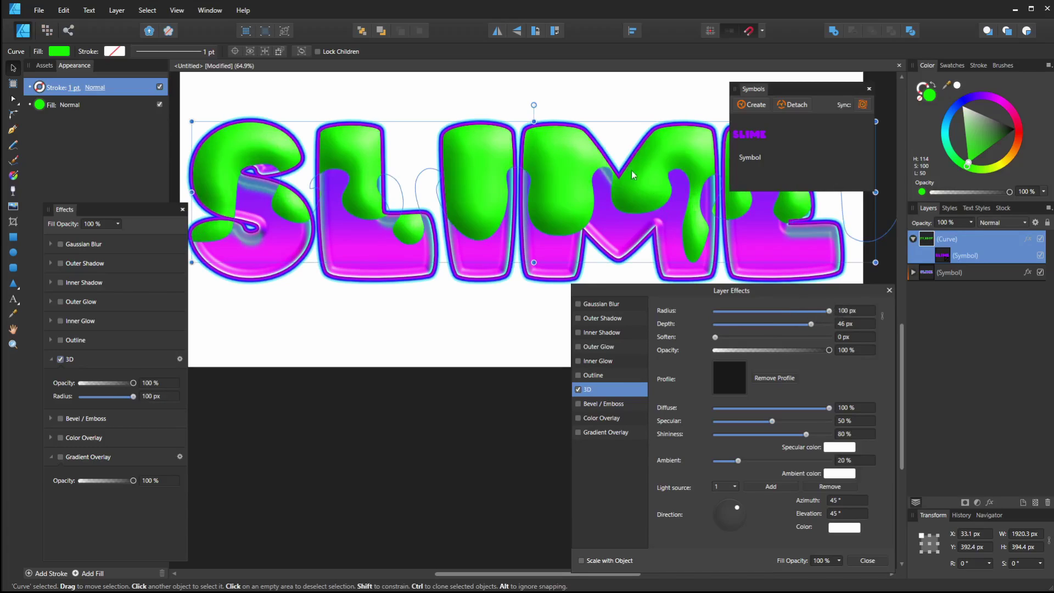
pyautogui.moveTo(823, 312); pyautogui.dragTo(795, 311)
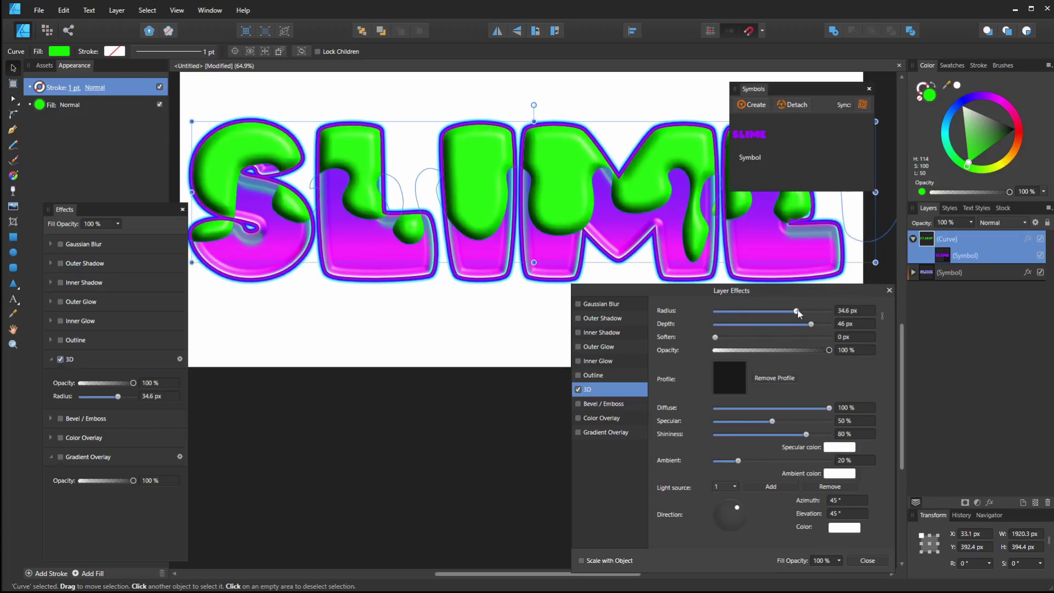
pyautogui.moveTo(797, 311); pyautogui.dragTo(820, 316)
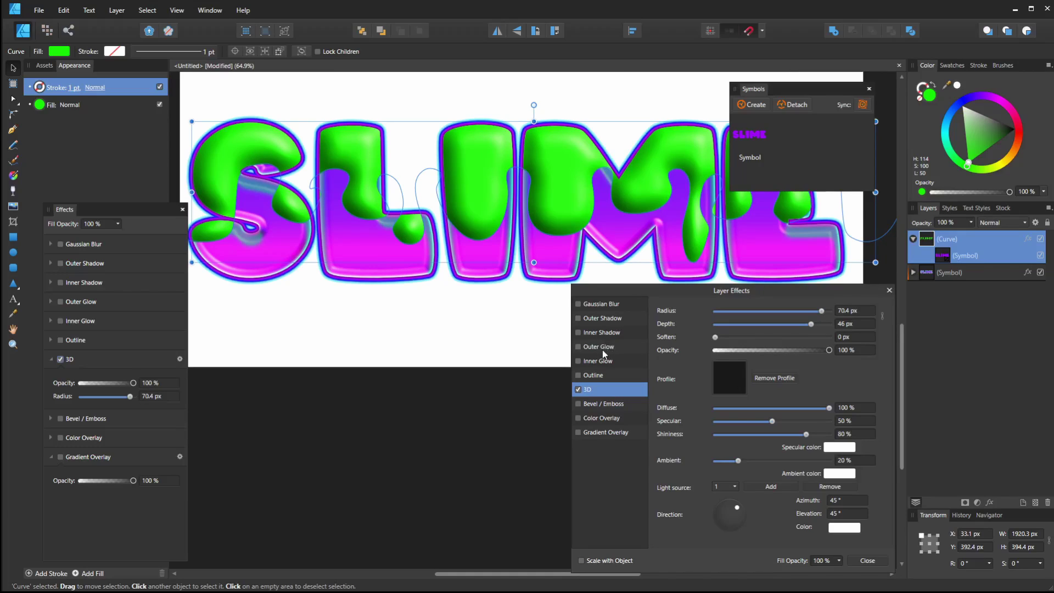
pyautogui.click(605, 317)
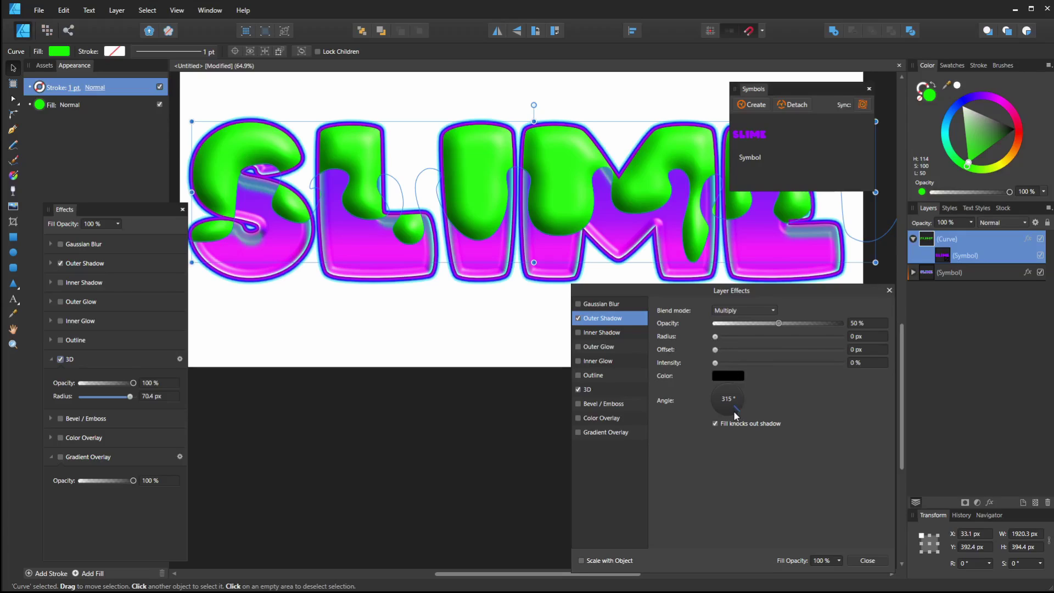
# Step: Give the drips a dark purple outer shadow at 270°, offset 21.1 px, radius 20 px
pyautogui.moveTo(736, 412); pyautogui.dragTo(728, 419)
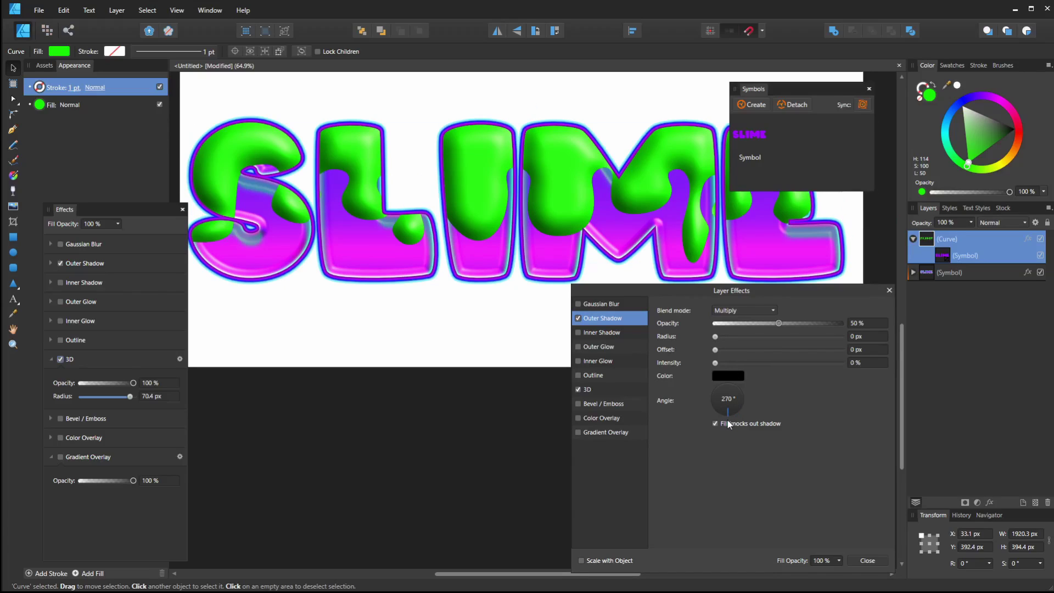
pyautogui.moveTo(715, 335); pyautogui.dragTo(837, 351)
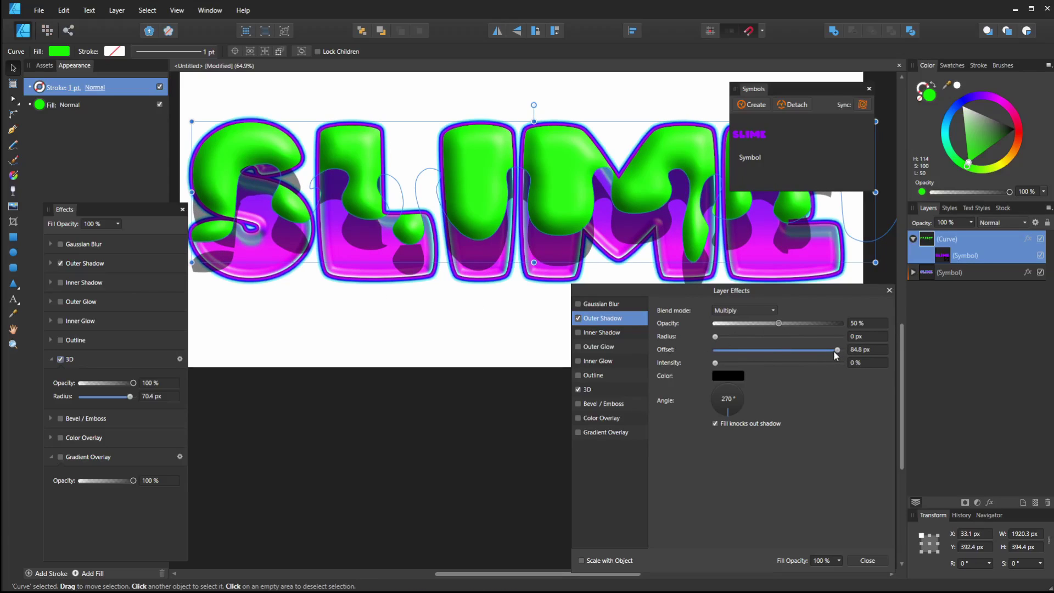
pyautogui.moveTo(835, 356); pyautogui.dragTo(787, 356)
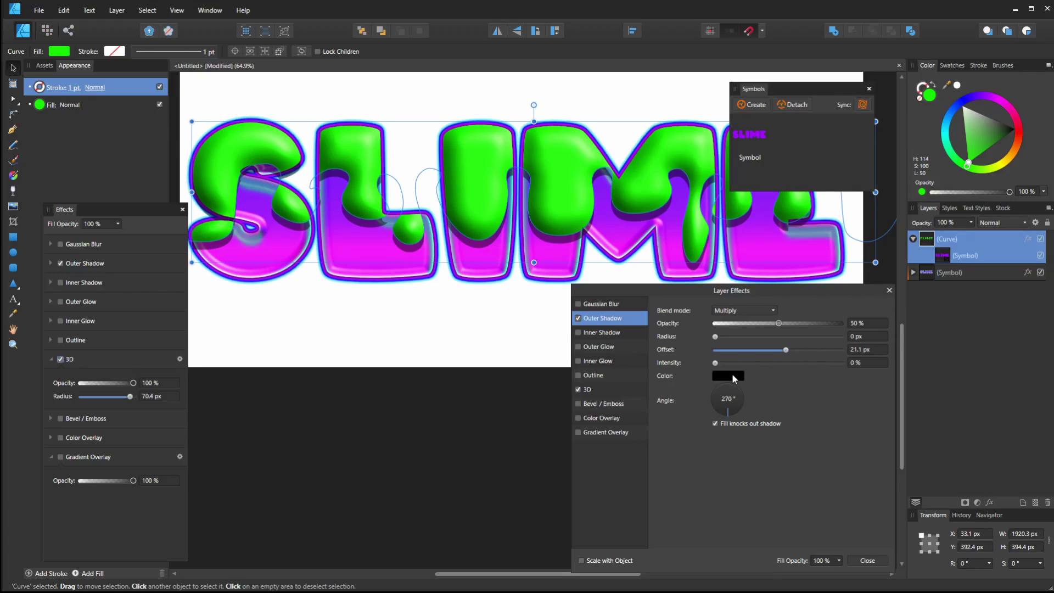
pyautogui.click(732, 374)
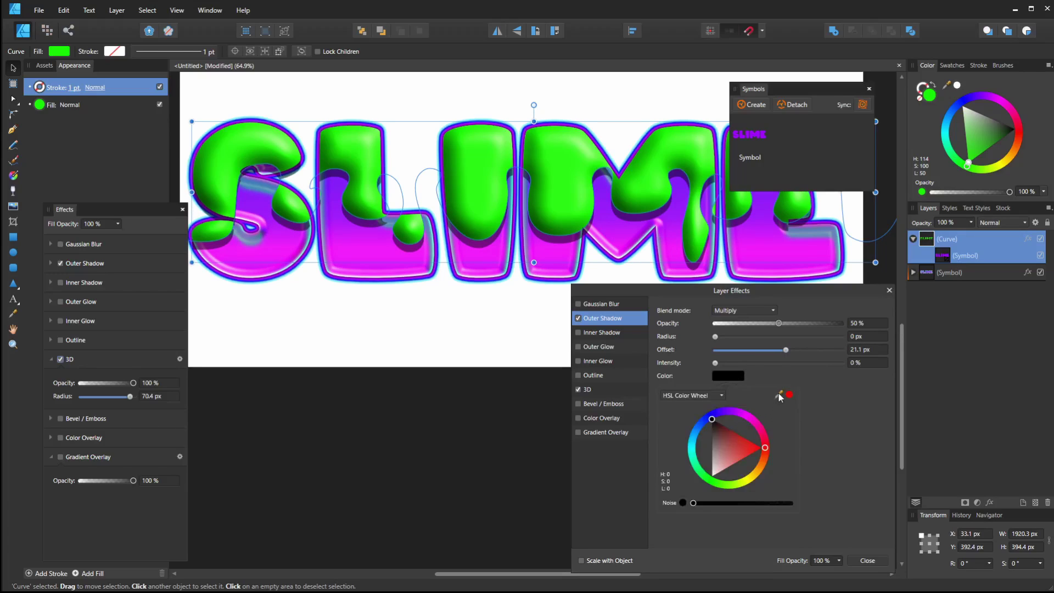
pyautogui.moveTo(778, 394); pyautogui.dragTo(602, 191)
pyautogui.click(789, 395)
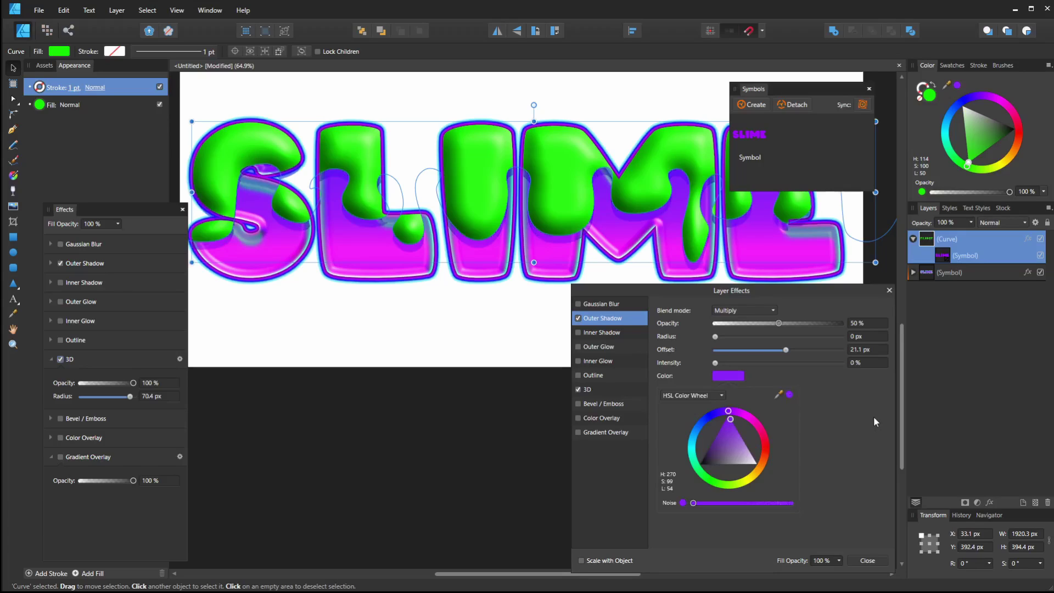
pyautogui.click(720, 428)
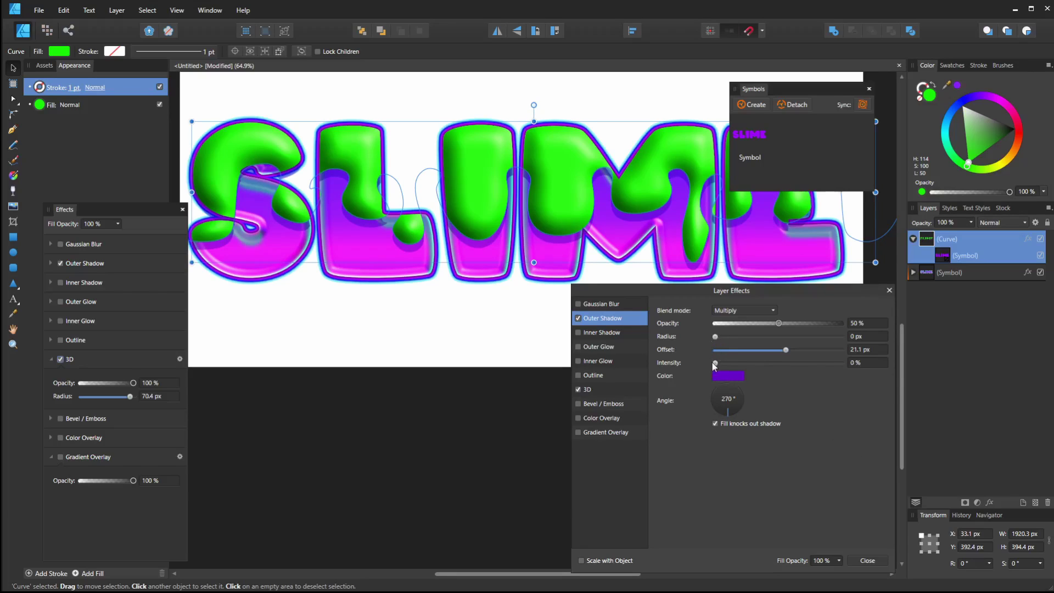
pyautogui.moveTo(713, 336); pyautogui.dragTo(785, 343)
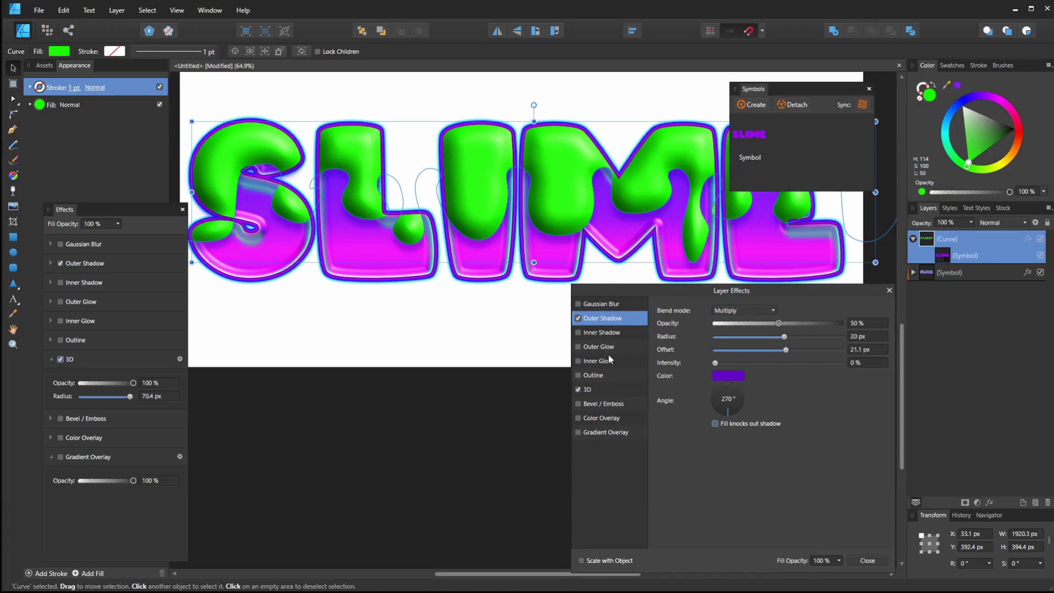
# Step: Enable Inner Glow on the drips with 50.5 px radius, 56% intensity and a purple colour
pyautogui.click(596, 362)
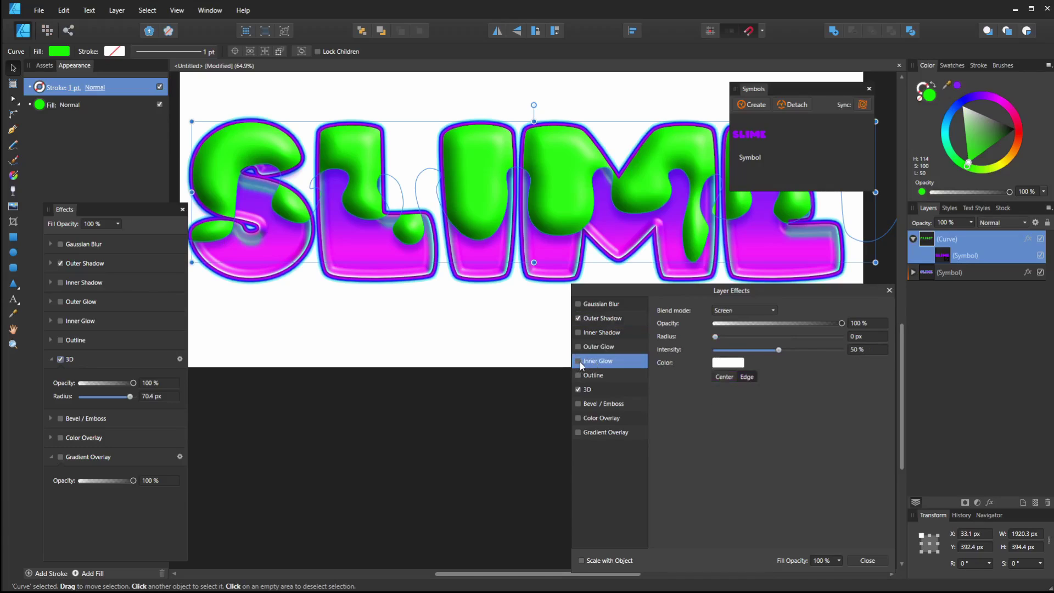
pyautogui.click(578, 362)
pyautogui.moveTo(716, 336); pyautogui.dragTo(803, 336)
pyautogui.click(732, 362)
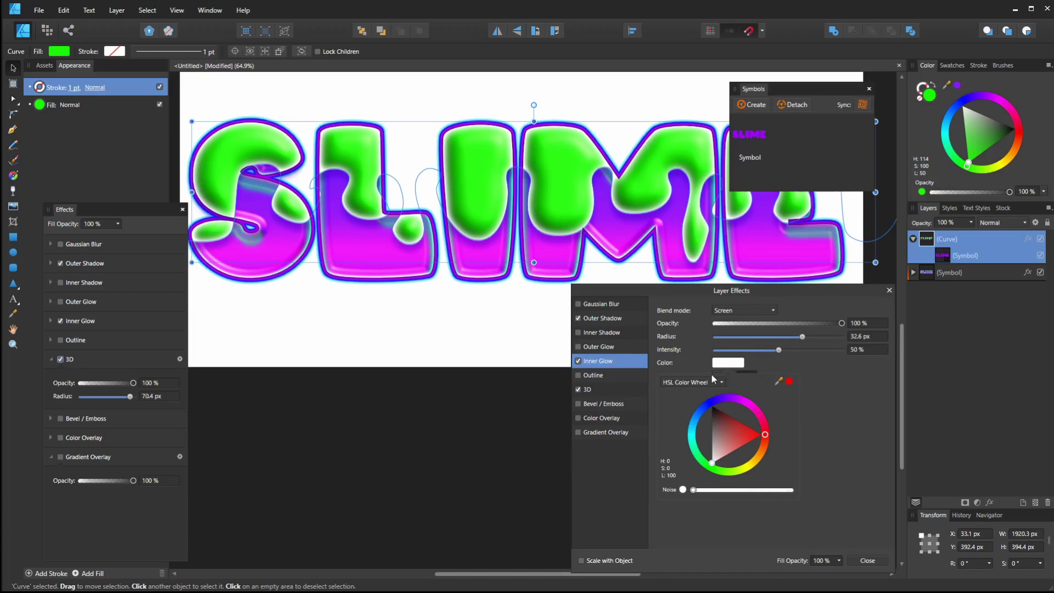
pyautogui.moveTo(778, 379); pyautogui.dragTo(546, 251)
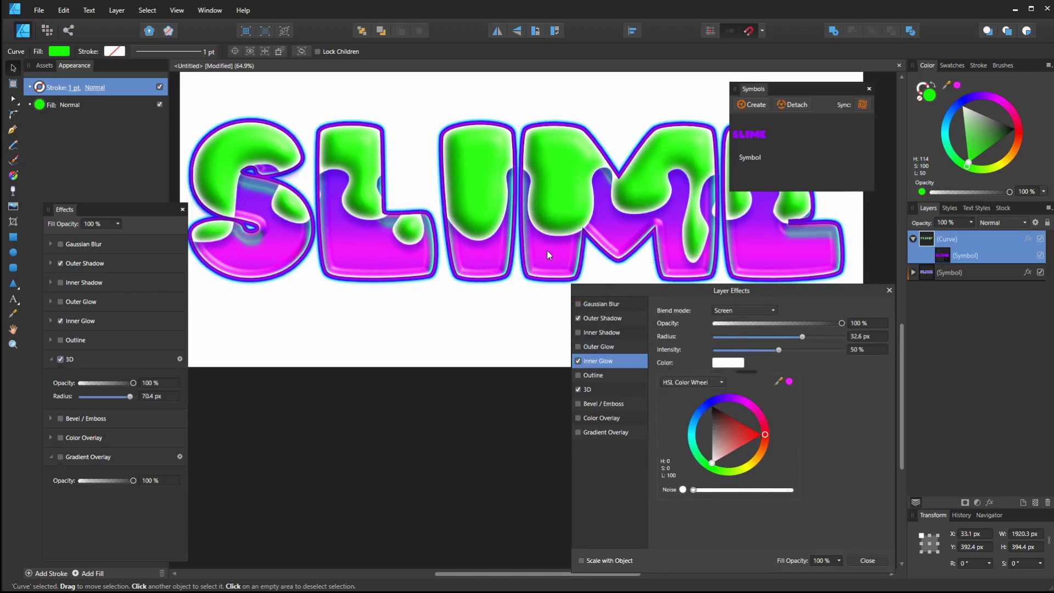
pyautogui.click(789, 381)
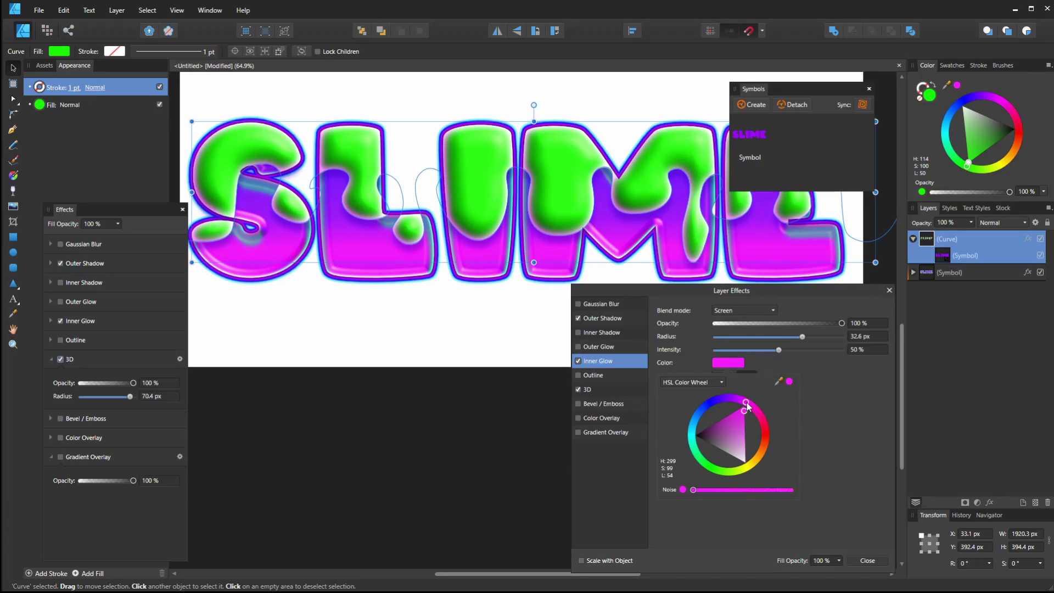
pyautogui.moveTo(746, 403); pyautogui.dragTo(731, 388)
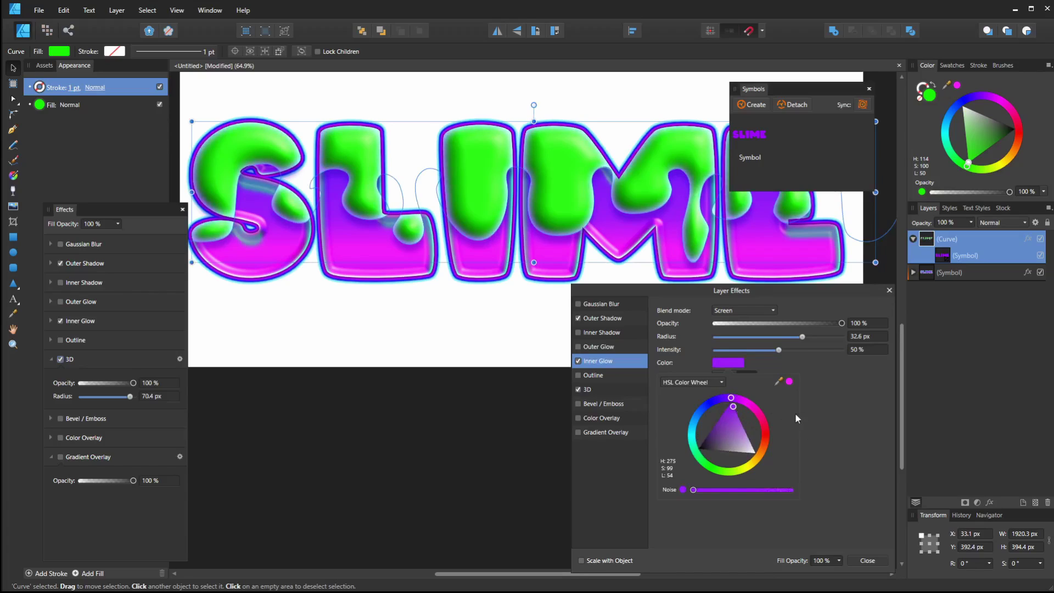
pyautogui.moveTo(802, 337); pyautogui.dragTo(786, 352)
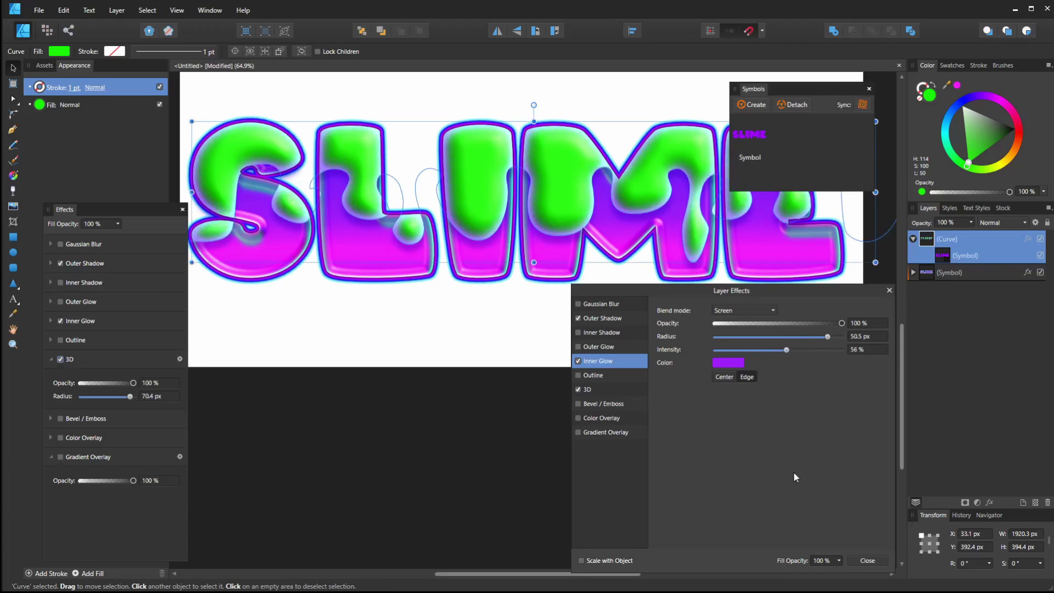
# Step: Add a second 3D light aimed at azimuth -15.8°, elevation 0°
pyautogui.click(591, 392)
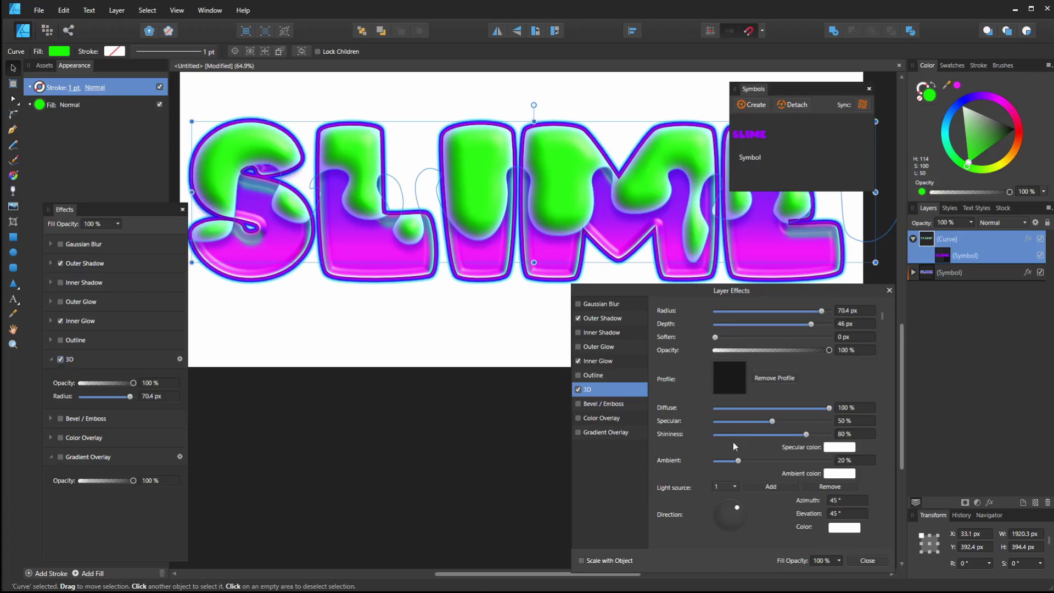
pyautogui.click(733, 487)
pyautogui.click(763, 501)
pyautogui.click(769, 486)
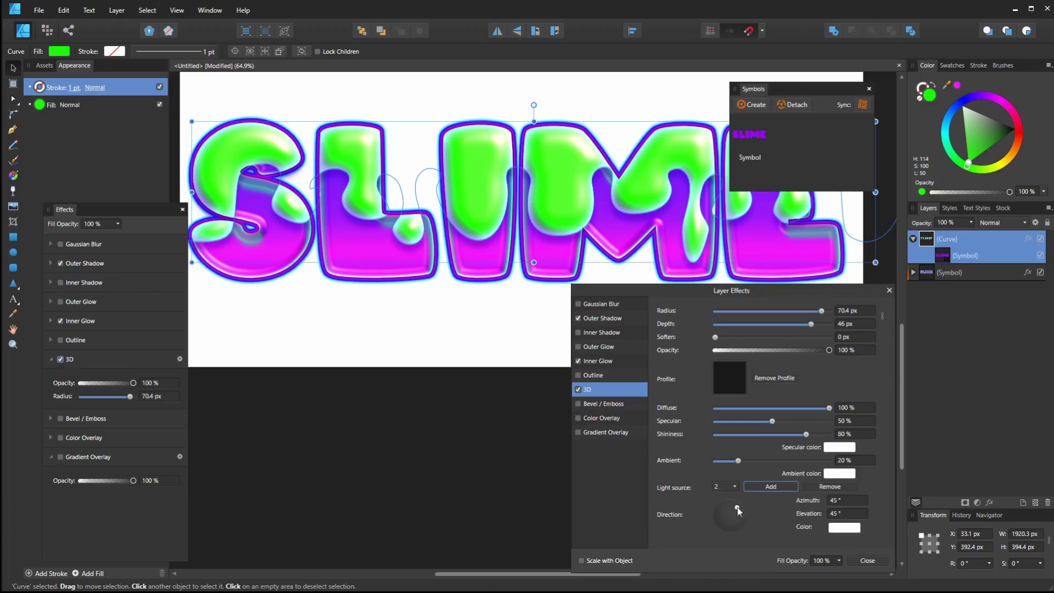
pyautogui.moveTo(735, 509)
pyautogui.mouseDown()
pyautogui.moveTo(725, 551)
pyautogui.moveTo(696, 543)
pyautogui.moveTo(656, 489)
pyautogui.moveTo(702, 508)
pyautogui.moveTo(755, 508)
pyautogui.mouseUp()
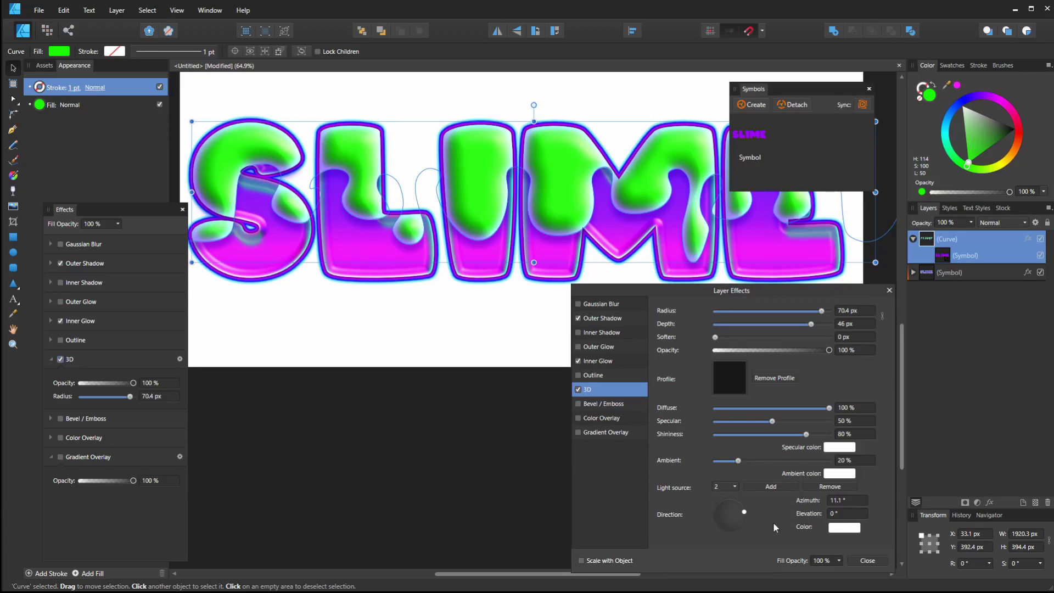
pyautogui.moveTo(744, 514); pyautogui.dragTo(777, 527)
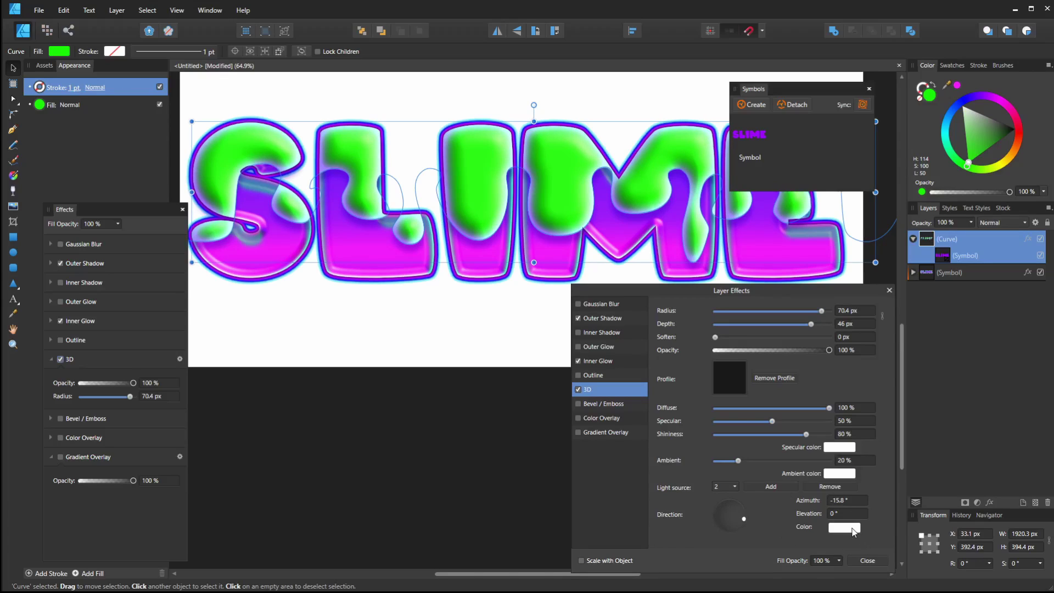
# Step: Tint the second light purple and set Specular 94%, Diffuse 85%, Ambient 3%
pyautogui.click(846, 530)
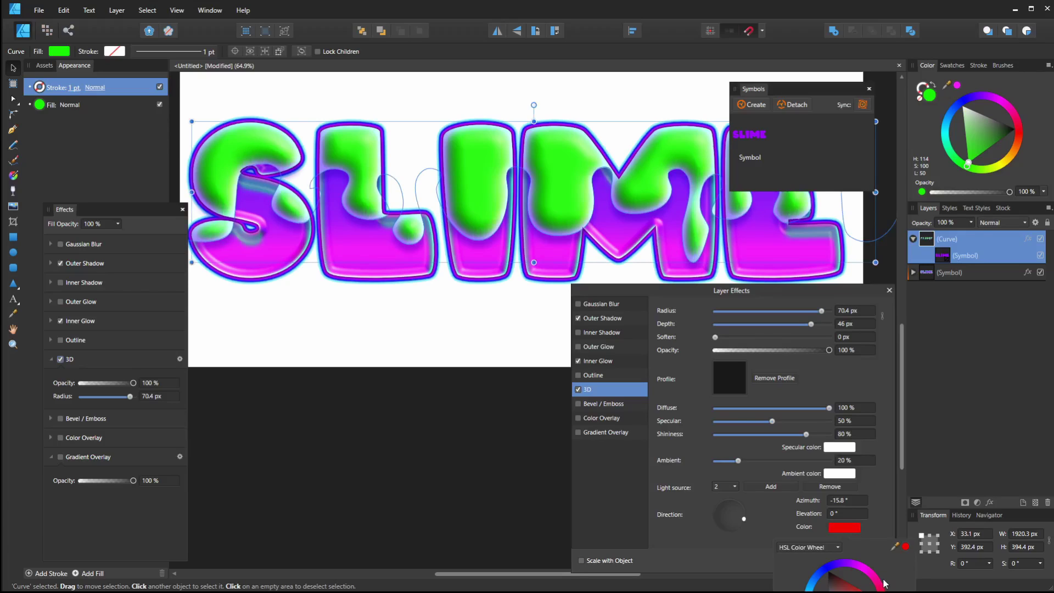
pyautogui.moveTo(883, 583); pyautogui.dragTo(850, 561)
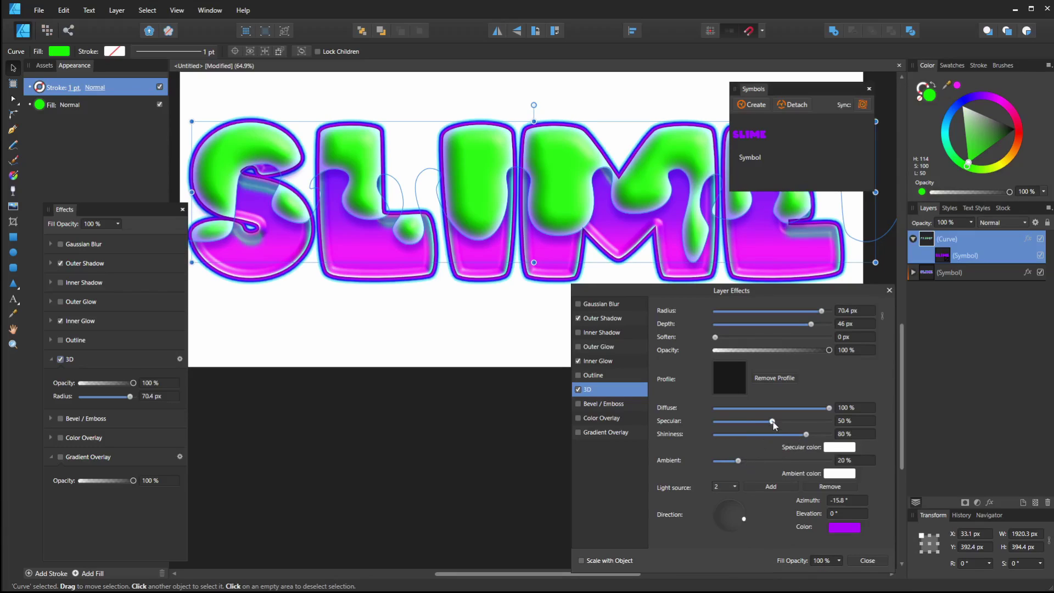
pyautogui.moveTo(772, 421)
pyautogui.mouseDown()
pyautogui.moveTo(826, 421)
pyautogui.moveTo(801, 436)
pyautogui.moveTo(726, 442)
pyautogui.moveTo(777, 441)
pyautogui.moveTo(709, 461)
pyautogui.moveTo(719, 461)
pyautogui.mouseUp()
pyautogui.moveTo(829, 408)
pyautogui.mouseDown()
pyautogui.moveTo(784, 407)
pyautogui.moveTo(812, 407)
pyautogui.mouseUp()
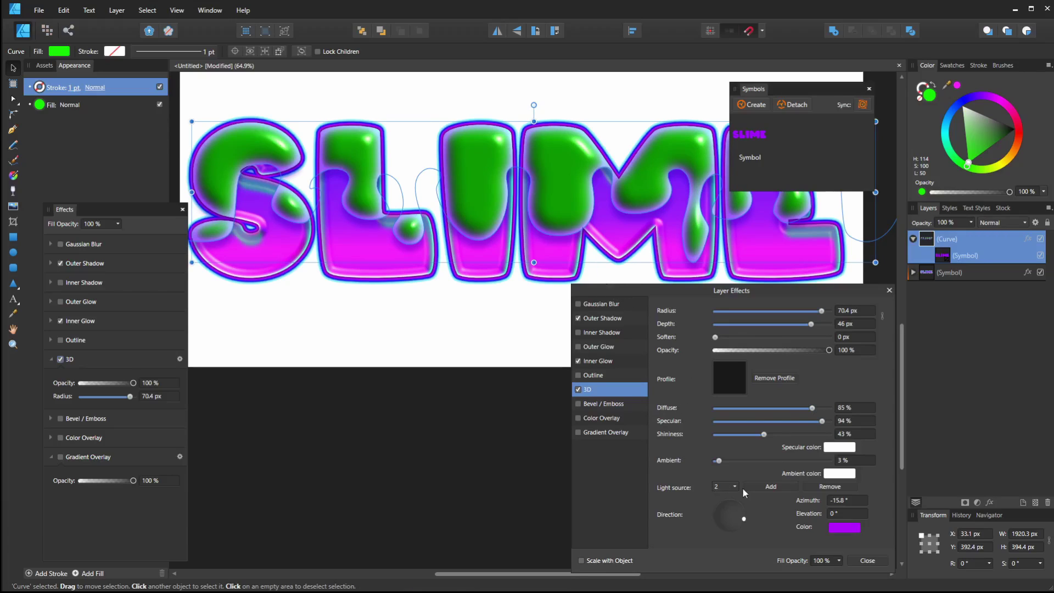
# Step: Add a third 3D light aimed from below and colour it purple
pyautogui.click(770, 487)
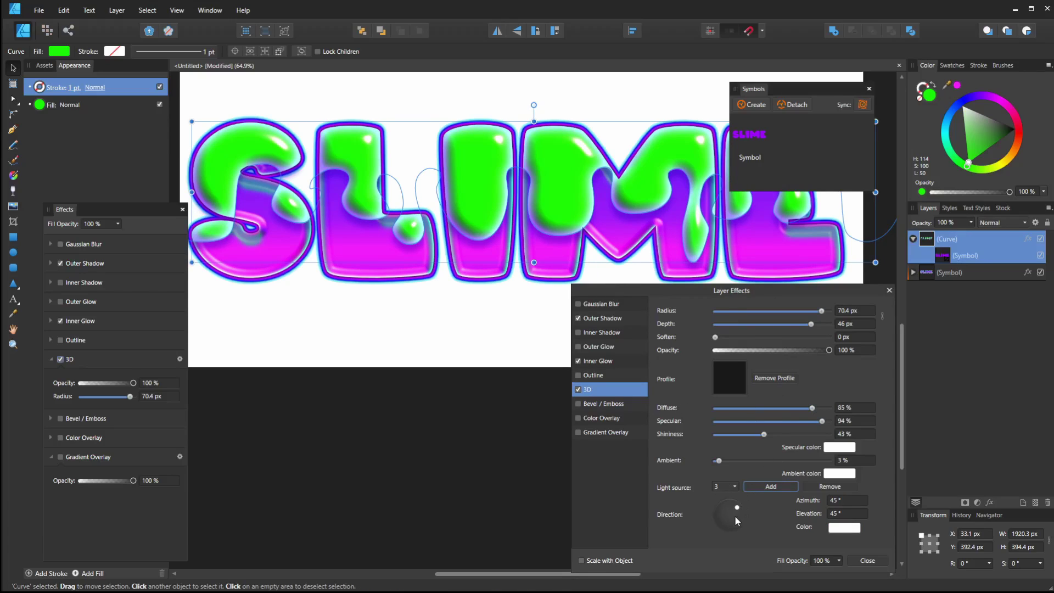
pyautogui.moveTo(735, 517)
pyautogui.mouseDown()
pyautogui.moveTo(739, 528)
pyautogui.moveTo(720, 542)
pyautogui.moveTo(728, 545)
pyautogui.mouseUp()
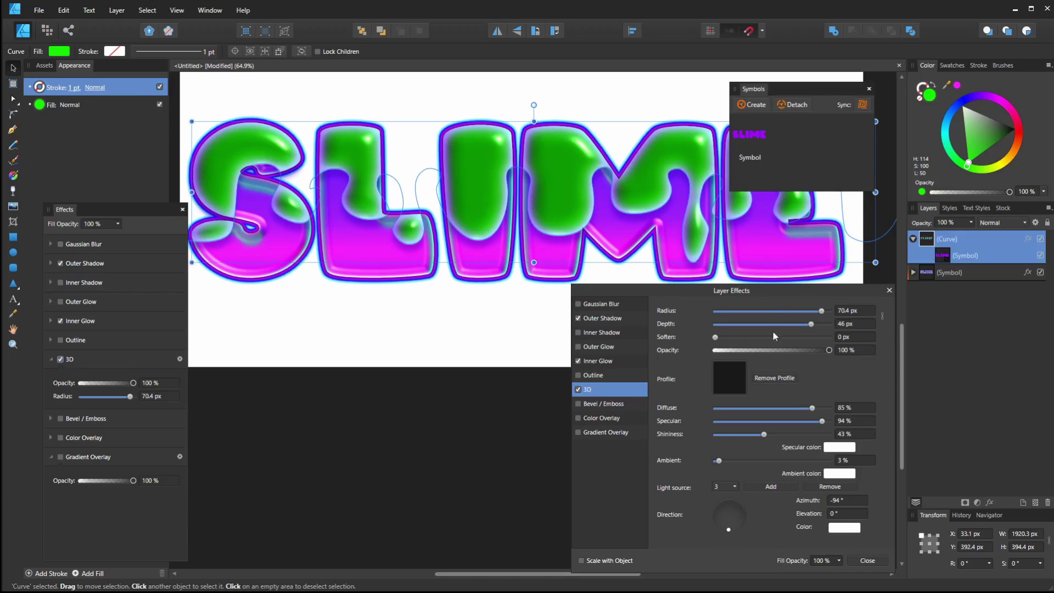
pyautogui.moveTo(775, 288); pyautogui.dragTo(792, 203)
pyautogui.click(867, 443)
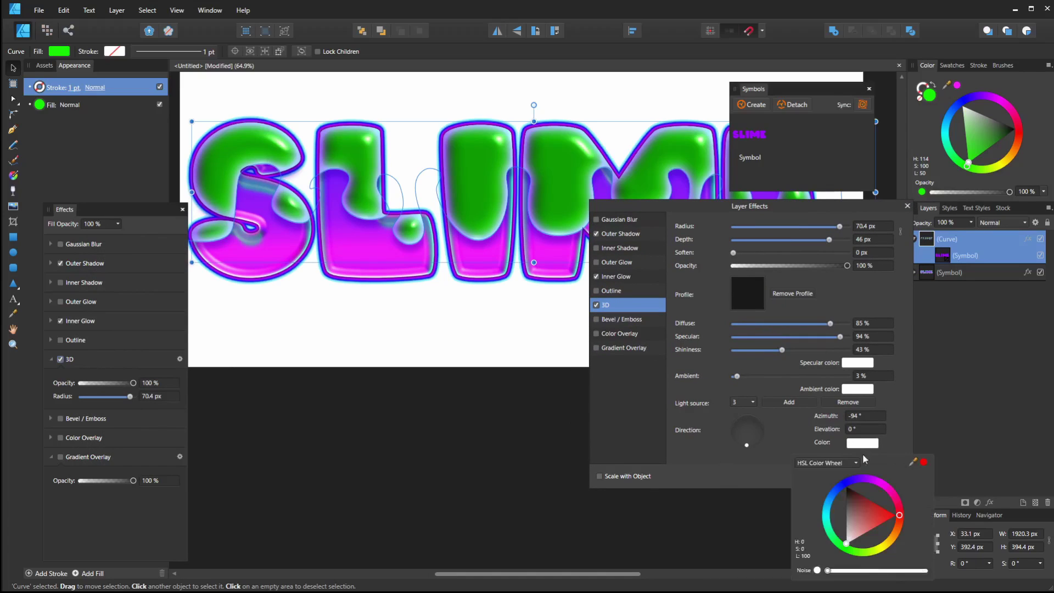
pyautogui.moveTo(874, 512)
pyautogui.mouseDown()
pyautogui.moveTo(893, 515)
pyautogui.moveTo(893, 490)
pyautogui.moveTo(878, 478)
pyautogui.moveTo(825, 510)
pyautogui.moveTo(867, 477)
pyautogui.moveTo(862, 562)
pyautogui.moveTo(927, 495)
pyautogui.moveTo(902, 400)
pyautogui.moveTo(869, 378)
pyautogui.mouseUp()
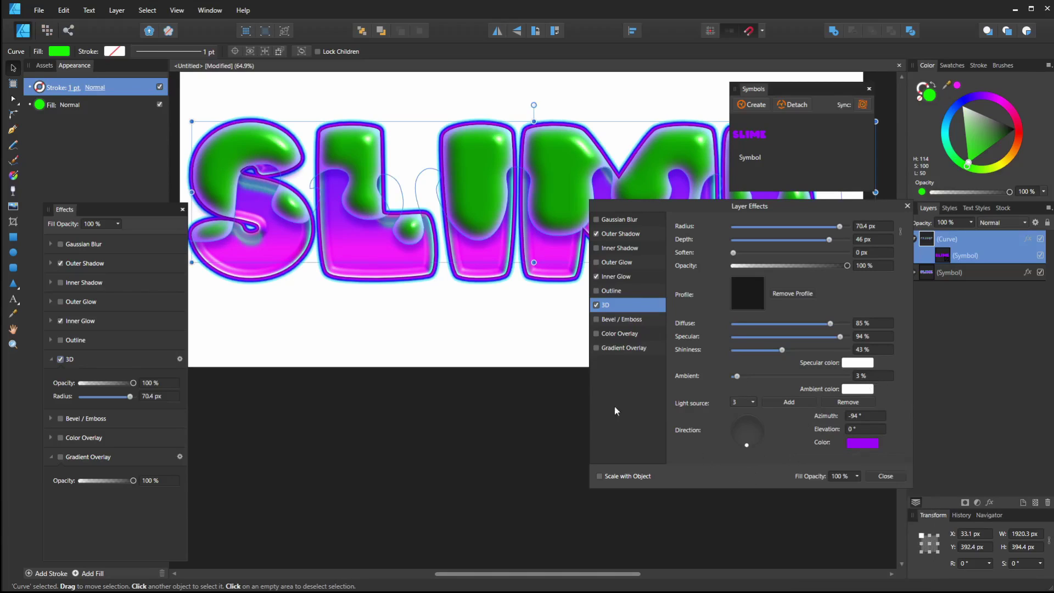
# Step: Add a fourth light at azimuth 154.3°, elevation 0°, tinted magenta, leaving softening at 0 px
pyautogui.click(788, 402)
pyautogui.moveTo(753, 433); pyautogui.dragTo(637, 378)
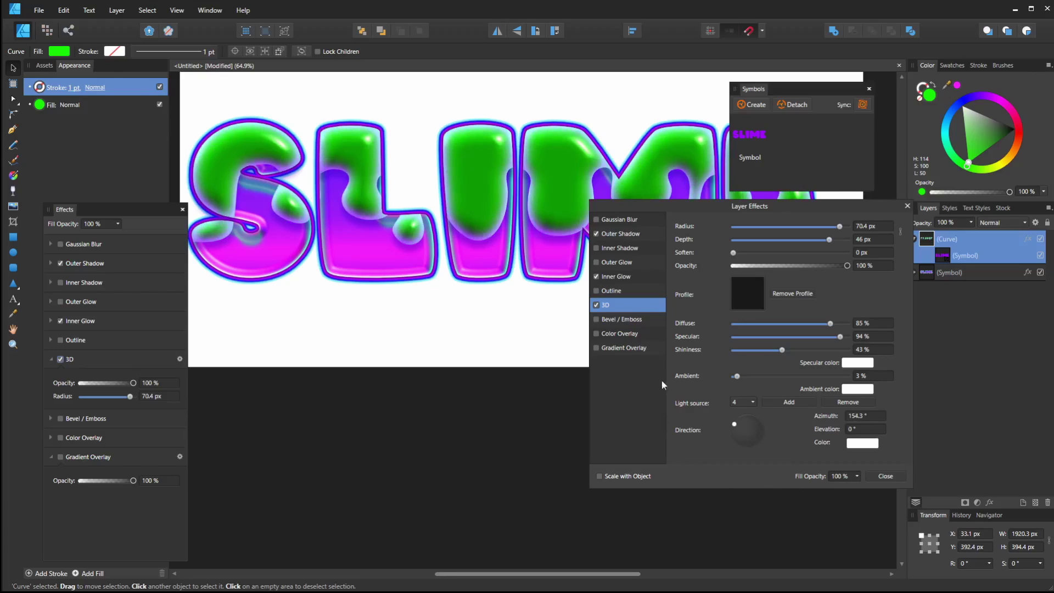
pyautogui.click(873, 443)
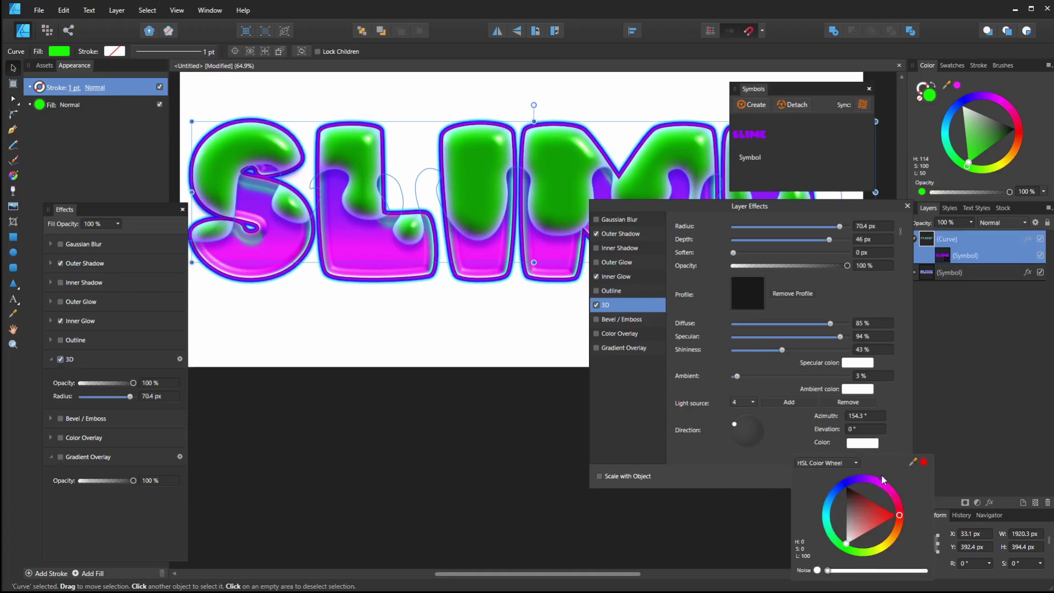
pyautogui.click(884, 516)
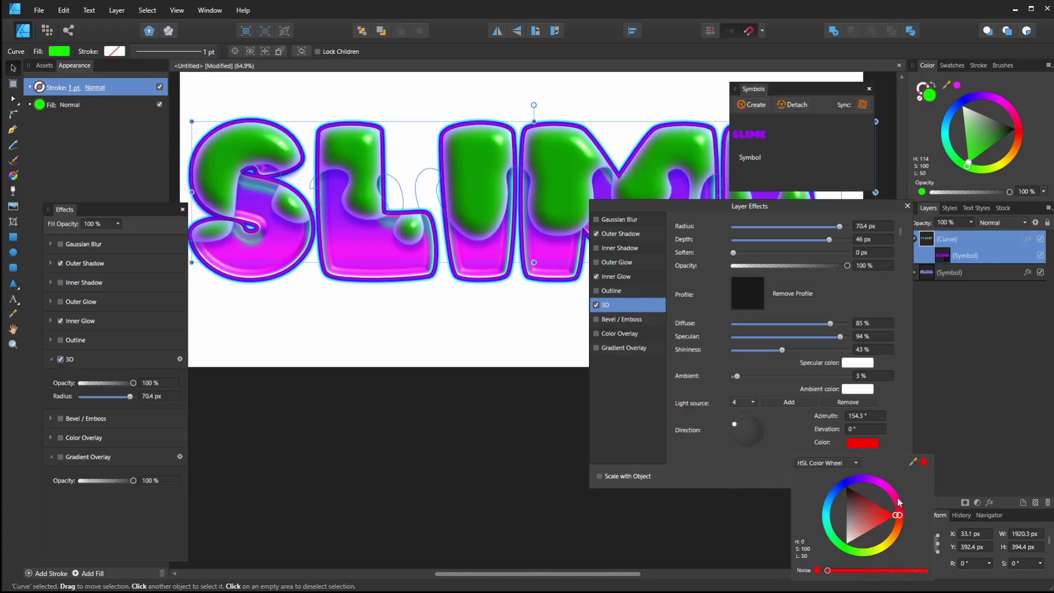
pyautogui.click(859, 478)
pyautogui.moveTo(860, 473)
pyautogui.mouseDown()
pyautogui.moveTo(789, 489)
pyautogui.moveTo(825, 459)
pyautogui.moveTo(868, 462)
pyautogui.moveTo(894, 494)
pyautogui.moveTo(888, 466)
pyautogui.moveTo(897, 473)
pyautogui.mouseUp()
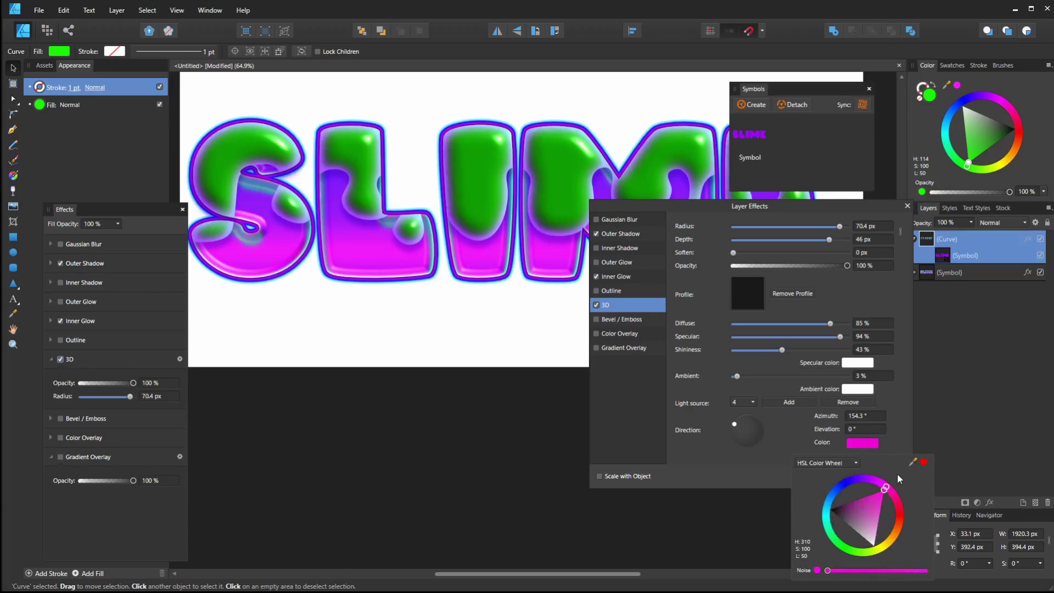
pyautogui.click(720, 459)
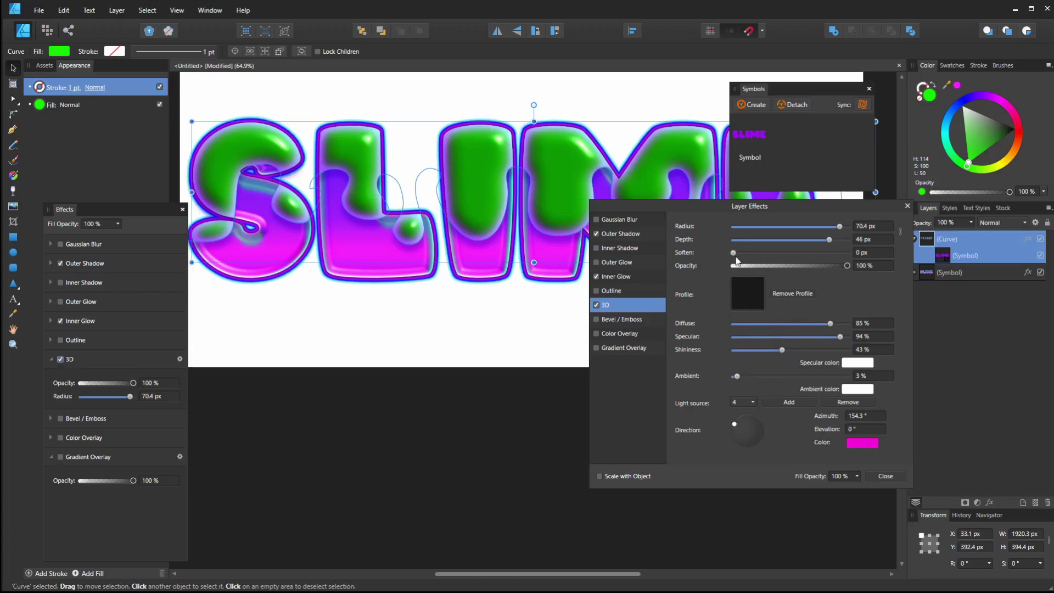
pyautogui.moveTo(734, 254); pyautogui.dragTo(659, 241)
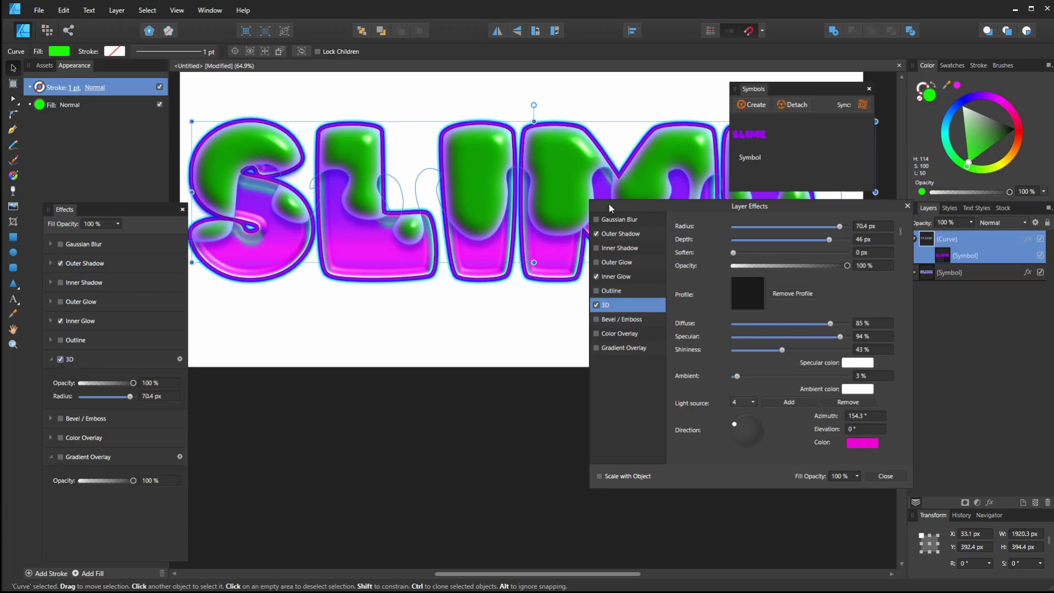
# Step: Turn on an Inner-type Bevel / Emboss with 9.2 px radius and a yellow-green highlight
pyautogui.click(597, 319)
pyautogui.click(619, 321)
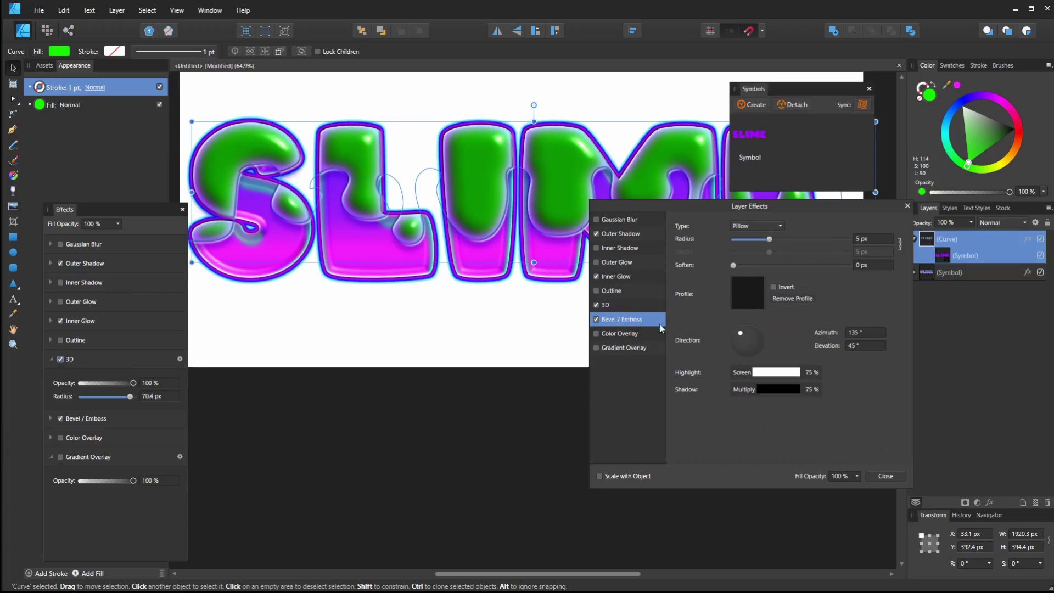
pyautogui.click(775, 224)
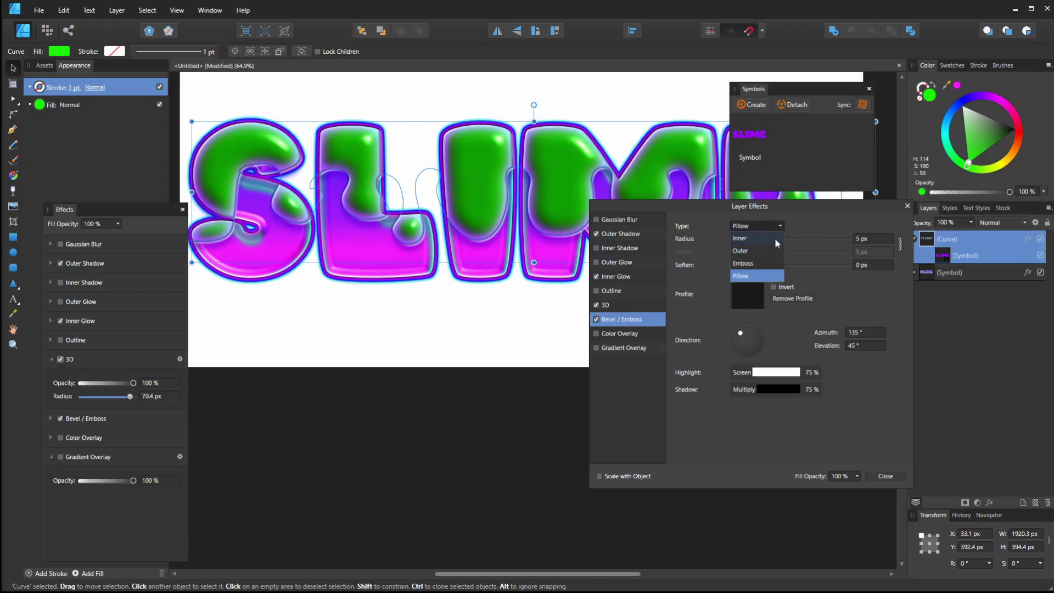
pyautogui.click(775, 238)
pyautogui.moveTo(770, 240); pyautogui.dragTo(779, 258)
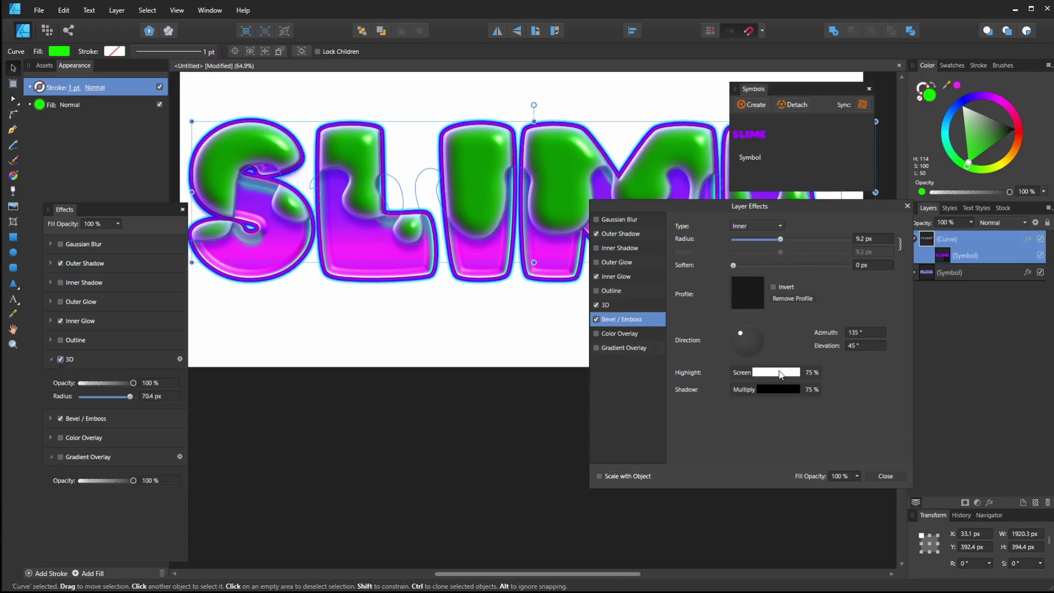
pyautogui.click(776, 373)
pyautogui.click(795, 408)
pyautogui.moveTo(826, 489); pyautogui.dragTo(852, 448)
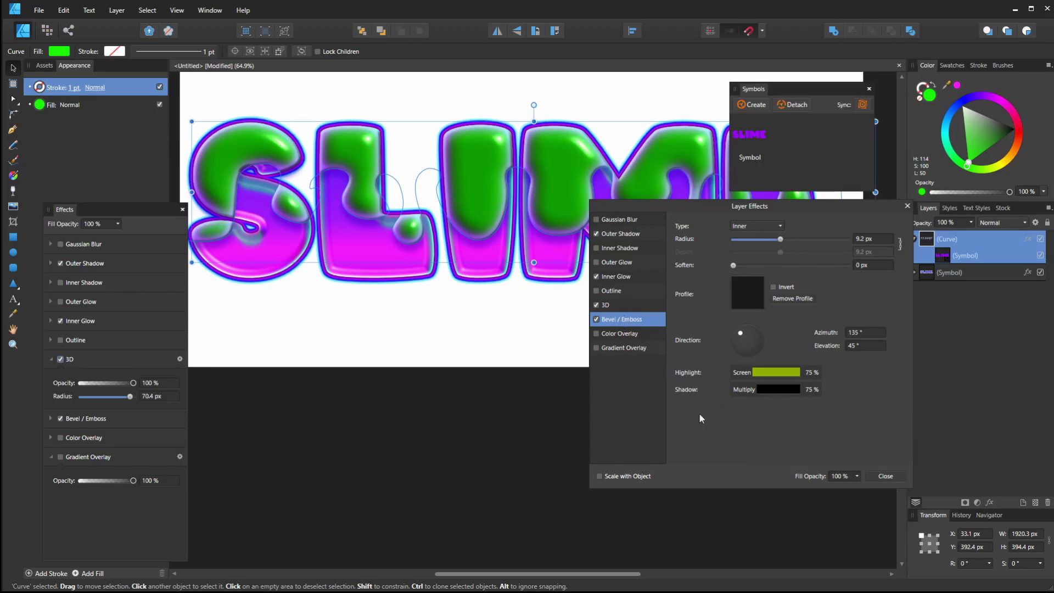
# Step: Deselect, turn on Sync in the Symbols panel, and close Layer Effects
pyautogui.click(479, 483)
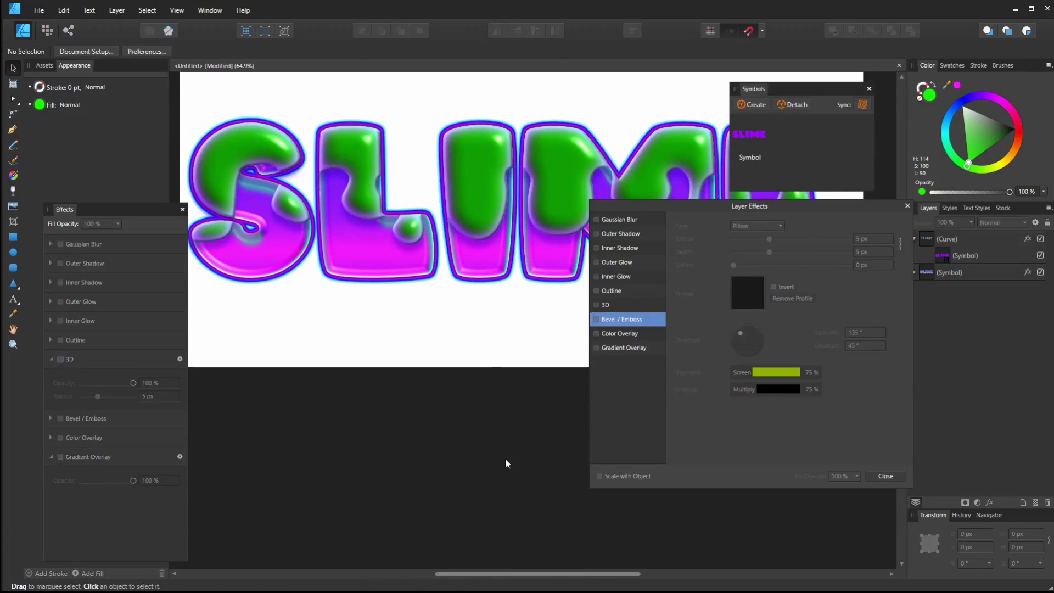
pyautogui.click(862, 104)
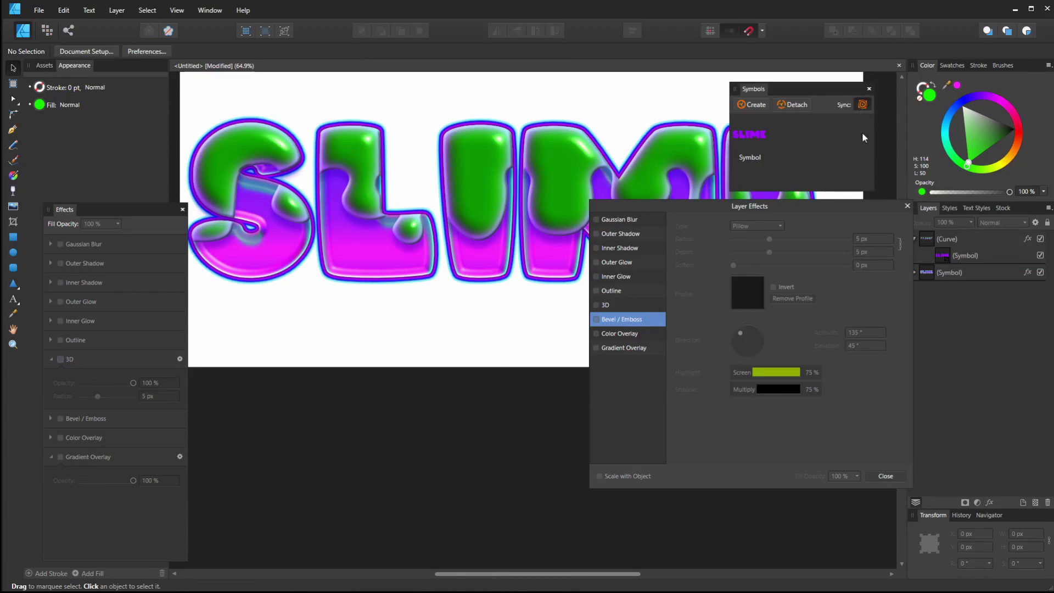
pyautogui.click(907, 206)
pyautogui.scroll(3, 682, 400)
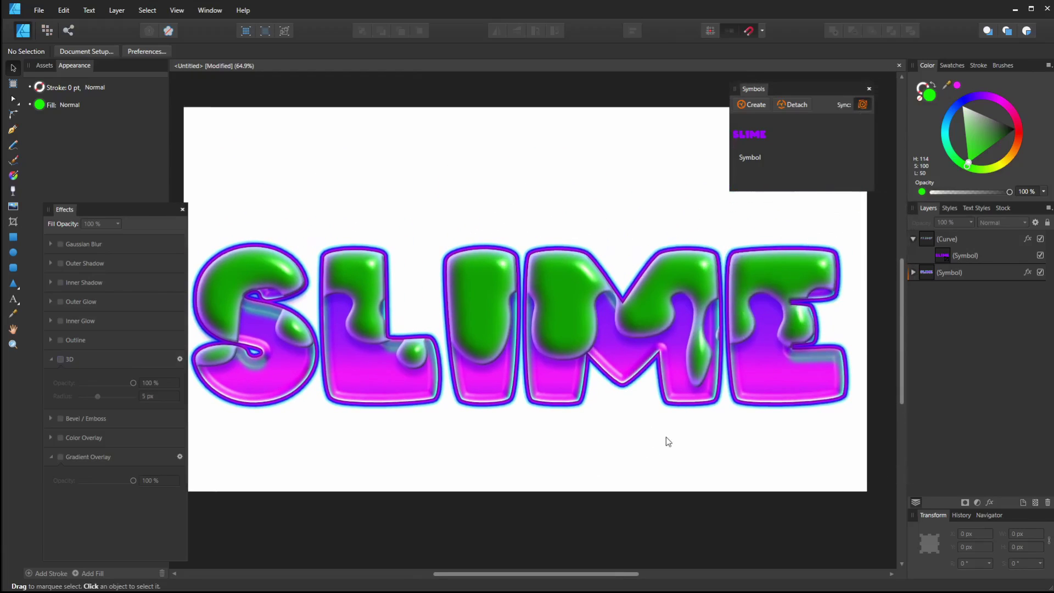
# Step: Retype the SLIME lettering as SDFG
pyautogui.doubleClick(696, 387)
pyautogui.hotkey('ctrl', 'a')
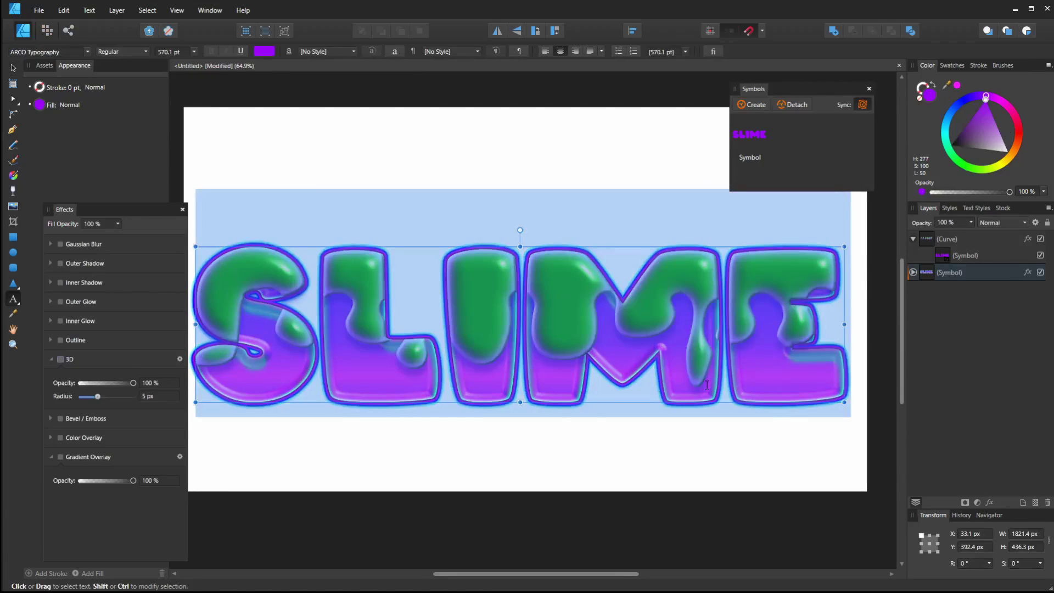
pyautogui.write('SDFG')
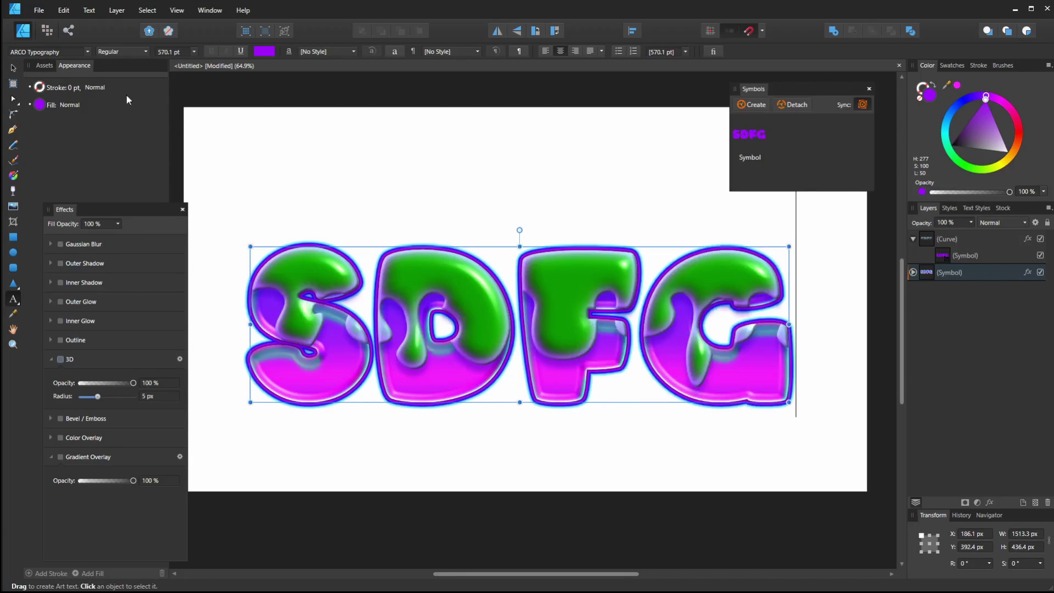
pyautogui.click(13, 67)
pyautogui.click(447, 488)
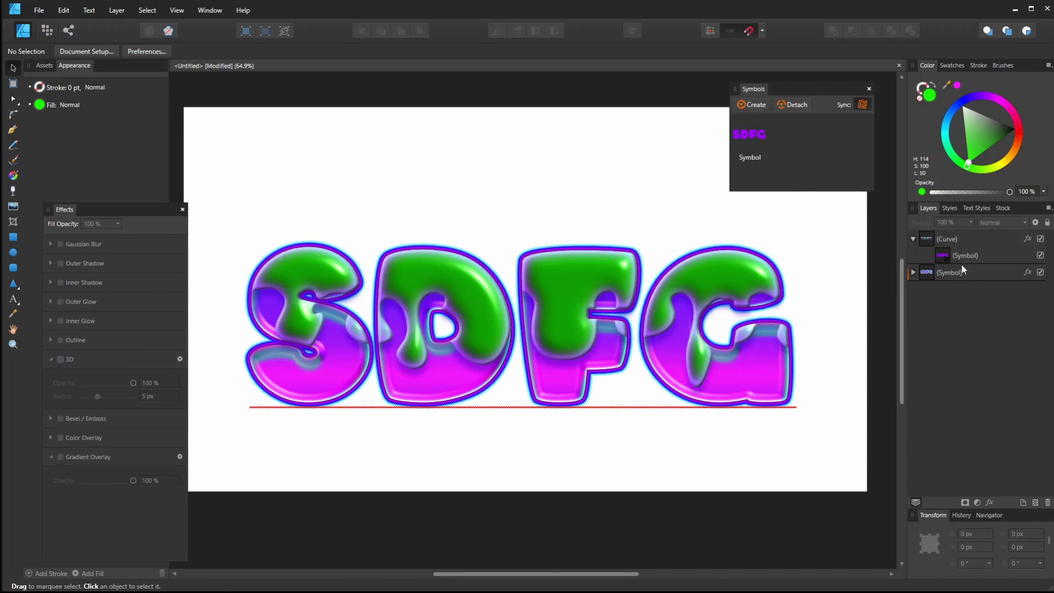
pyautogui.click(962, 240)
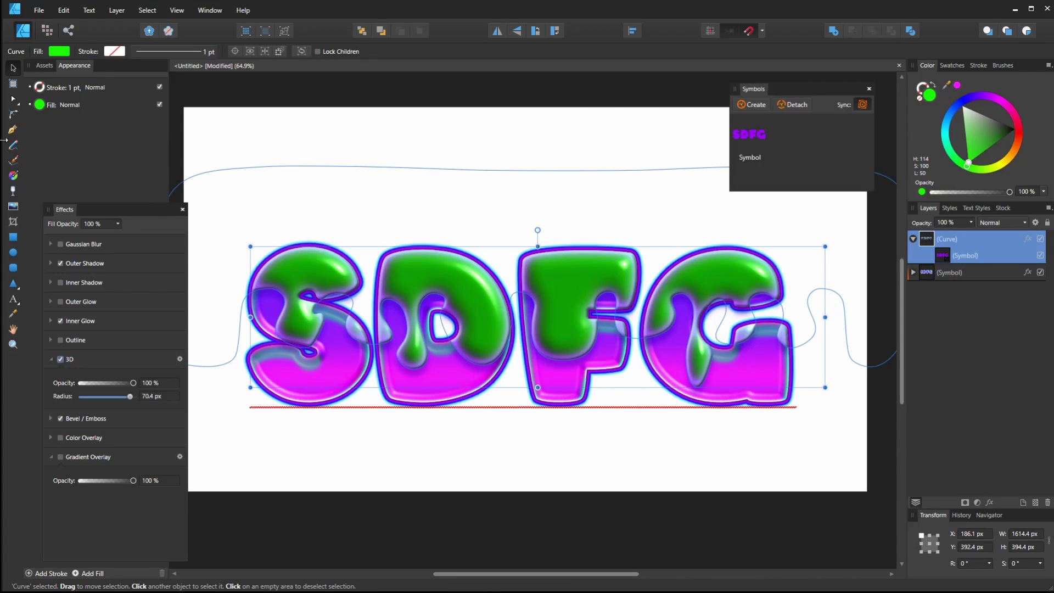
# Step: Drag two drip-curve nodes on the S to reshape its green drips
pyautogui.click(14, 100)
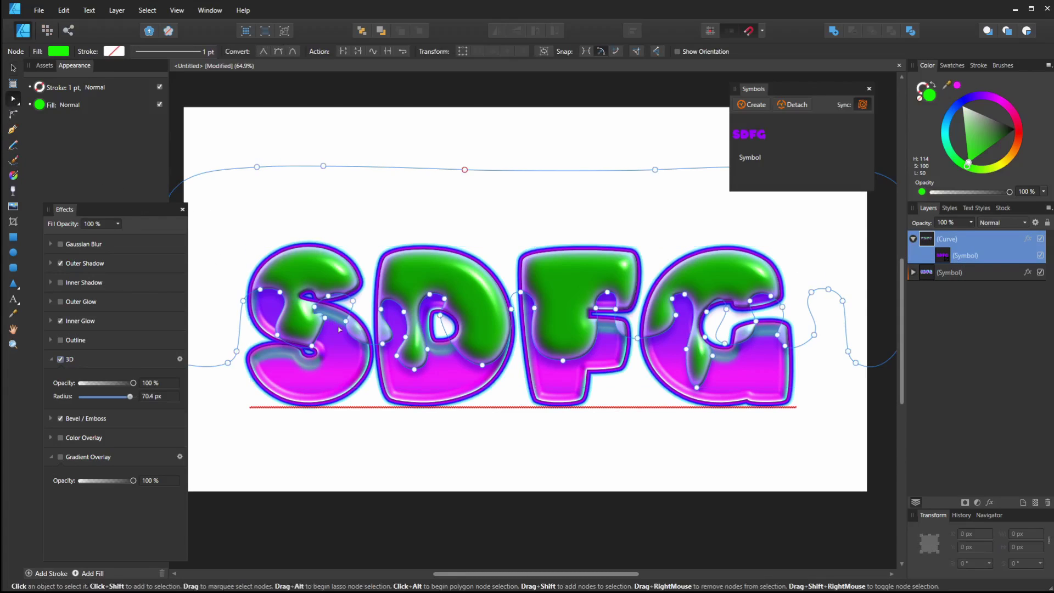
pyautogui.click(312, 347)
pyautogui.moveTo(313, 350); pyautogui.dragTo(304, 318)
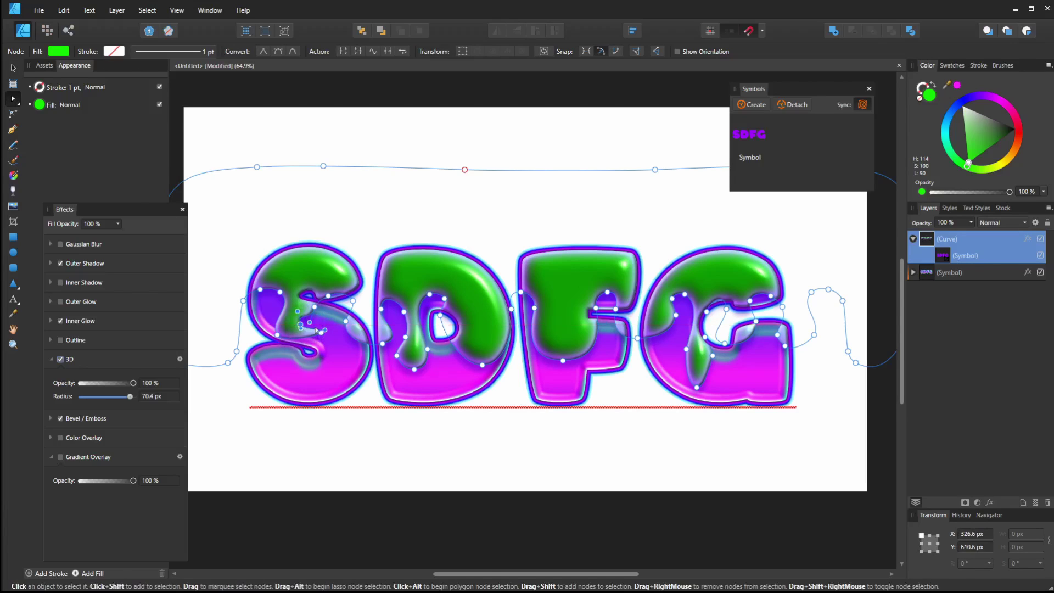
pyautogui.click(311, 333)
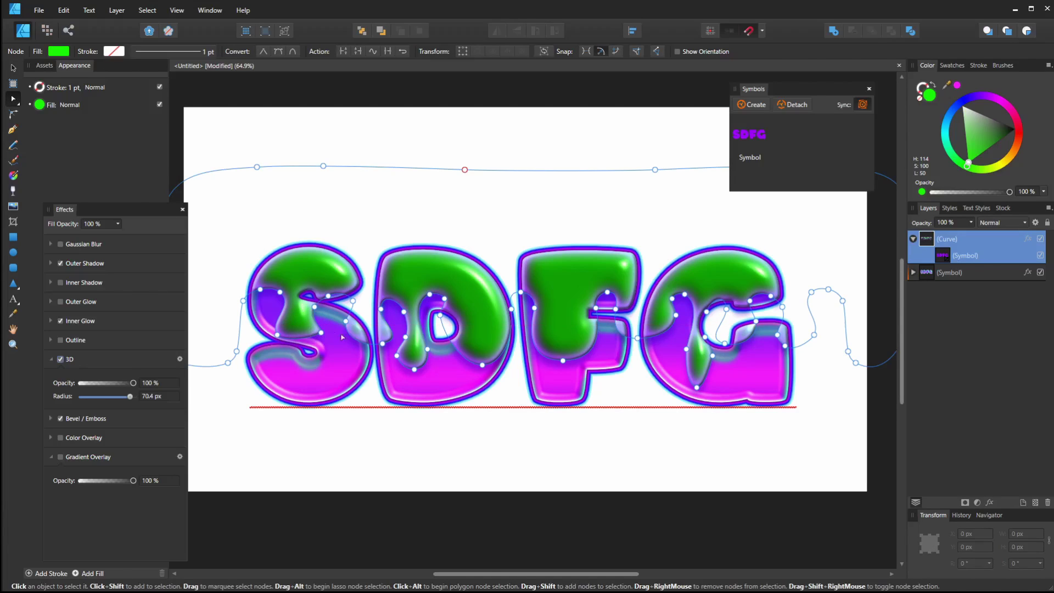
pyautogui.click(310, 346)
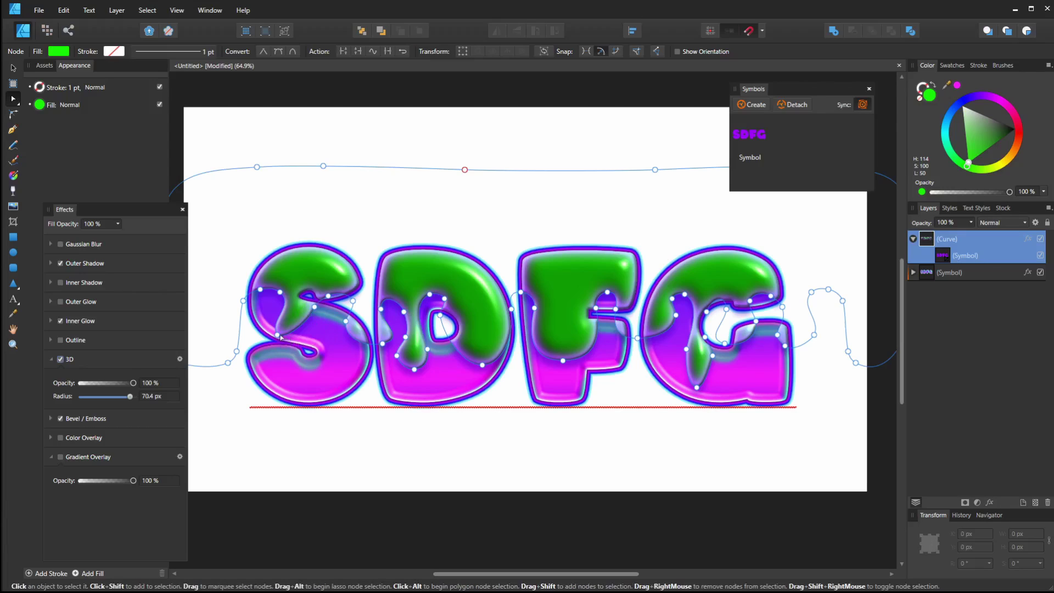
pyautogui.moveTo(279, 337); pyautogui.dragTo(322, 347)
pyautogui.click(466, 541)
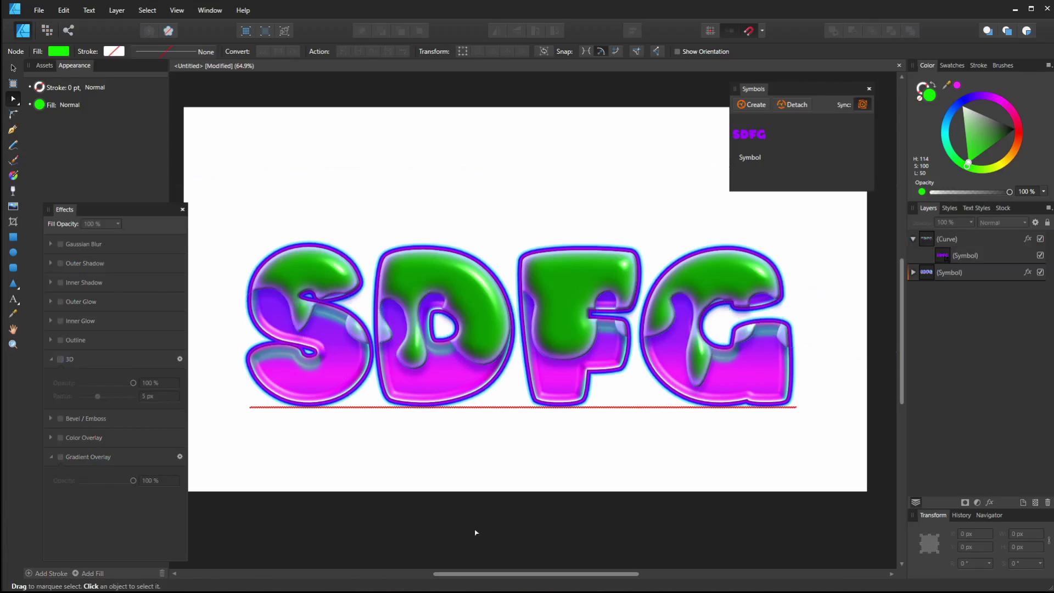
# Step: Replace the SDFG text with ASDFB
pyautogui.scroll(1, 487, 522)
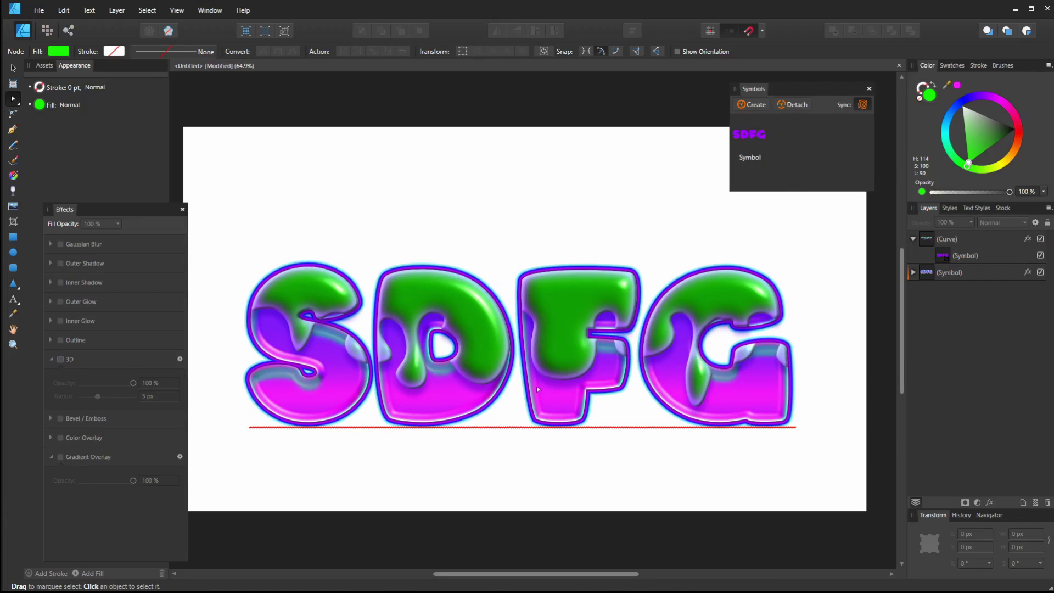
pyautogui.press('t')
pyautogui.click(456, 395)
pyautogui.hotkey('ctrl', 'a')
pyautogui.write('A')
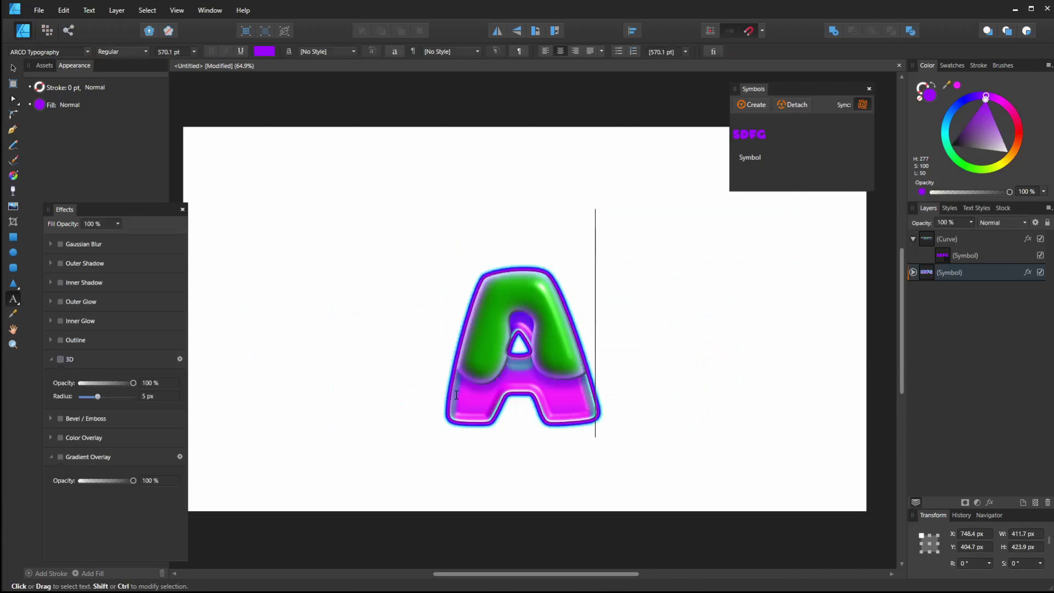
pyautogui.write('SDFB')
pyautogui.press('Escape')
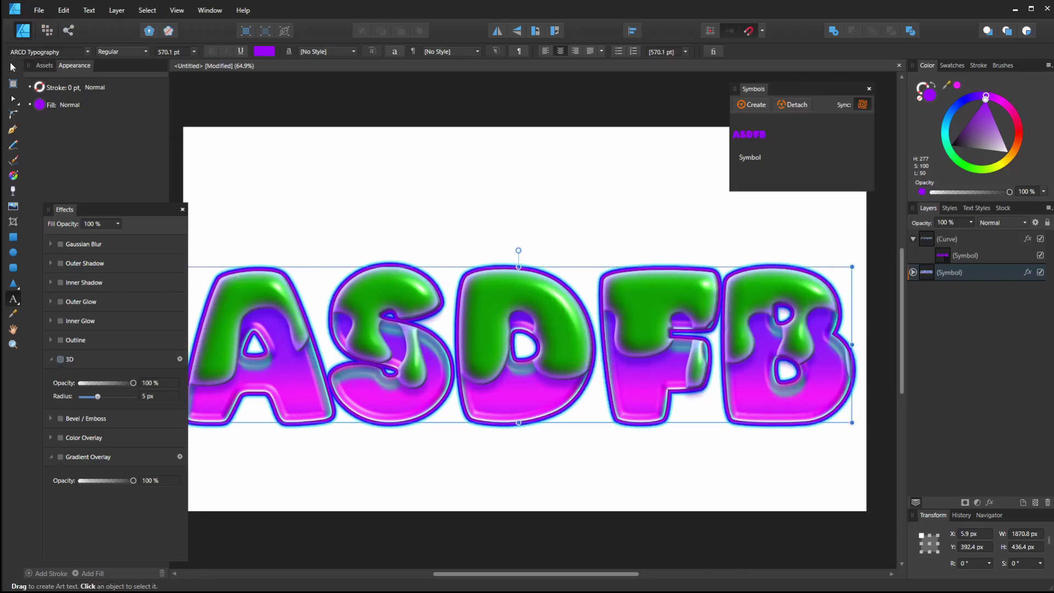